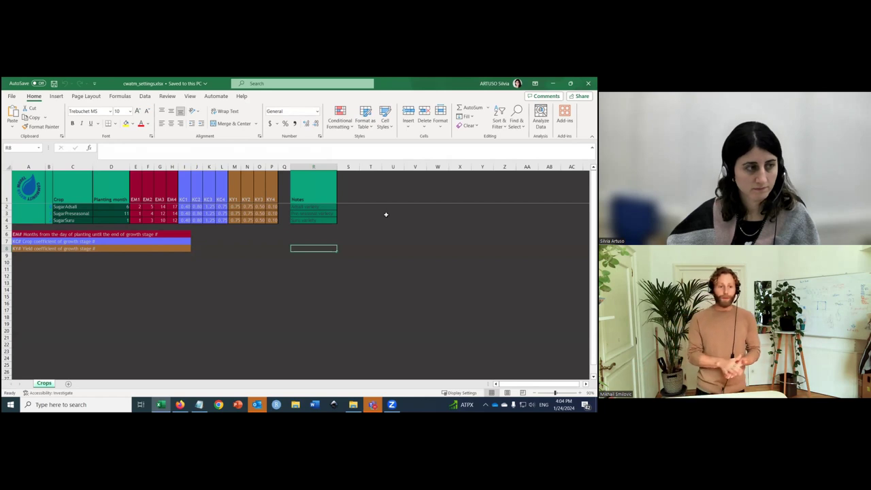
{"action": "left_click", "coordinate": [385, 214]}
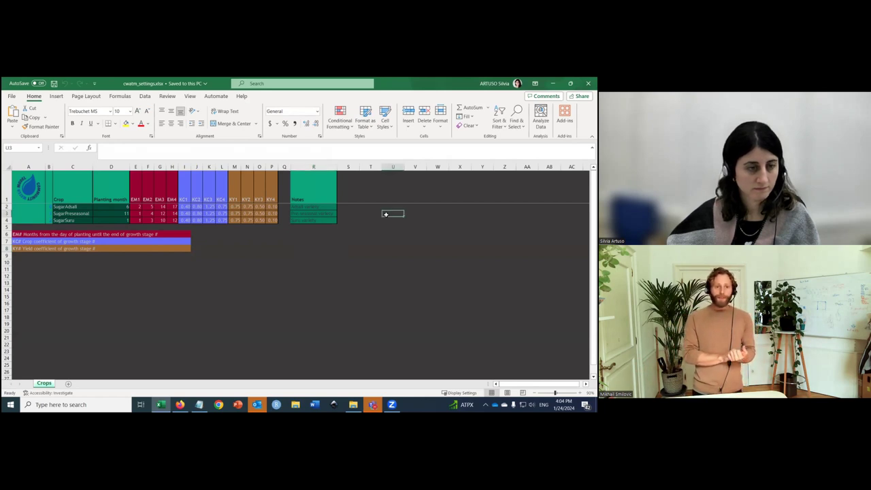
{"action": "left_click", "coordinate": [208, 213]}
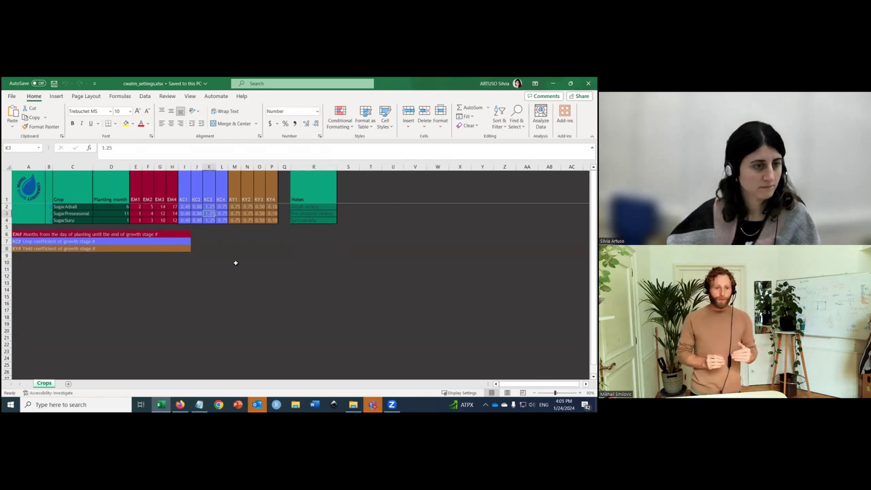
{"action": "left_click", "coordinate": [331, 225]}
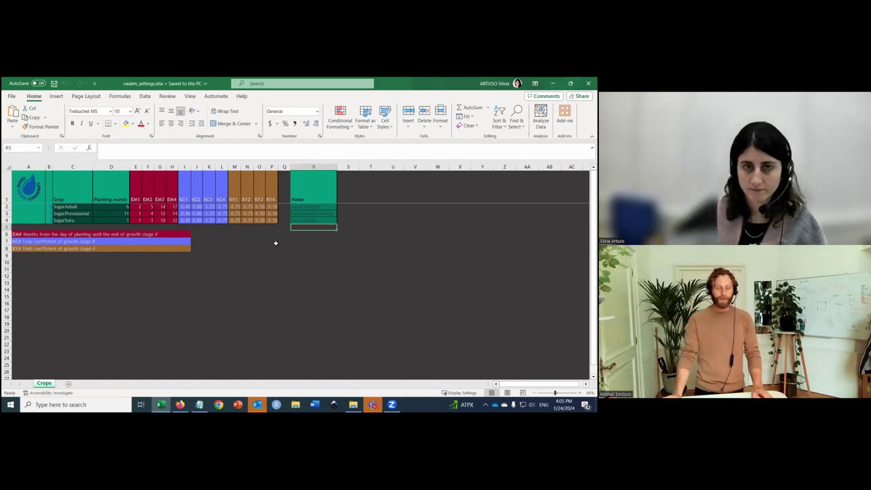
Step: Switch to File Explorer and go to the Documents folder
{"action": "mouse_move", "coordinate": [357, 411]}
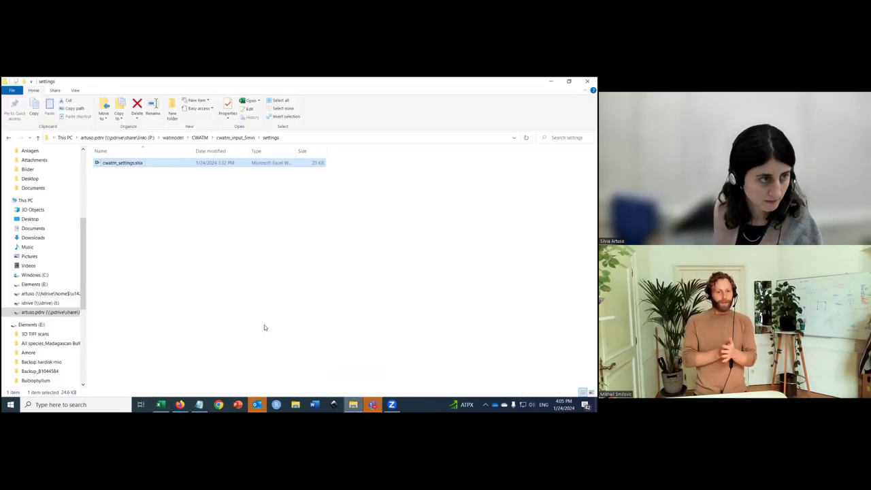
{"action": "left_click", "coordinate": [353, 373]}
{"action": "scroll", "coordinate": [54, 219], "scroll_direction": "up", "scroll_amount": 5}
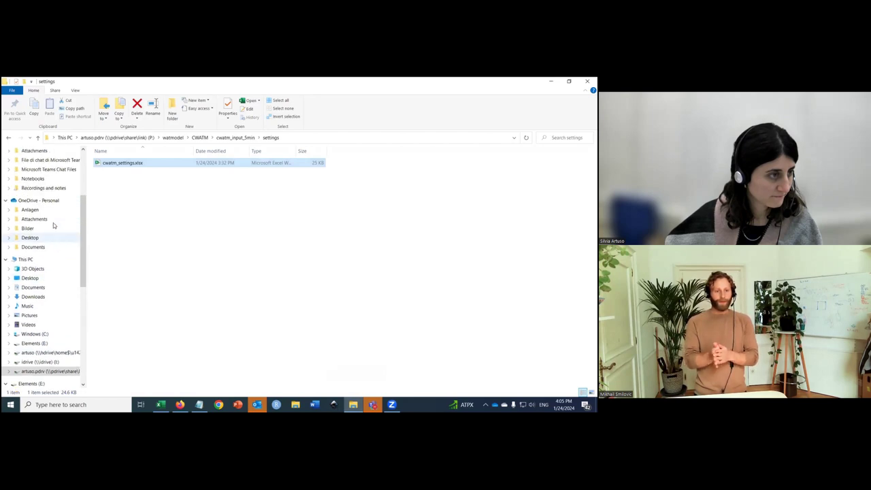
{"action": "scroll", "coordinate": [53, 223], "scroll_direction": "up", "scroll_amount": 2}
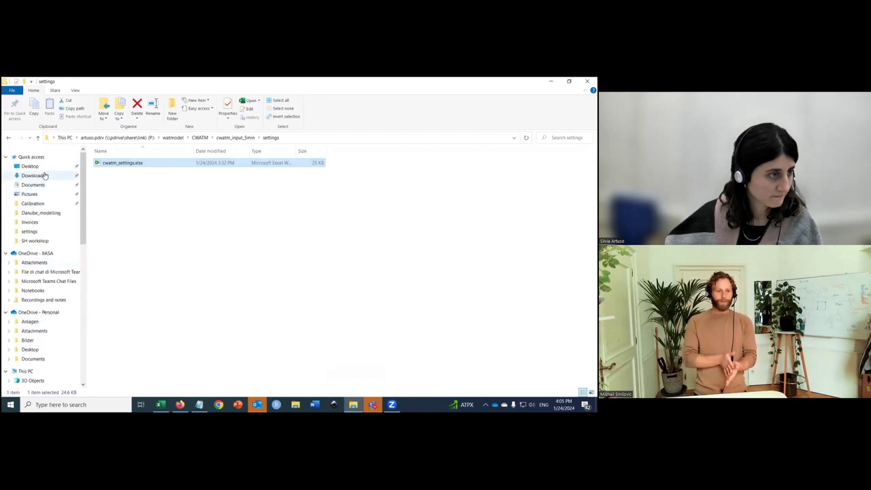
{"action": "left_click", "coordinate": [44, 177]}
{"action": "left_click", "coordinate": [40, 188]}
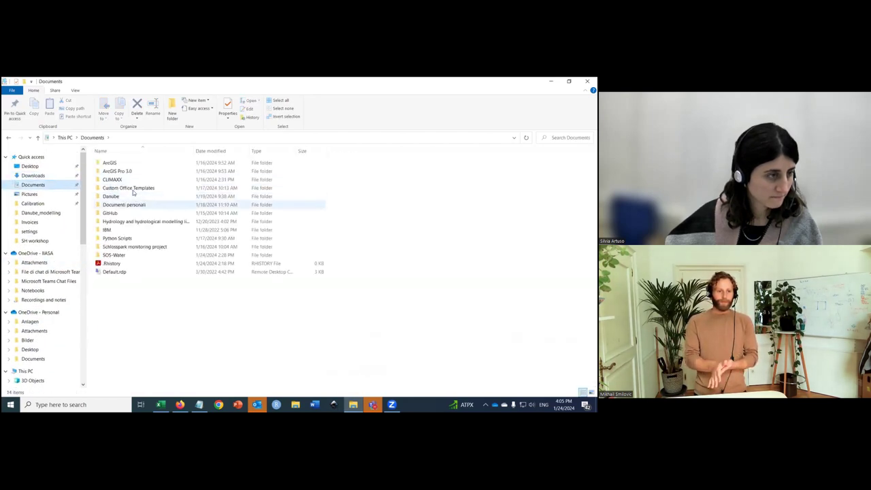
Step: Open the workbook Crop List_Danube_MAPSPAM2010.xlsx from the MapSPAM folder inside SOS-Water, Danube_modelling
{"action": "double_click", "coordinate": [119, 255]}
{"action": "left_click", "coordinate": [124, 166]}
{"action": "double_click", "coordinate": [125, 166]}
{"action": "left_click", "coordinate": [127, 206]}
{"action": "double_click", "coordinate": [126, 205]}
{"action": "left_click", "coordinate": [134, 196]}
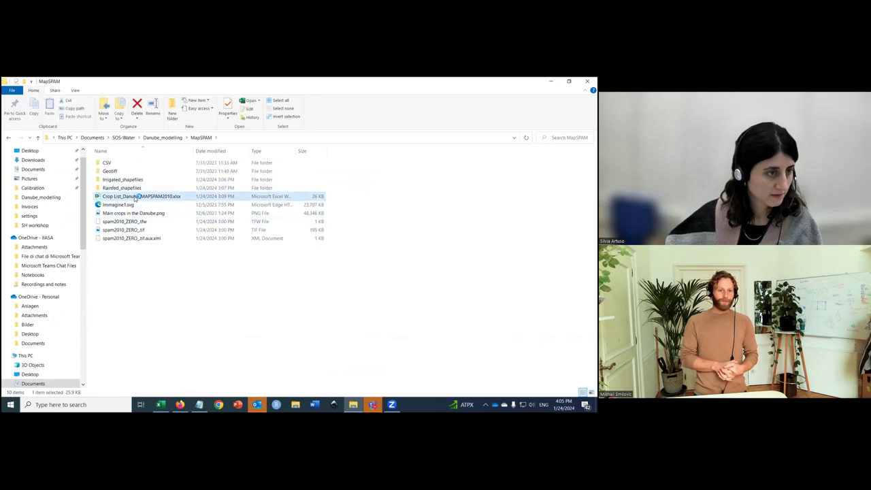
{"action": "double_click", "coordinate": [134, 196]}
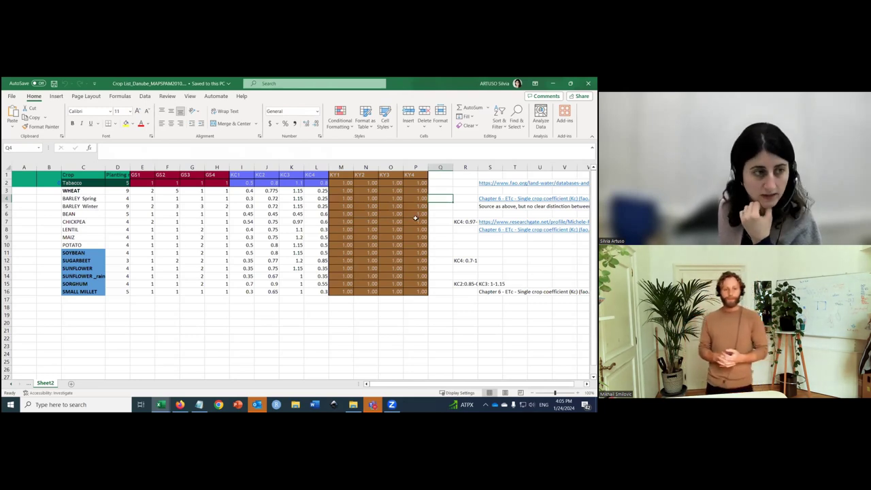
Step: Widen the Planting month column to fit its header and highlight the planting months of all crops
{"action": "left_click_drag", "start_coordinate": [130, 167], "coordinate": [160, 168]}
{"action": "left_click", "coordinate": [143, 176]}
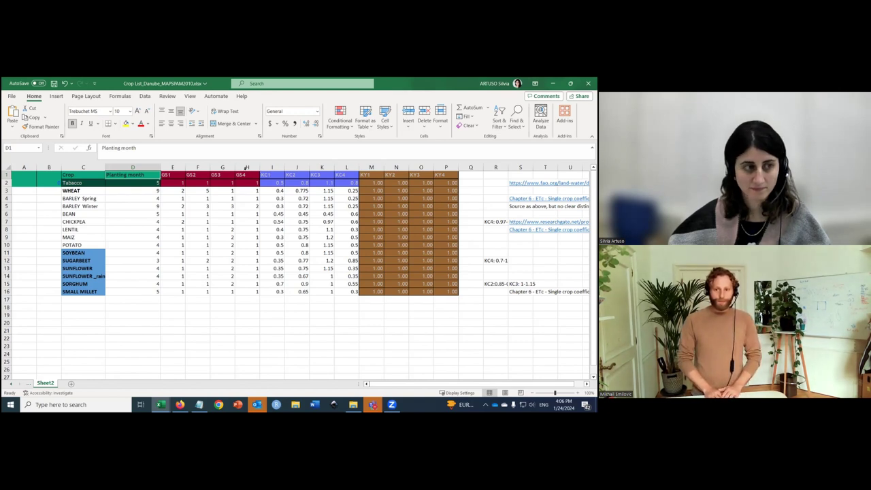
{"action": "left_click_drag", "start_coordinate": [143, 184], "coordinate": [142, 294]}
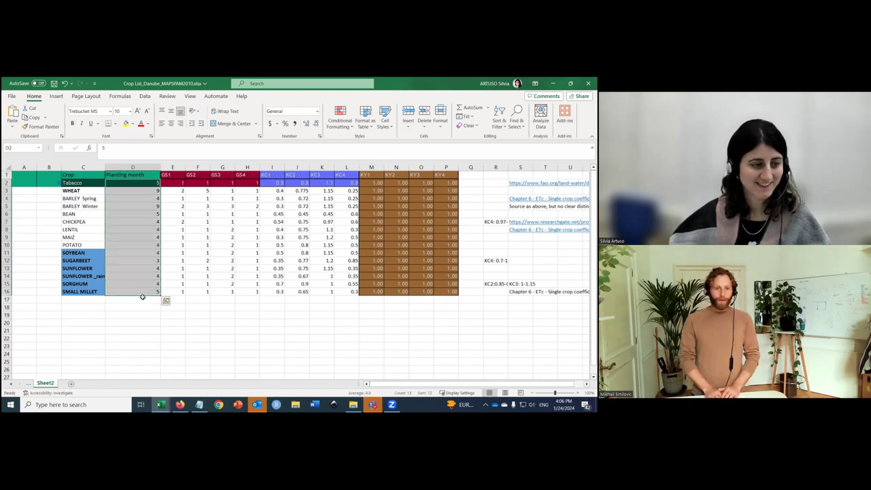
{"action": "left_click", "coordinate": [142, 297]}
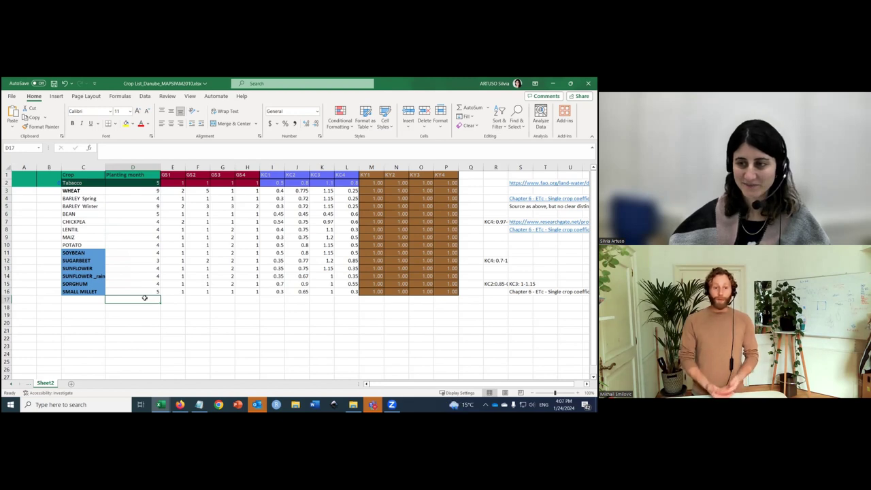
Step: Examine the GS1 to GS4 growth stage lengths of the crops, and Tabacco's planting month with each of its four stages
{"action": "left_click_drag", "start_coordinate": [181, 191], "coordinate": [253, 294]}
{"action": "left_click", "coordinate": [255, 305]}
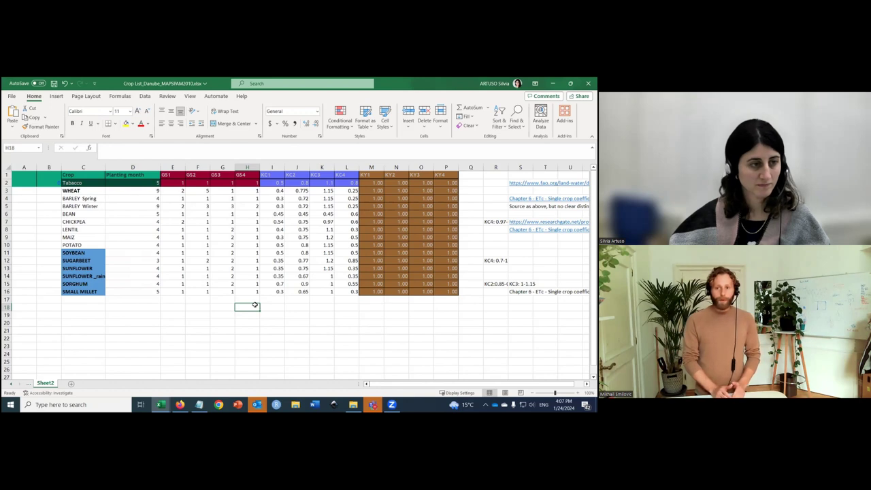
{"action": "left_click", "coordinate": [177, 183]}
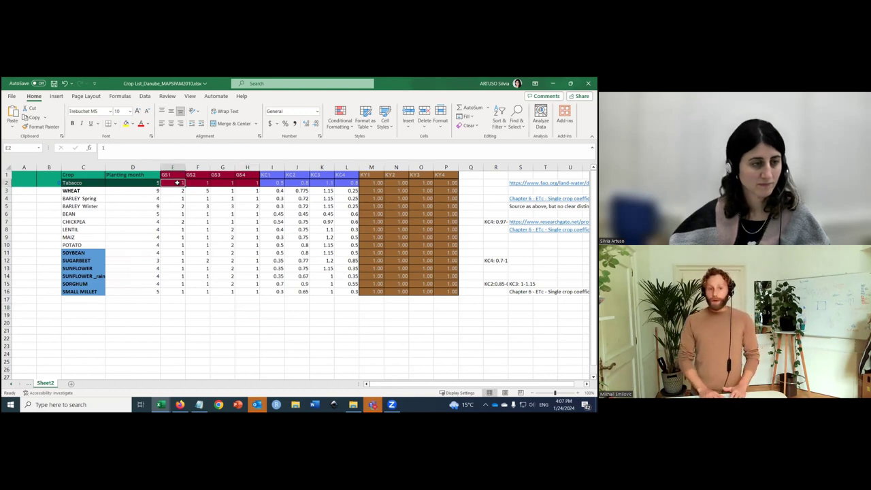
{"action": "left_click", "coordinate": [140, 181]}
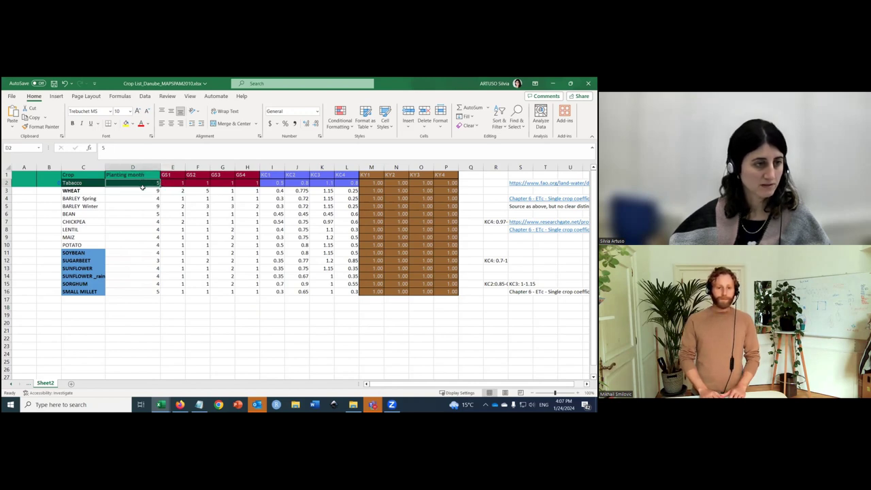
{"action": "left_click", "coordinate": [176, 180]}
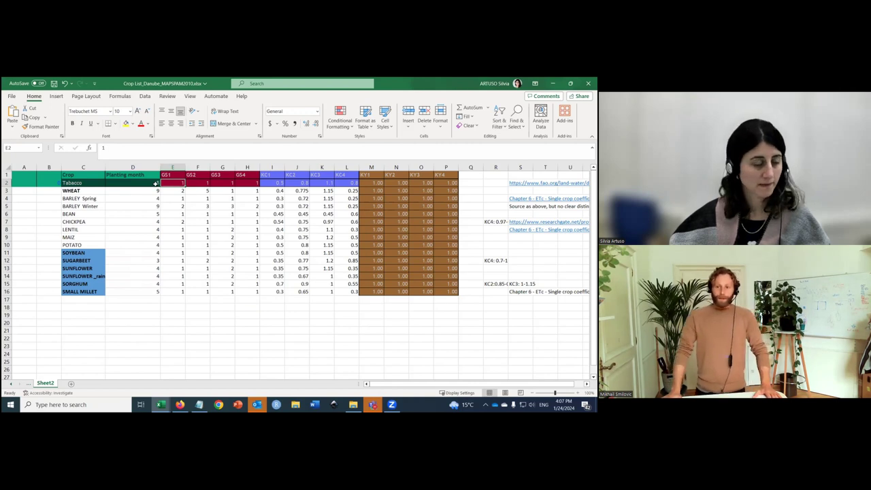
{"action": "left_click", "coordinate": [196, 183]}
{"action": "left_click", "coordinate": [232, 181]}
{"action": "left_click", "coordinate": [251, 180]}
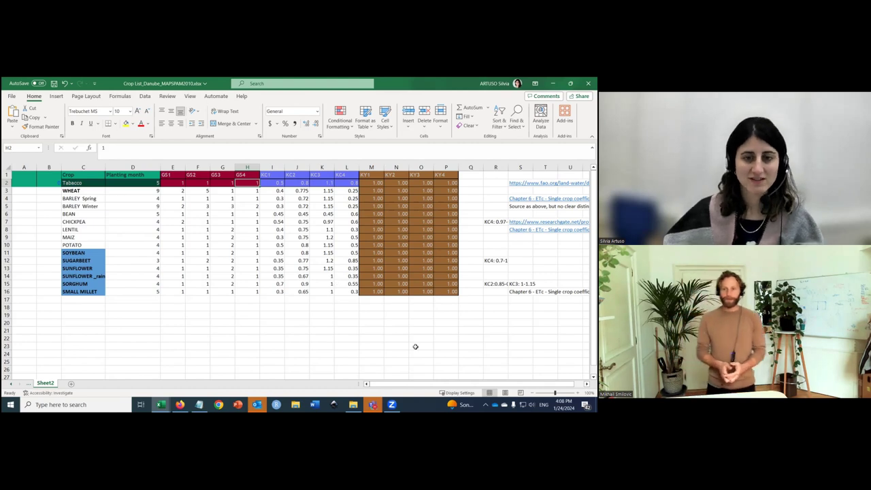
Step: Open the FAO source link in the Tabacco row and expand the page's Crop Description and Climate section
{"action": "left_click_drag", "start_coordinate": [383, 386], "coordinate": [396, 387]}
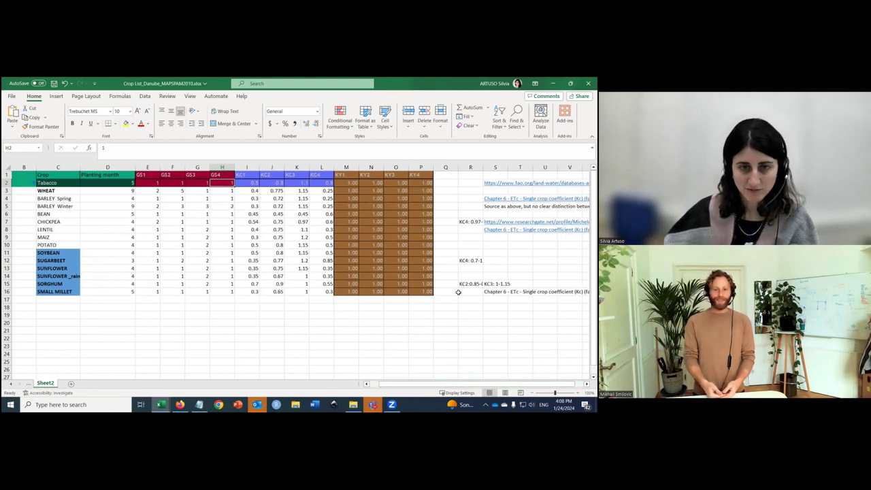
{"action": "left_click", "coordinate": [503, 187]}
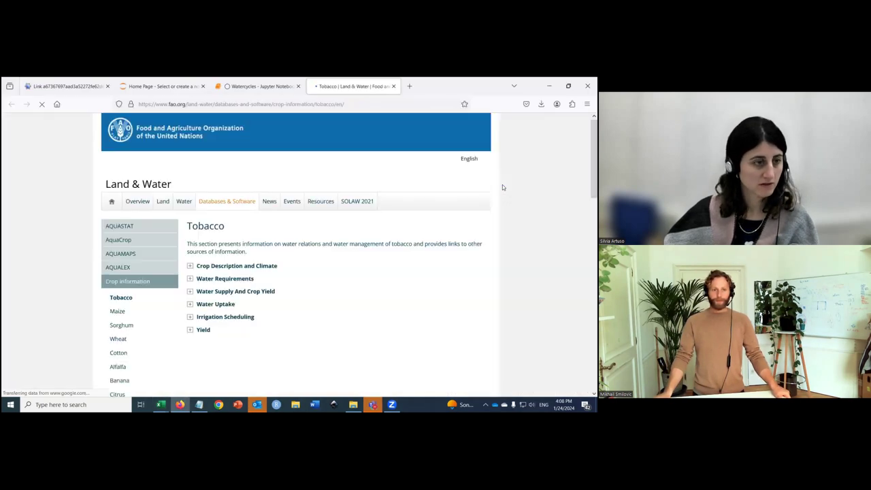
{"action": "scroll", "coordinate": [379, 305], "scroll_direction": "down", "scroll_amount": 2}
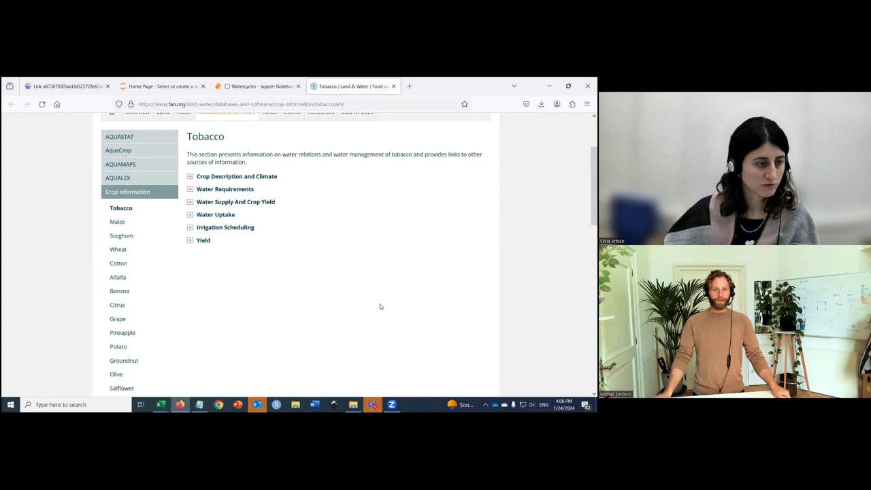
{"action": "scroll", "coordinate": [380, 305], "scroll_direction": "up", "scroll_amount": 1}
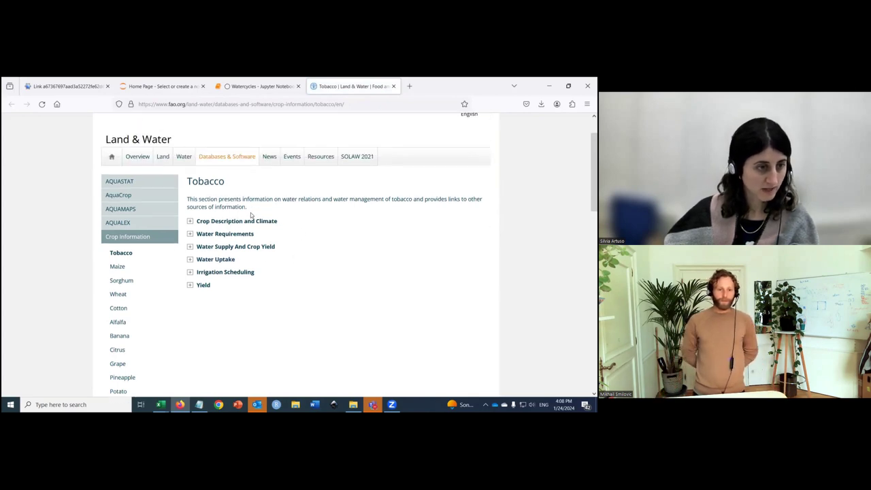
{"action": "left_click", "coordinate": [215, 224]}
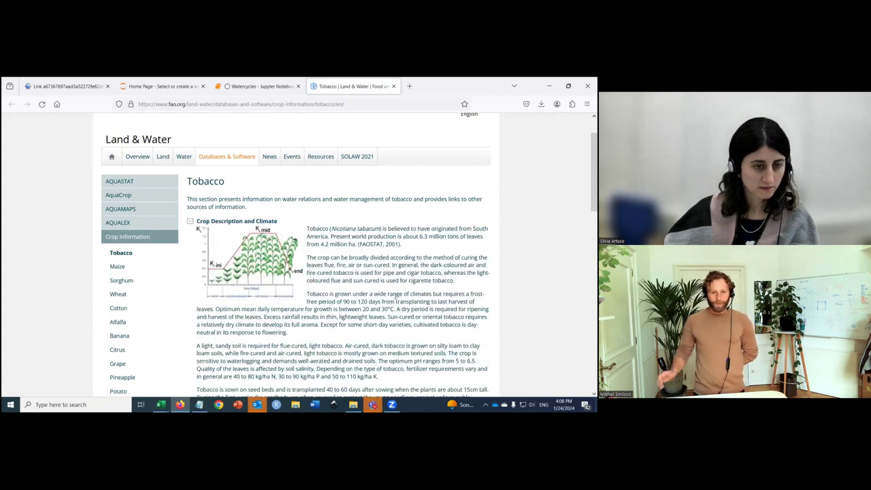
Step: Examine the tobacco Stages of Development table and growth curve, highlighting the Crop Coefficient, Kc row
{"action": "scroll", "coordinate": [396, 296], "scroll_direction": "down", "scroll_amount": 1}
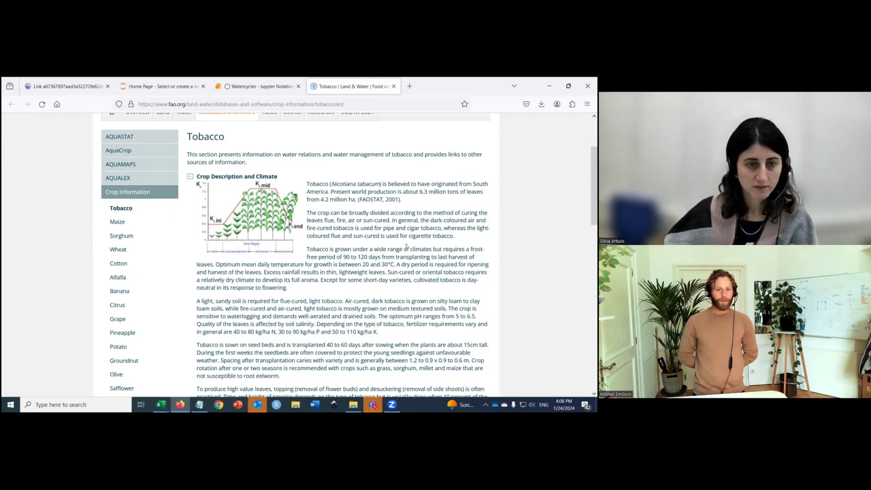
{"action": "scroll", "coordinate": [402, 248], "scroll_direction": "down", "scroll_amount": 3}
{"action": "scroll", "coordinate": [405, 247], "scroll_direction": "down", "scroll_amount": 2}
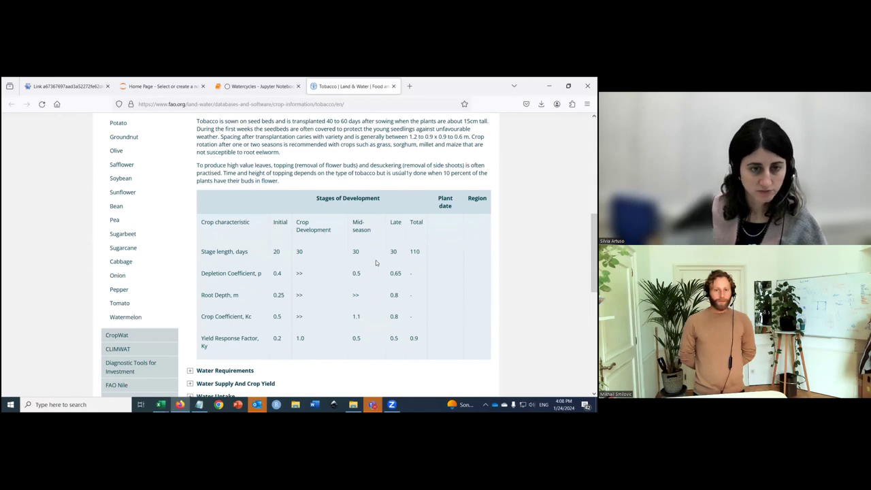
{"action": "left_click_drag", "start_coordinate": [198, 321], "coordinate": [411, 318]}
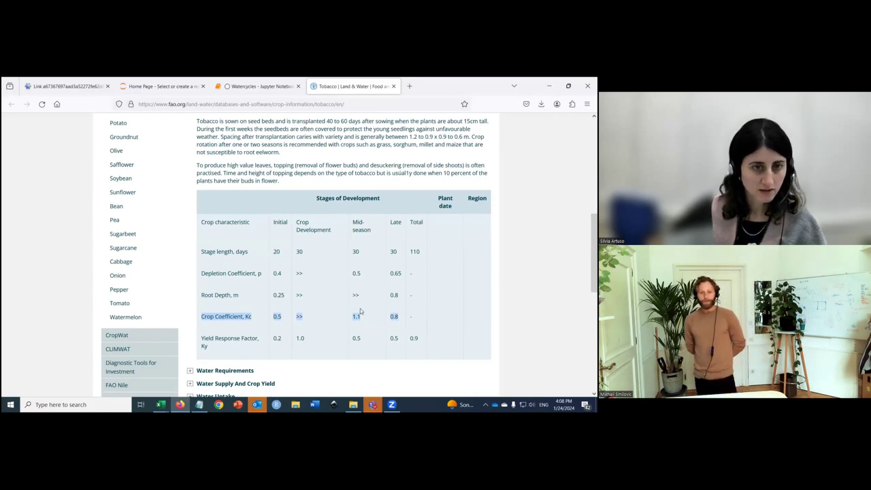
{"action": "scroll", "coordinate": [360, 311], "scroll_direction": "up", "scroll_amount": 5}
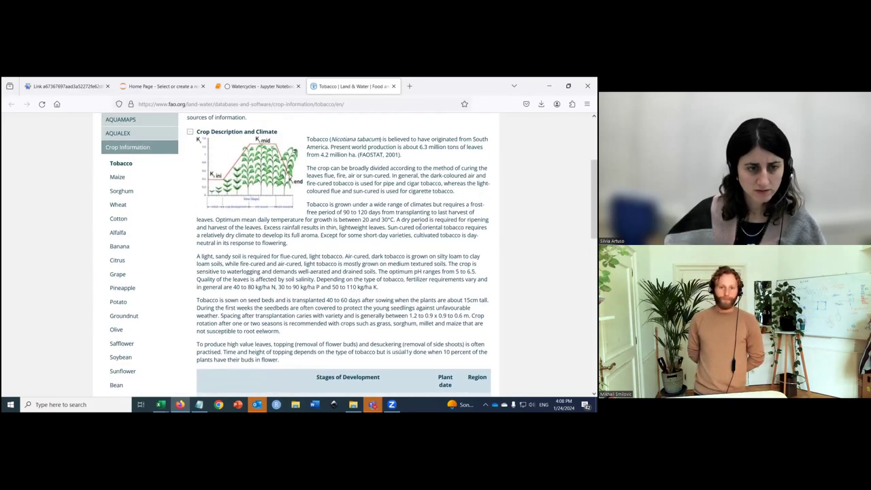
{"action": "scroll", "coordinate": [381, 317], "scroll_direction": "down", "scroll_amount": 5}
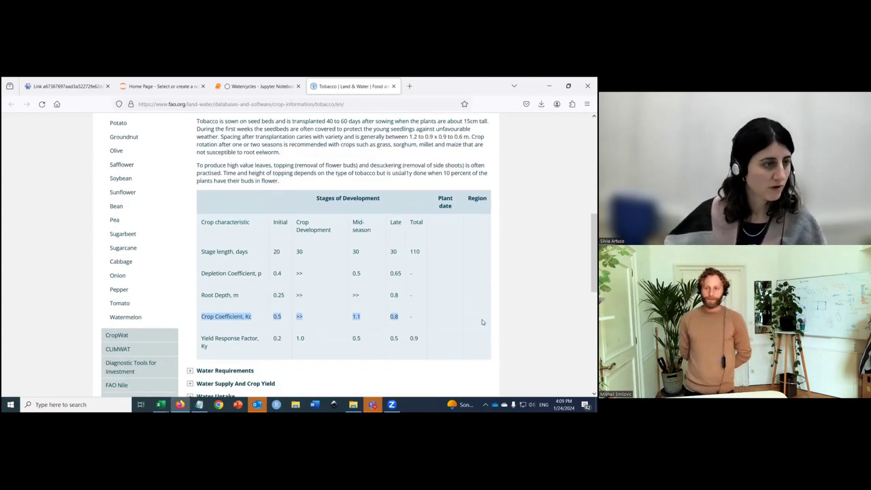
{"action": "scroll", "coordinate": [341, 257], "scroll_direction": "up", "scroll_amount": 1}
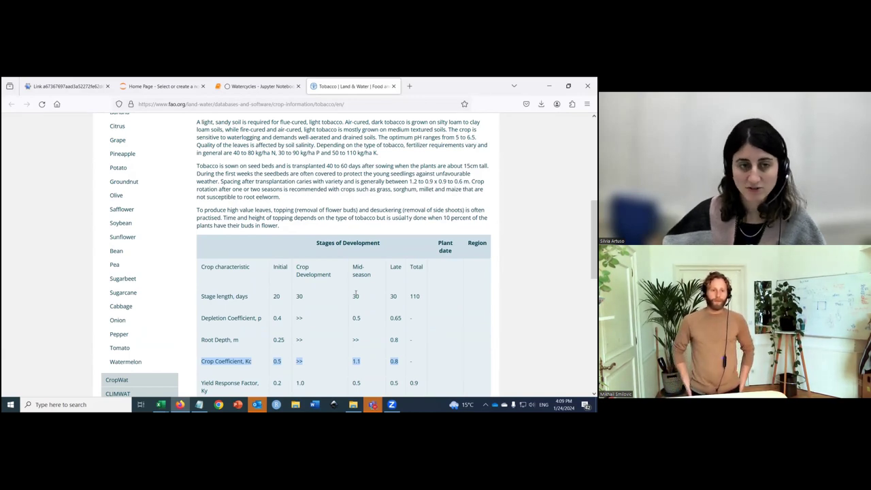
{"action": "scroll", "coordinate": [402, 219], "scroll_direction": "up", "scroll_amount": 4}
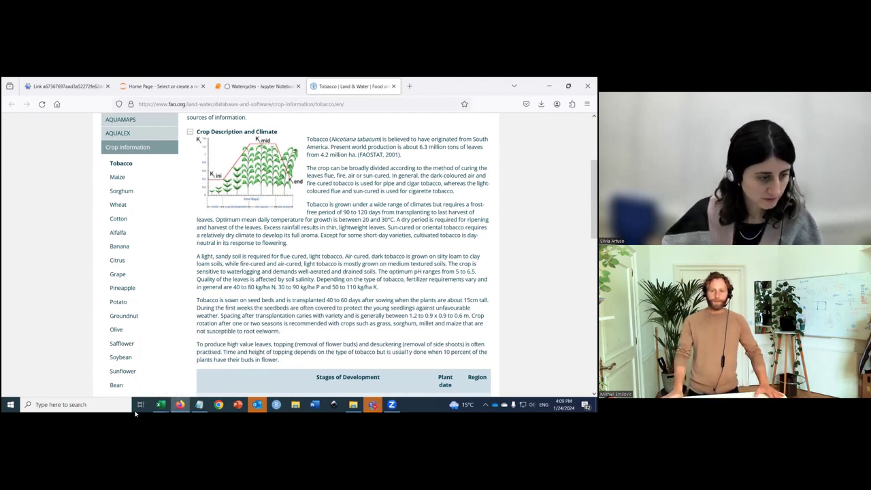
Step: Return to the crop list workbook, open the LENTIL row's Chapter 6 single crop coefficient link, and examine Table 11 on crop development stage lengths
{"action": "mouse_move", "coordinate": [160, 404]}
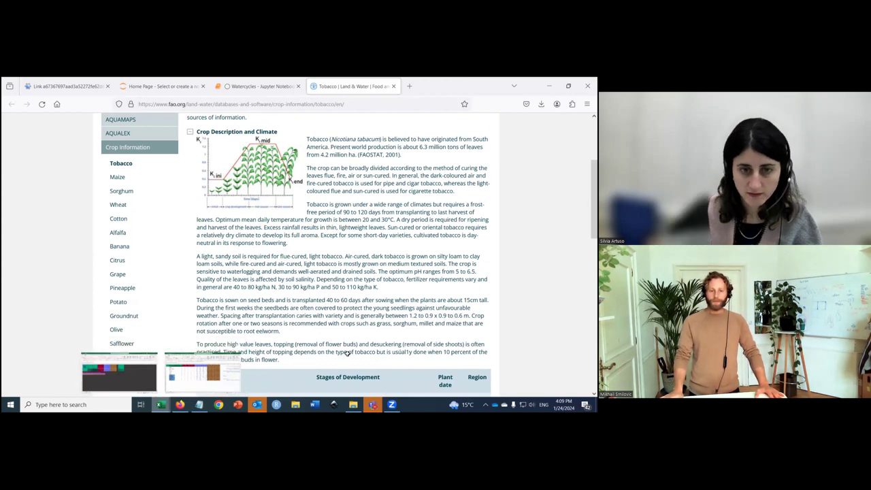
{"action": "left_click", "coordinate": [216, 383]}
{"action": "left_click_drag", "start_coordinate": [386, 385], "coordinate": [424, 385]}
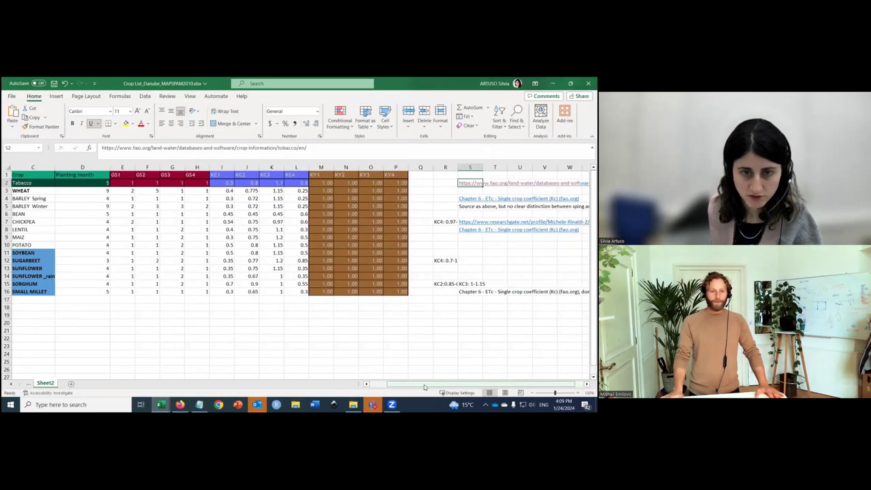
{"action": "left_click", "coordinate": [477, 230]}
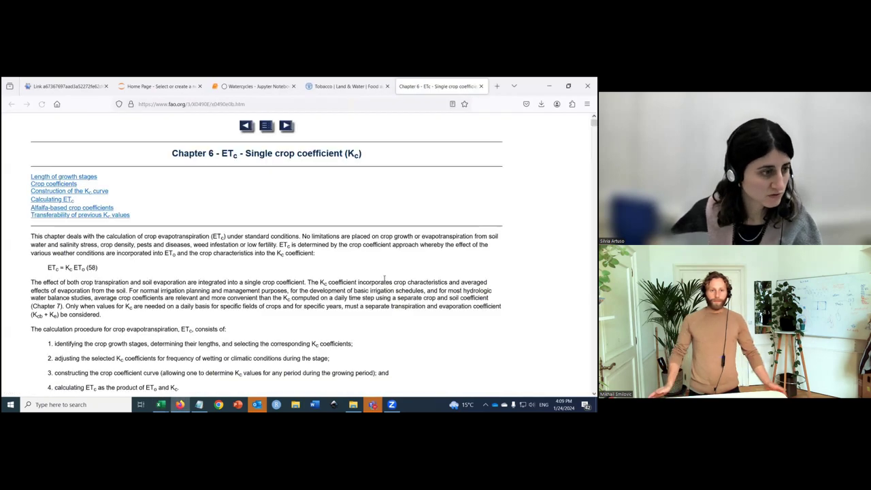
{"action": "scroll", "coordinate": [356, 282], "scroll_direction": "down", "scroll_amount": 5}
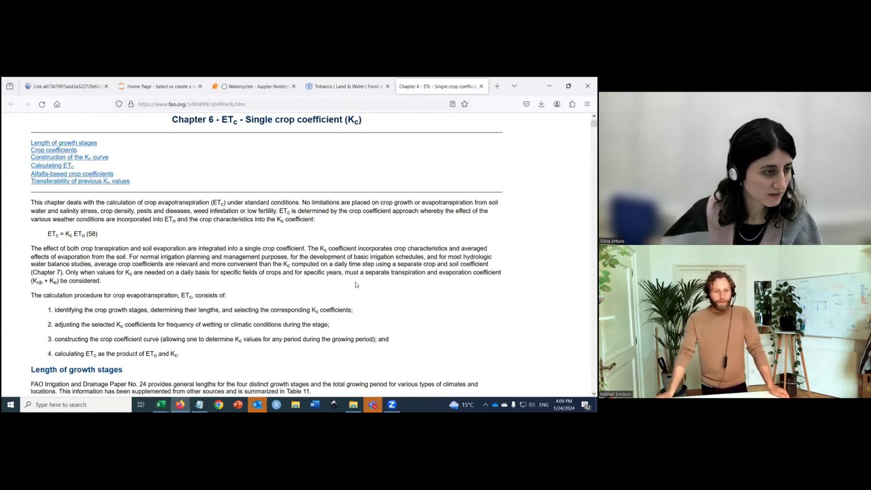
{"action": "scroll", "coordinate": [355, 286], "scroll_direction": "up", "scroll_amount": 1}
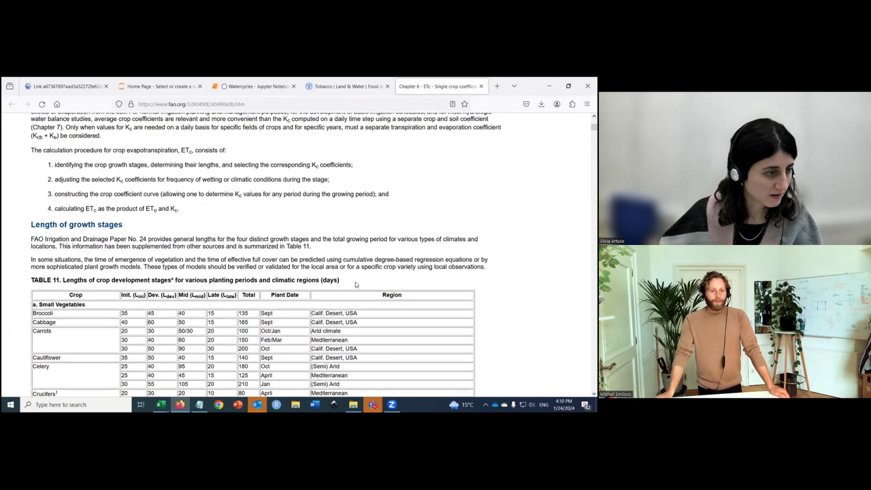
{"action": "scroll", "coordinate": [204, 286], "scroll_direction": "down", "scroll_amount": 4}
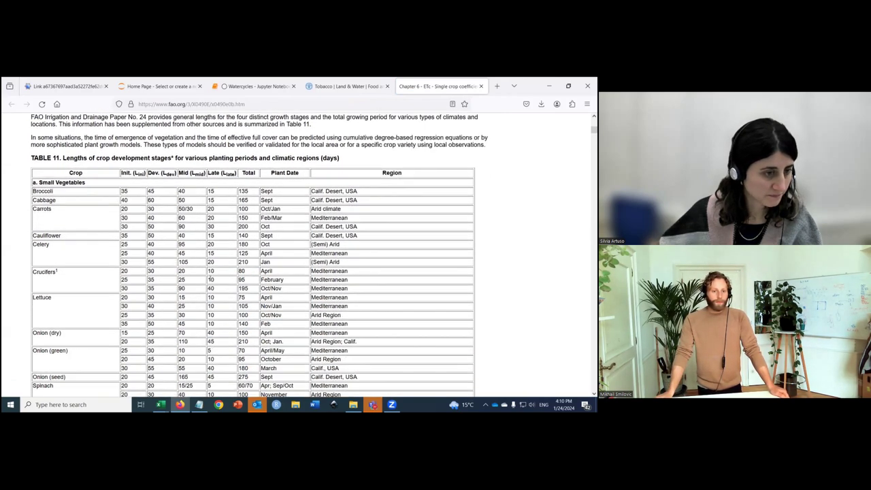
Step: Examine the remaining crop groups in Table 11 on stage lengths and the single crop coefficients in Table 12 down to the legumes
{"action": "scroll", "coordinate": [250, 277], "scroll_direction": "down", "scroll_amount": 2}
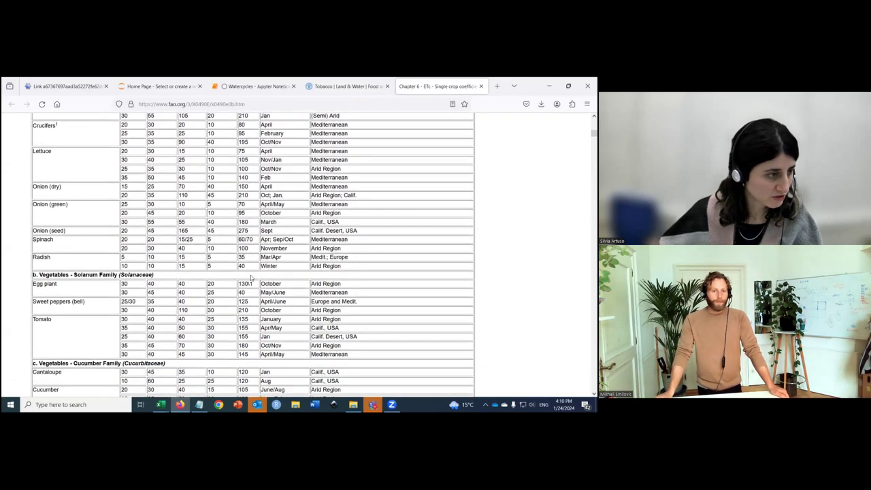
{"action": "scroll", "coordinate": [250, 277], "scroll_direction": "up", "scroll_amount": 5}
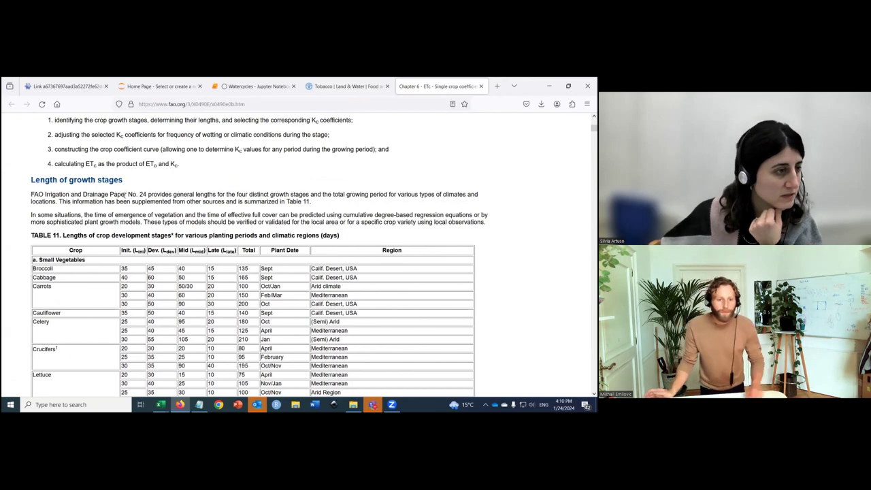
{"action": "scroll", "coordinate": [205, 225], "scroll_direction": "down", "scroll_amount": 20}
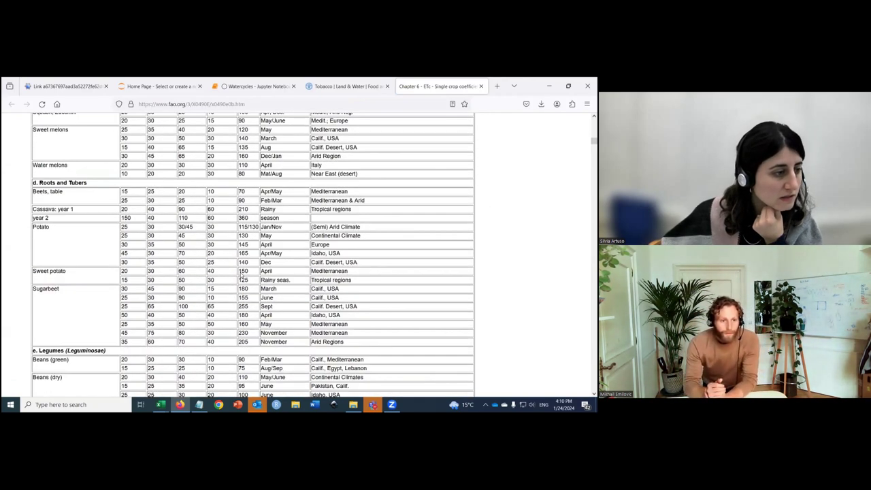
{"action": "scroll", "coordinate": [240, 271], "scroll_direction": "down", "scroll_amount": 20}
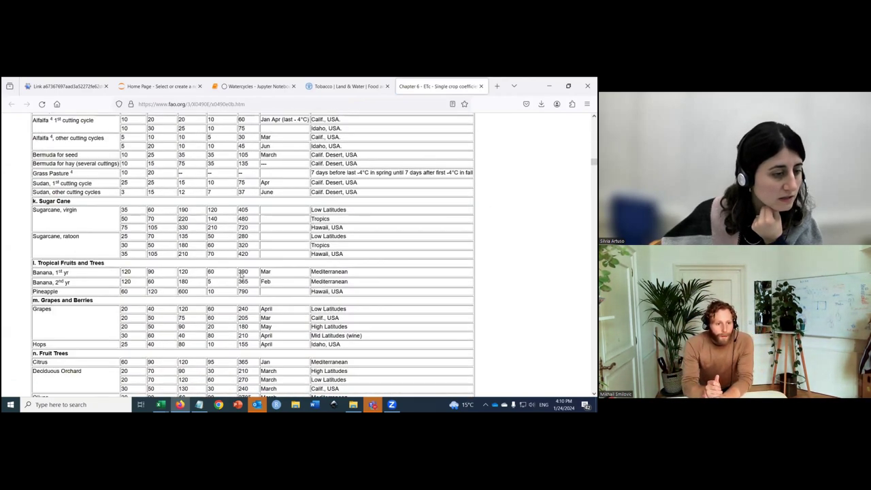
{"action": "scroll", "coordinate": [224, 225], "scroll_direction": "down", "scroll_amount": 15}
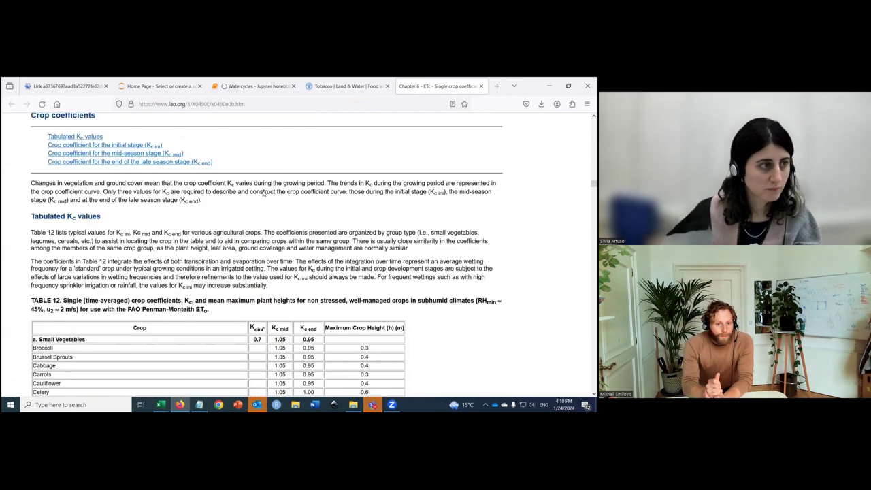
{"action": "scroll", "coordinate": [209, 144], "scroll_direction": "down", "scroll_amount": 3}
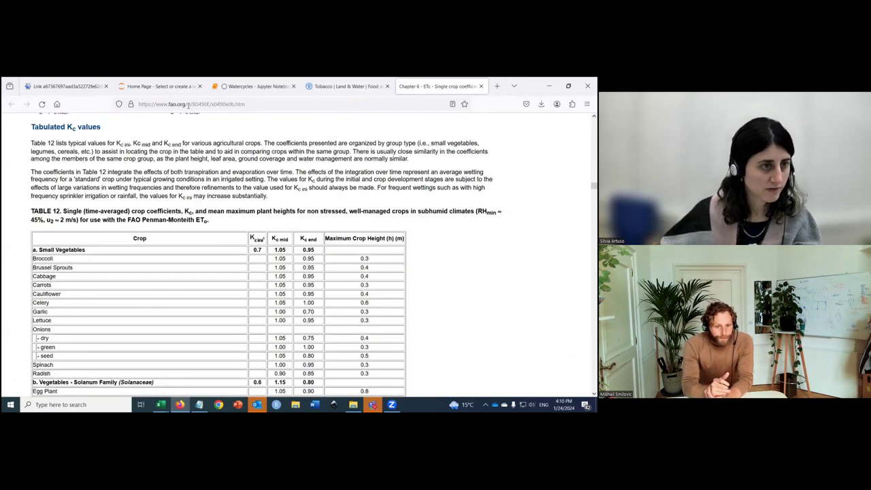
{"action": "scroll", "coordinate": [327, 204], "scroll_direction": "up", "scroll_amount": 1}
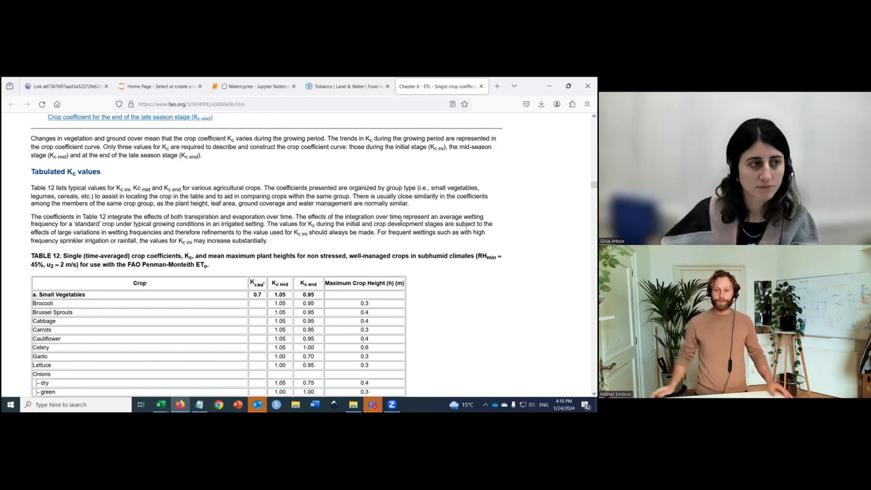
{"action": "scroll", "coordinate": [361, 290], "scroll_direction": "down", "scroll_amount": 3}
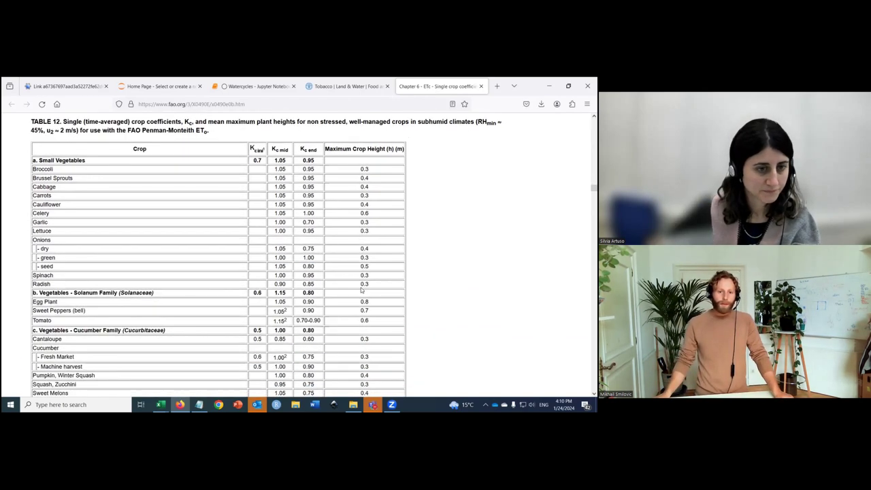
{"action": "scroll", "coordinate": [362, 290], "scroll_direction": "down", "scroll_amount": 5}
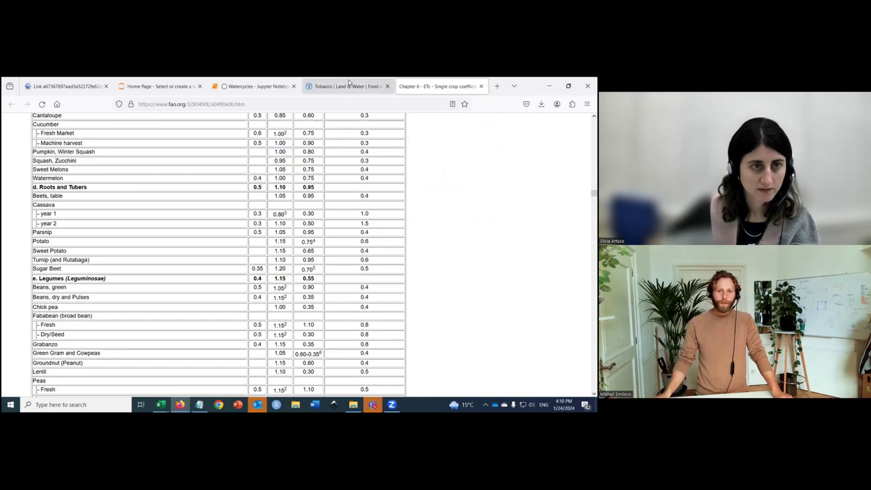
Step: Return to the FAO Tobacco page, highlight the Crop Coefficient, Kc values from Initial to Late, and compare them with Chapter 6's Table 12
{"action": "key", "text": "ctrl+shift+Tab"}
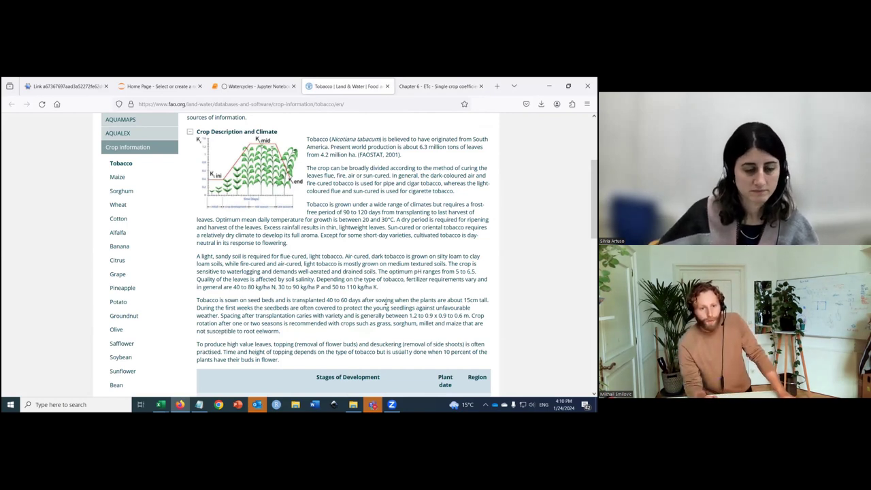
{"action": "scroll", "coordinate": [354, 286], "scroll_direction": "down", "scroll_amount": 2}
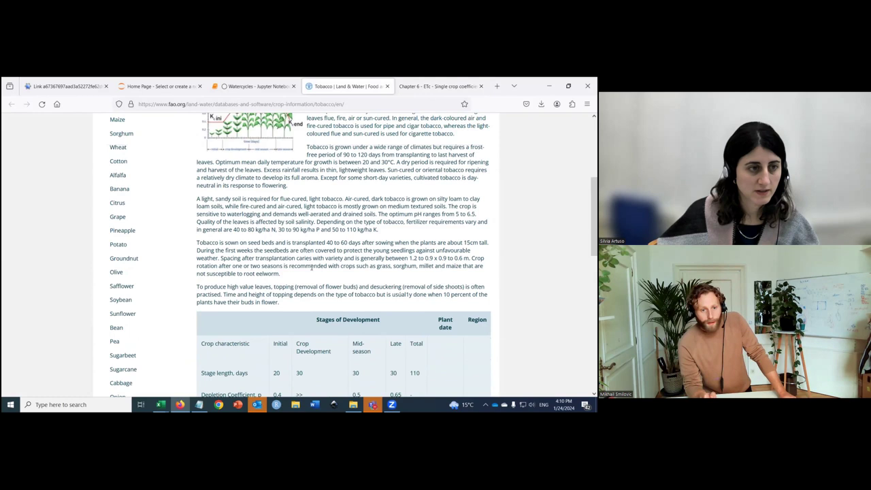
{"action": "scroll", "coordinate": [313, 267], "scroll_direction": "up", "scroll_amount": 2}
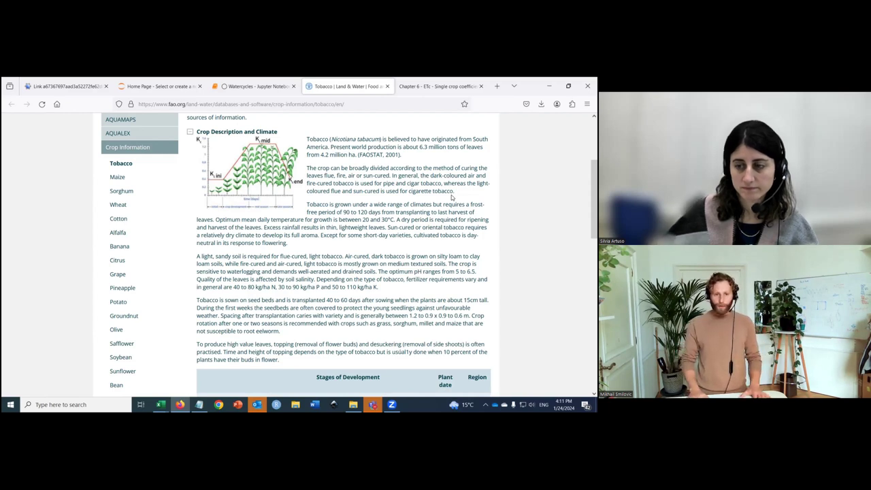
{"action": "scroll", "coordinate": [451, 194], "scroll_direction": "up", "scroll_amount": 1}
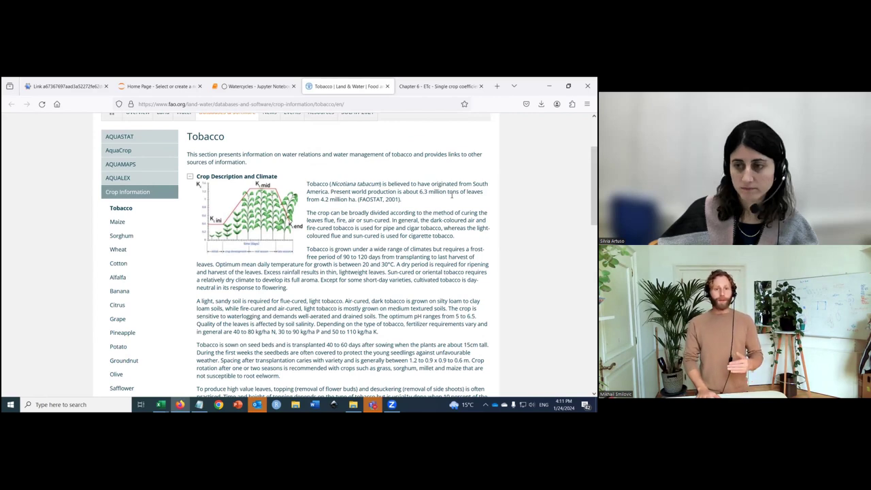
{"action": "scroll", "coordinate": [451, 194], "scroll_direction": "down", "scroll_amount": 5}
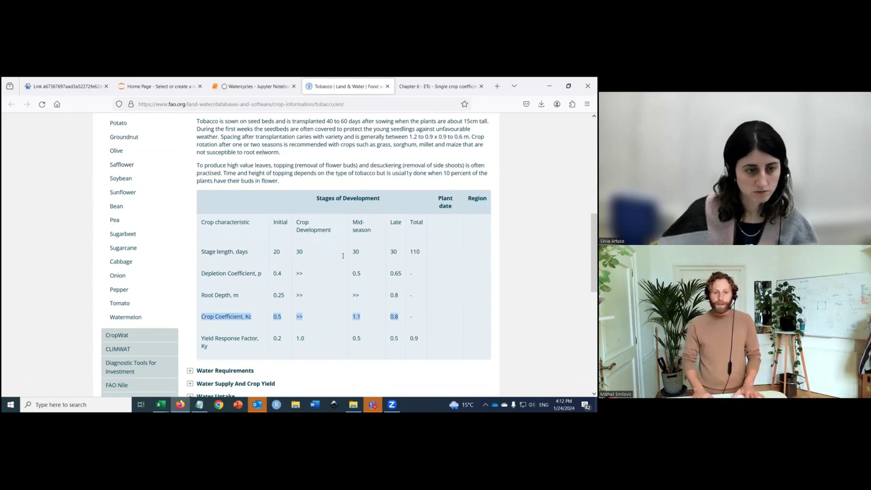
{"action": "scroll", "coordinate": [343, 255], "scroll_direction": "down", "scroll_amount": 1}
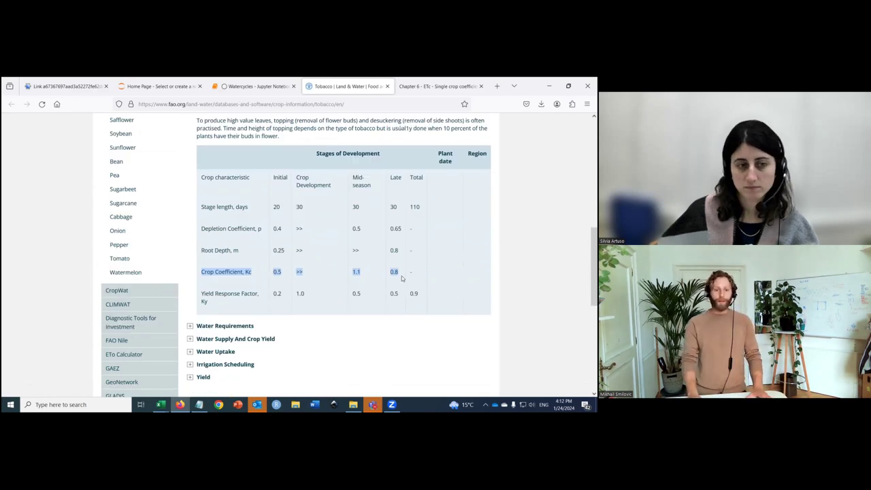
{"action": "left_click", "coordinate": [296, 273]}
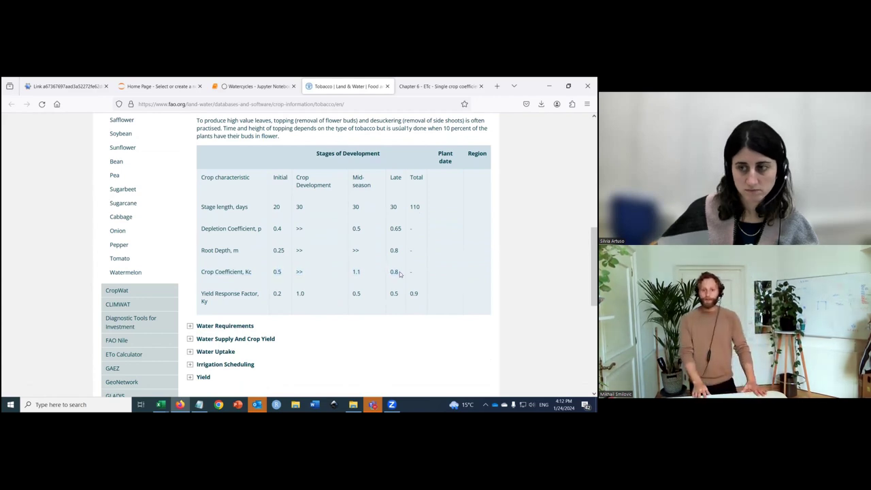
{"action": "left_click_drag", "start_coordinate": [400, 273], "coordinate": [273, 272]}
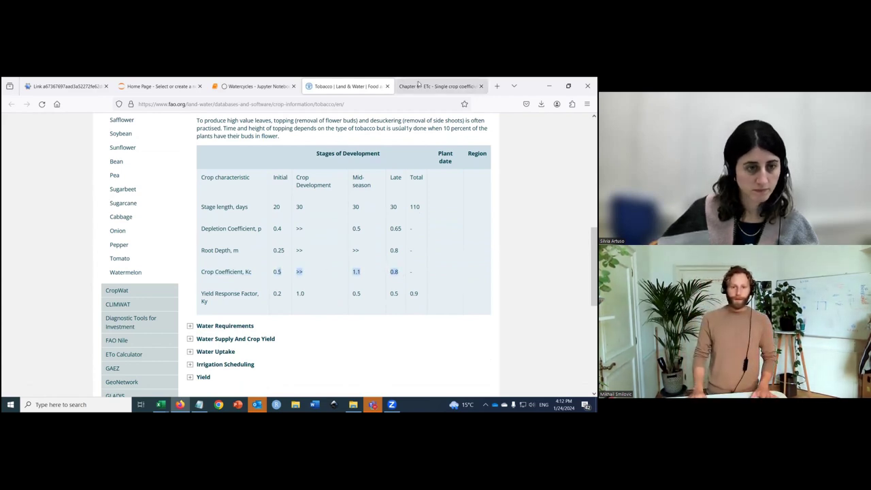
{"action": "left_click", "coordinate": [418, 85]}
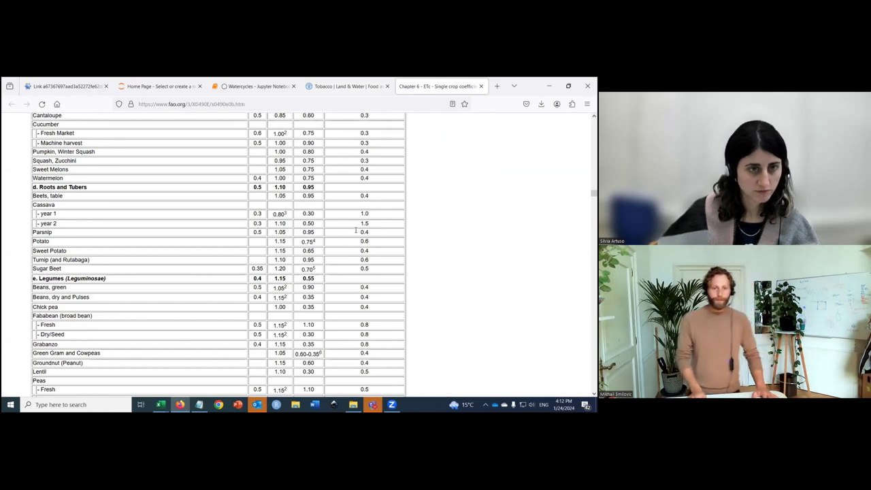
{"action": "left_click", "coordinate": [357, 86]}
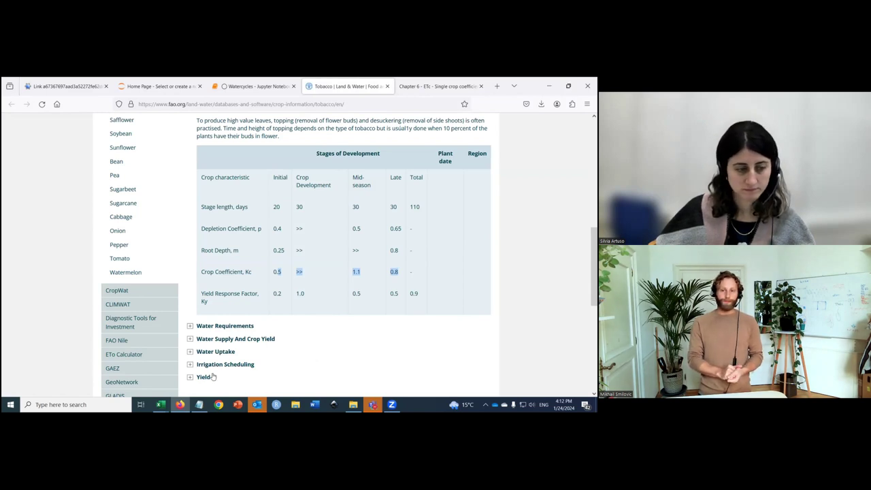
Step: Switch to the Crop List_Danube_MAPSPAM2010 workbook in Excel and insert an underscore before Spring in the BARLEY Spring crop name
{"action": "mouse_move", "coordinate": [168, 396]}
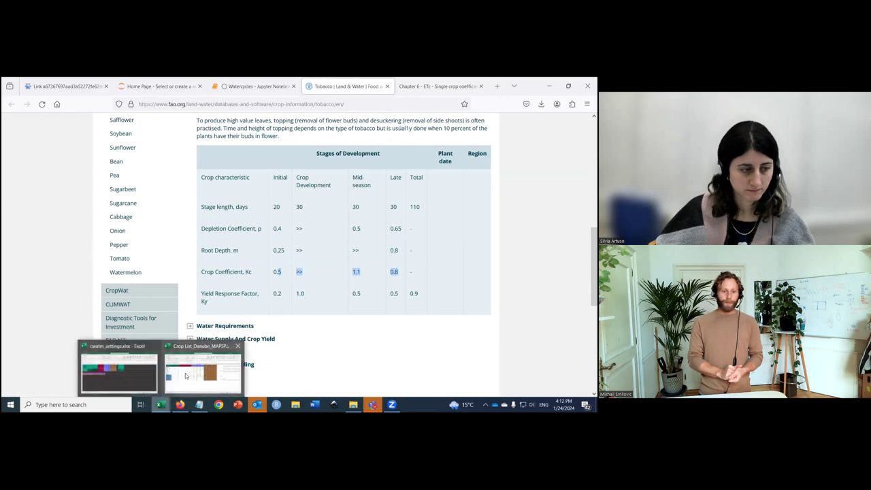
{"action": "left_click", "coordinate": [187, 376]}
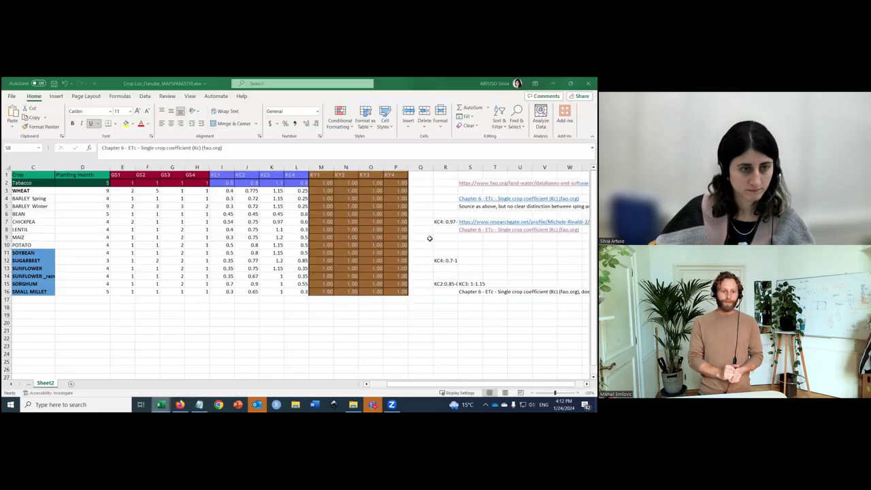
{"action": "left_click", "coordinate": [338, 319]}
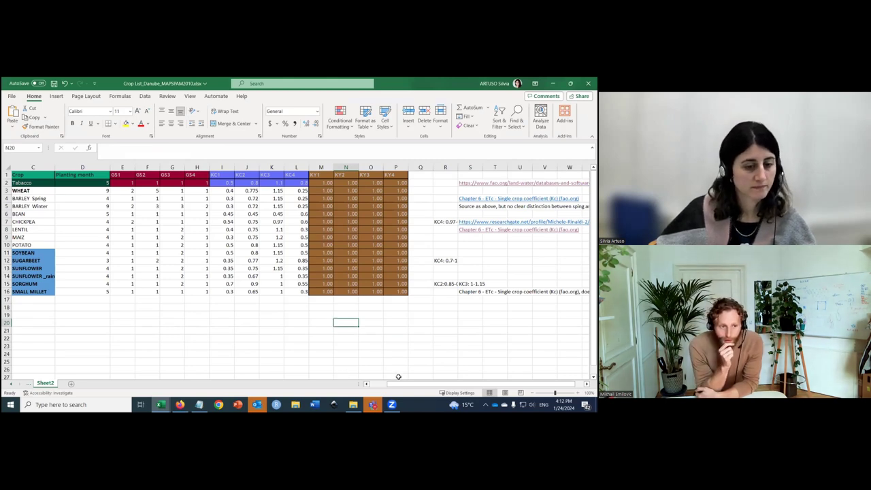
{"action": "left_click_drag", "start_coordinate": [396, 385], "coordinate": [348, 384]}
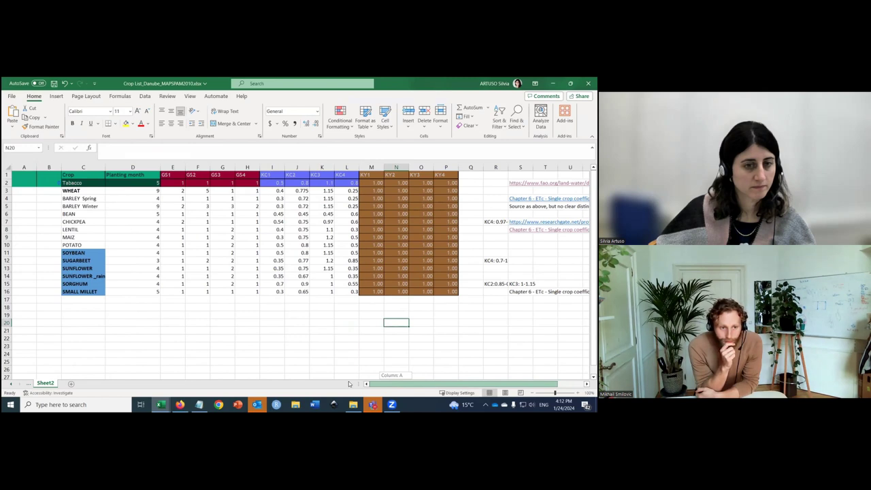
{"action": "left_click_drag", "start_coordinate": [348, 384], "coordinate": [348, 384]}
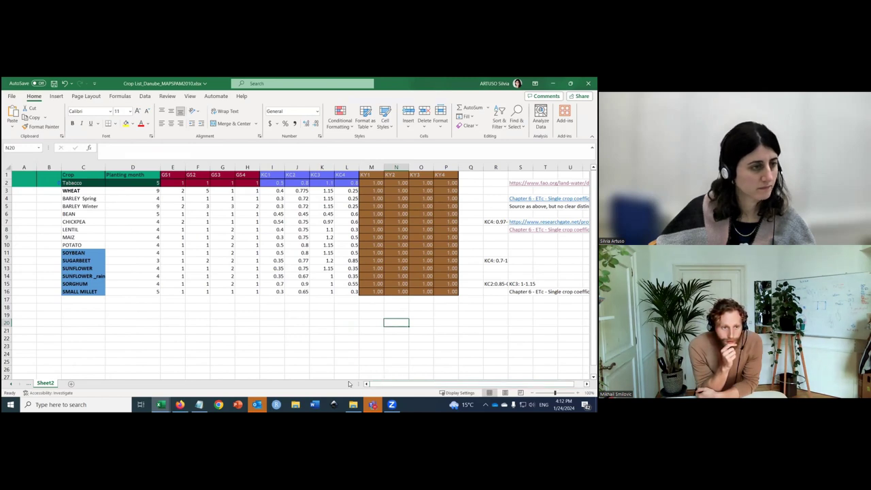
{"action": "left_click", "coordinate": [89, 199]}
{"action": "double_click", "coordinate": [87, 200]}
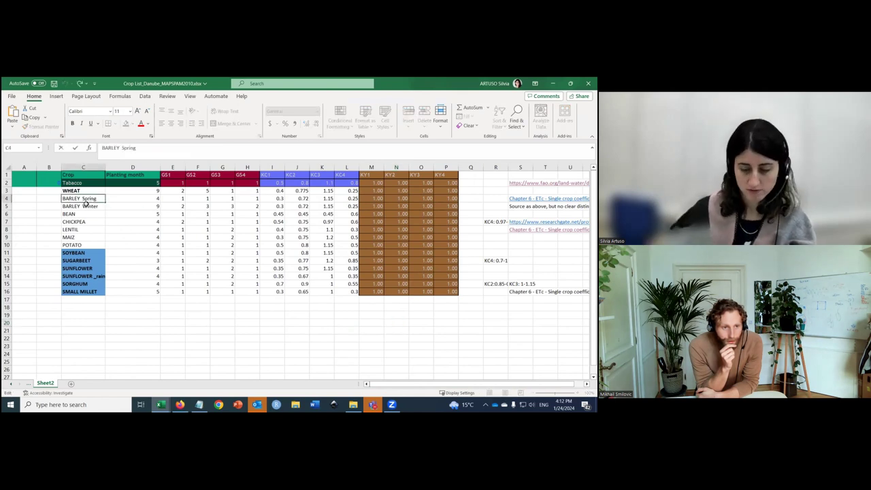
{"action": "type", "text": "_"}
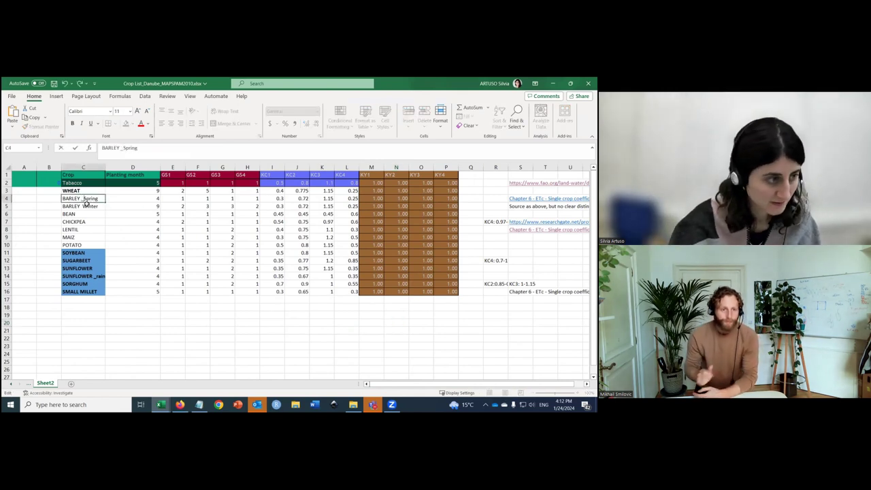
Step: Rename the BARLEY Winter crop as BARLEY_Winter, replacing the spaces with an underscore
{"action": "left_click", "coordinate": [83, 206]}
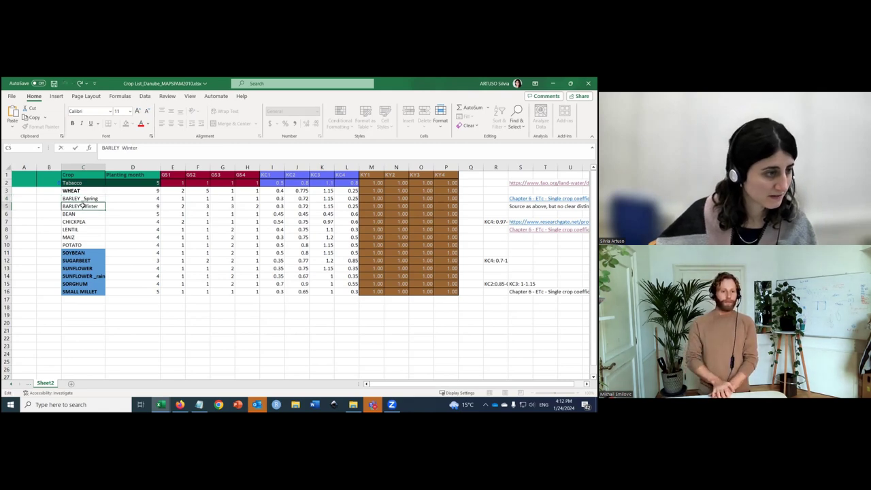
{"action": "key", "text": "BackSpace"}
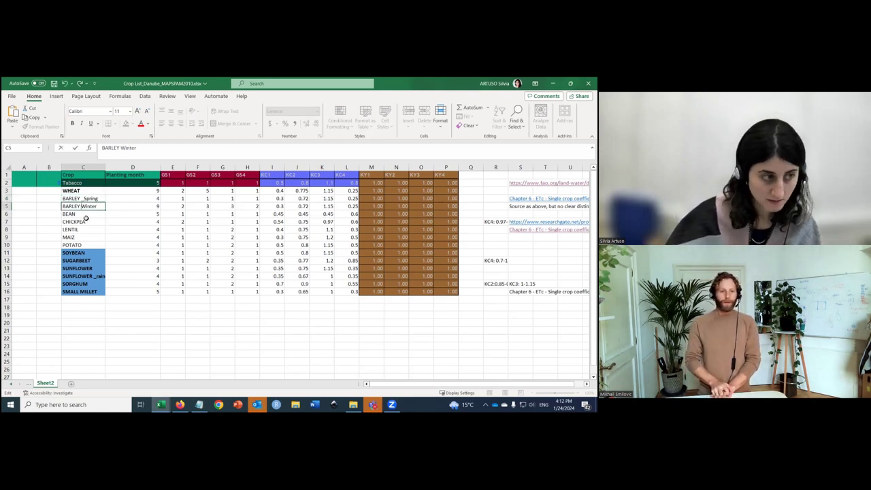
{"action": "key", "text": "BackSpace"}
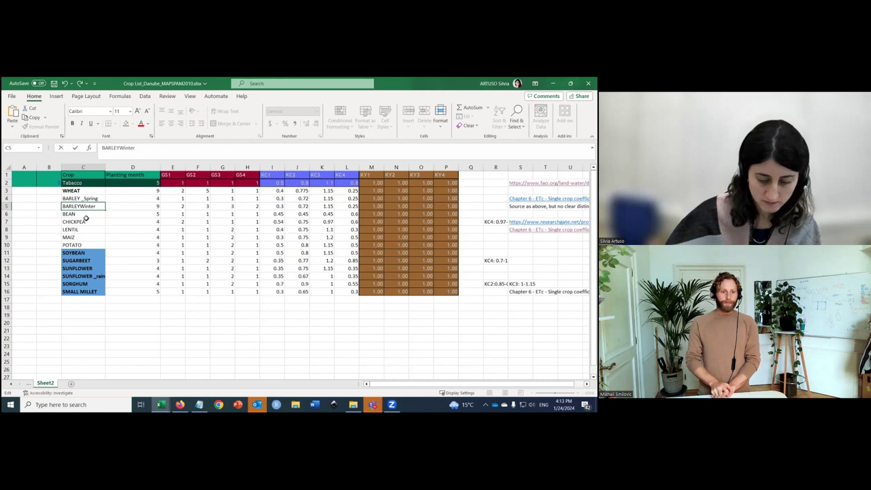
{"action": "type", "text": "_"}
{"action": "key", "text": "Return"}
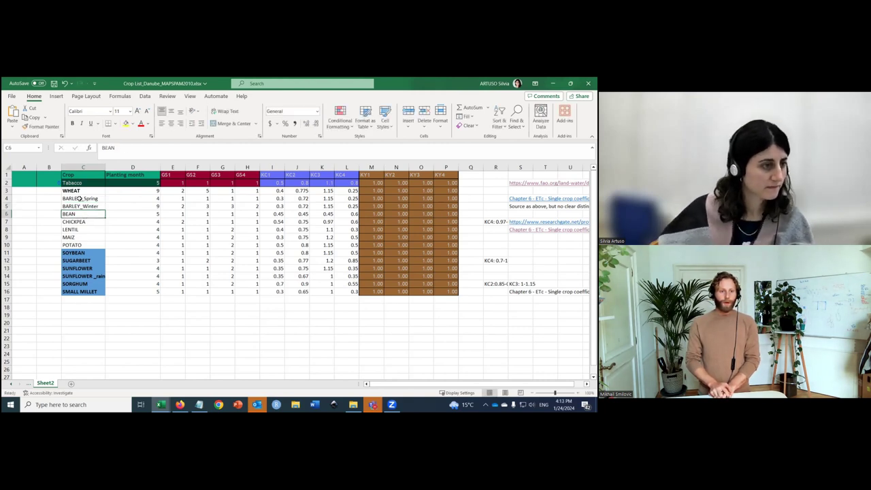
Step: Remove the space before the underscore so the spring barley name reads BARLEY_Spring, and widen the Crop column to fit SUNFLOWER _rainfed
{"action": "left_click", "coordinate": [79, 198]}
{"action": "double_click", "coordinate": [80, 198]}
{"action": "key", "text": "BackSpace"}
{"action": "left_click", "coordinate": [99, 216]}
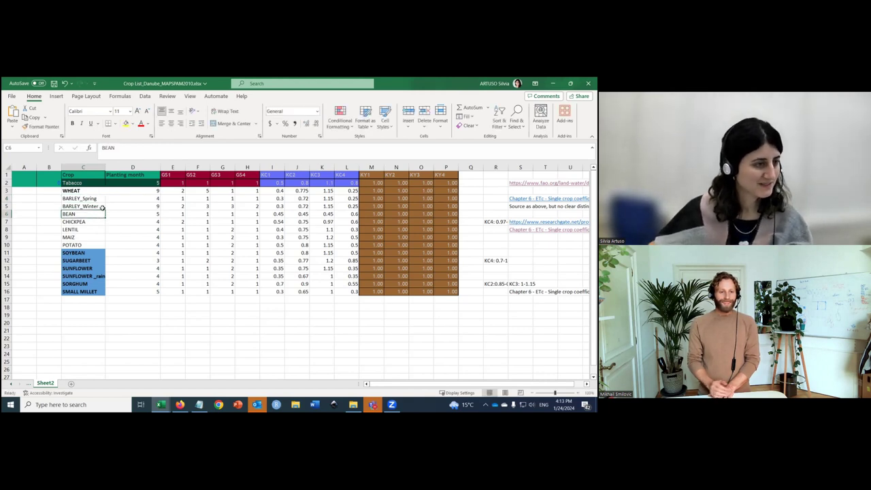
{"action": "left_click_drag", "start_coordinate": [103, 168], "coordinate": [130, 167]}
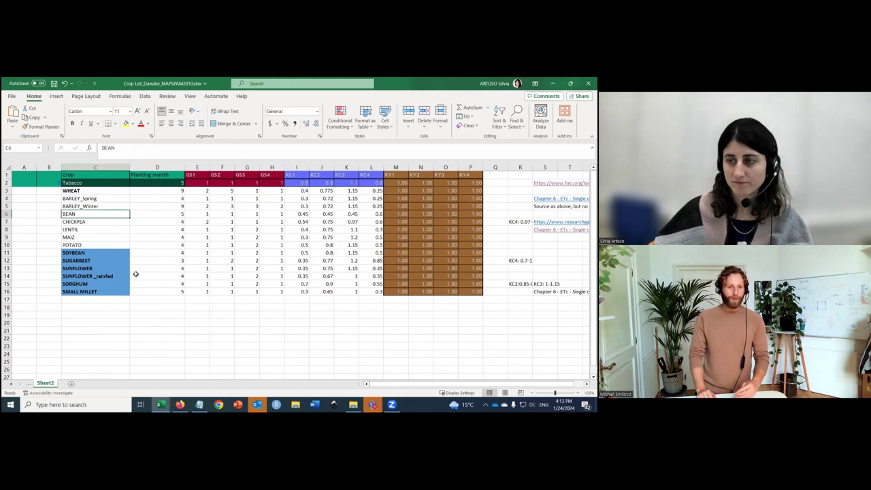
Step: Rename the SMALL MILLET crop as SMALL_MILLET, replacing the space with an underscore
{"action": "left_click_drag", "start_coordinate": [80, 185], "coordinate": [85, 291]}
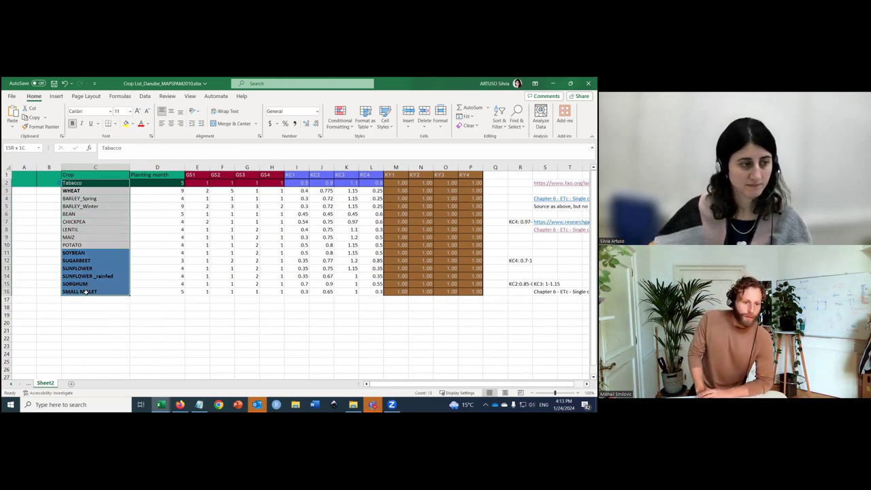
{"action": "double_click", "coordinate": [82, 291]}
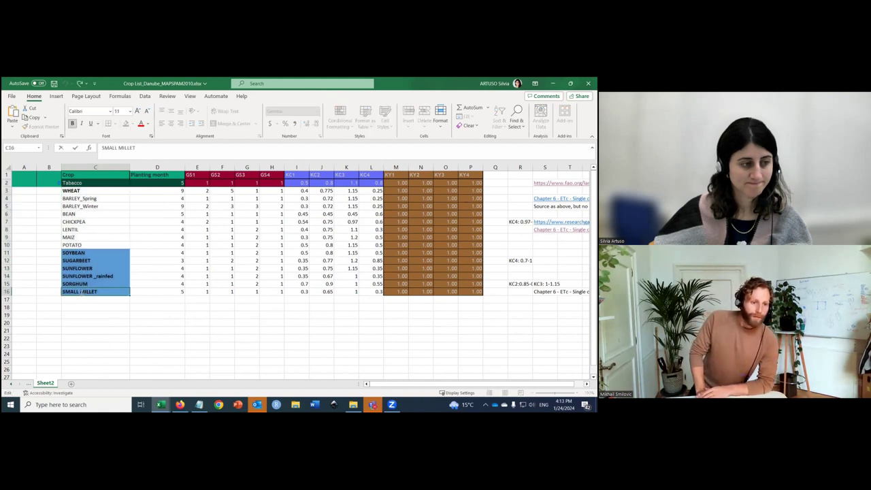
{"action": "key", "text": "BackSpace"}
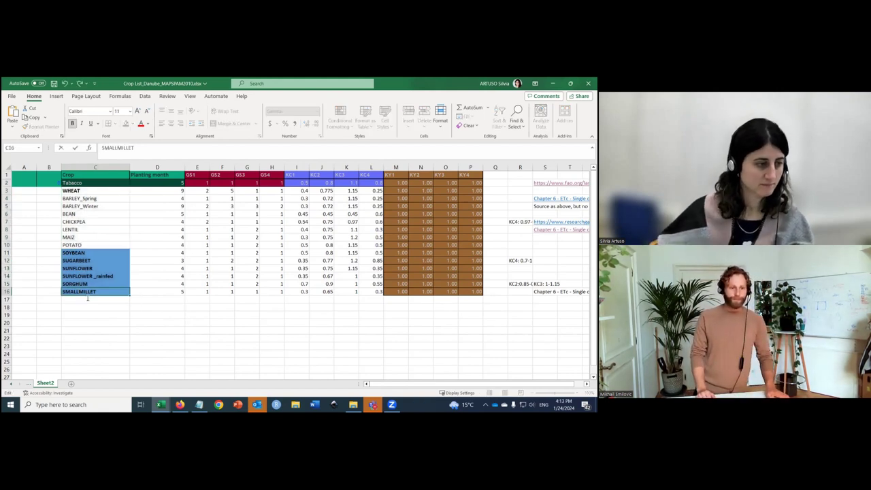
{"action": "type", "text": "_"}
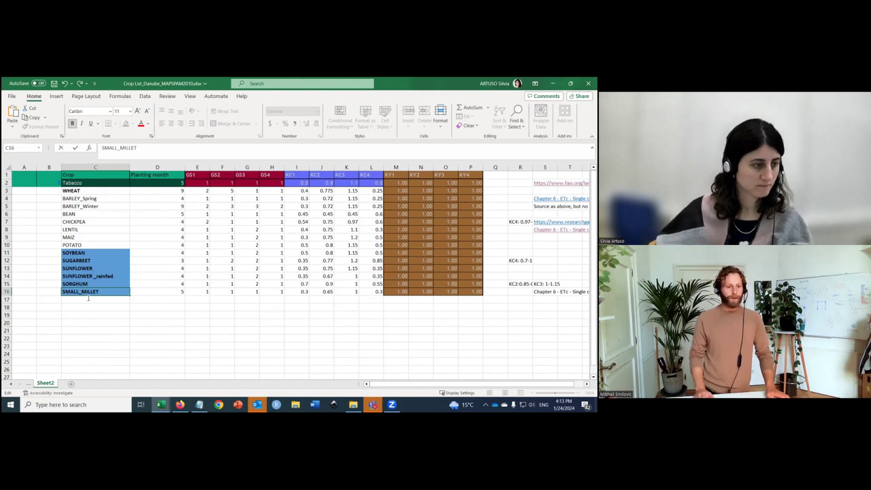
{"action": "left_click", "coordinate": [136, 309]}
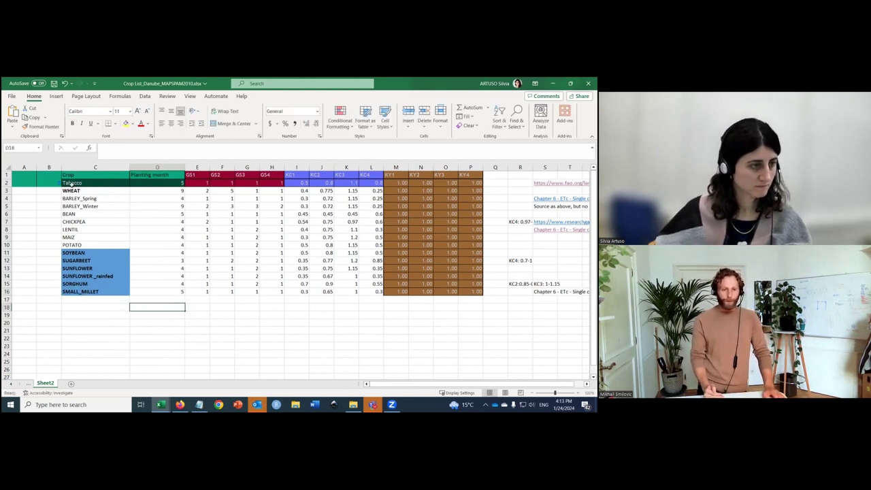
Step: Copy the crop names from Tabacco through SMALL_MILLET and switch to settings_CWatM_template_5min.ini in Notepad
{"action": "left_click_drag", "start_coordinate": [83, 185], "coordinate": [95, 290]}
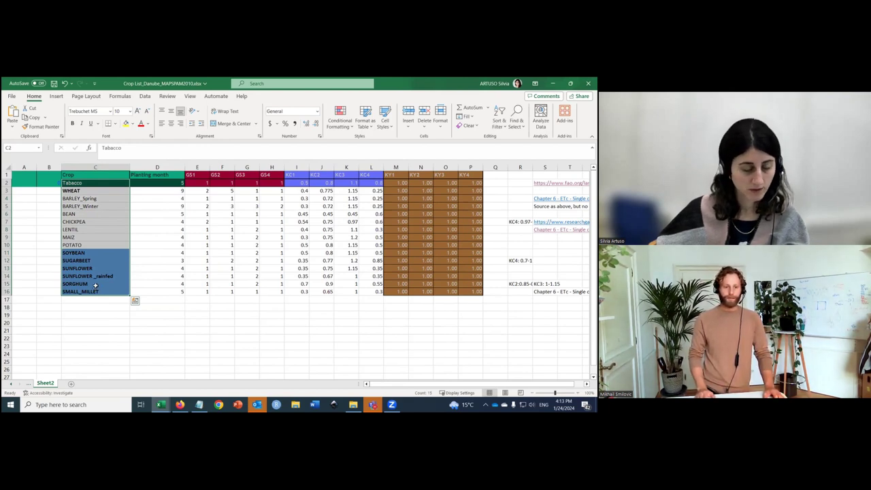
{"action": "key", "text": "ctrl+c"}
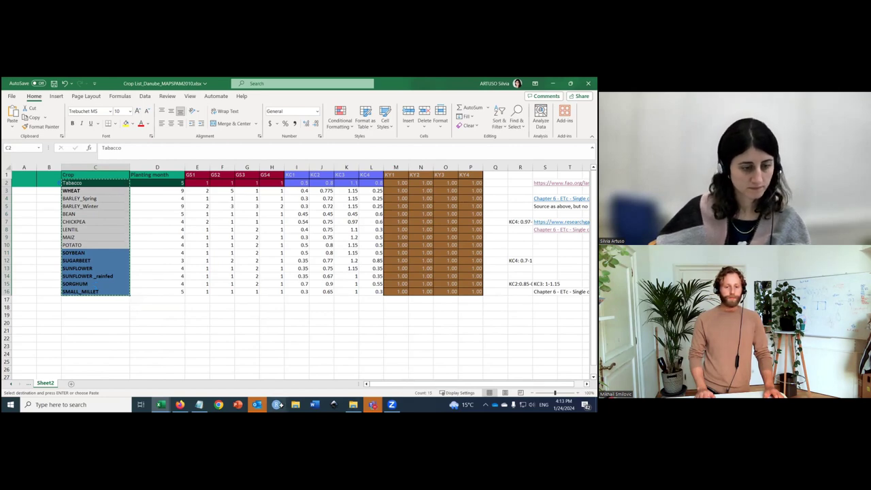
{"action": "left_click", "coordinate": [199, 404]}
{"action": "left_click", "coordinate": [290, 329]}
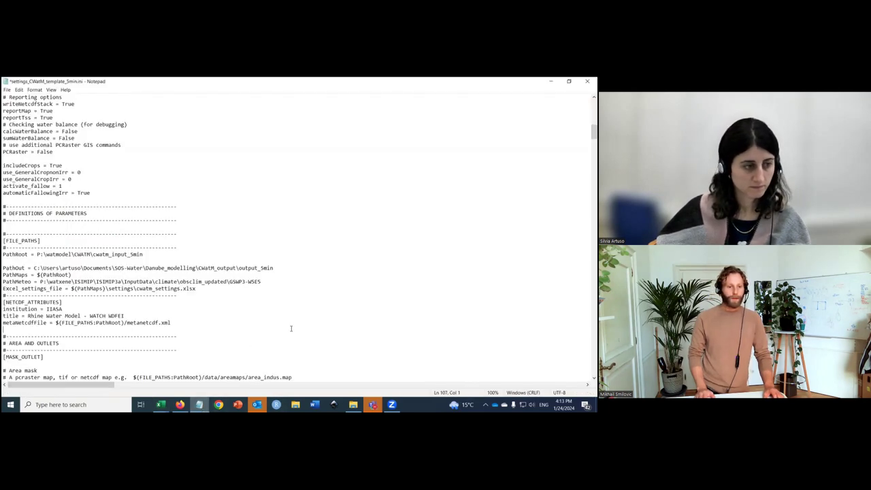
Step: Search the settings file for "land" and go to the [LANDCOVER] section
{"action": "scroll", "coordinate": [290, 329], "scroll_direction": "down", "scroll_amount": 2}
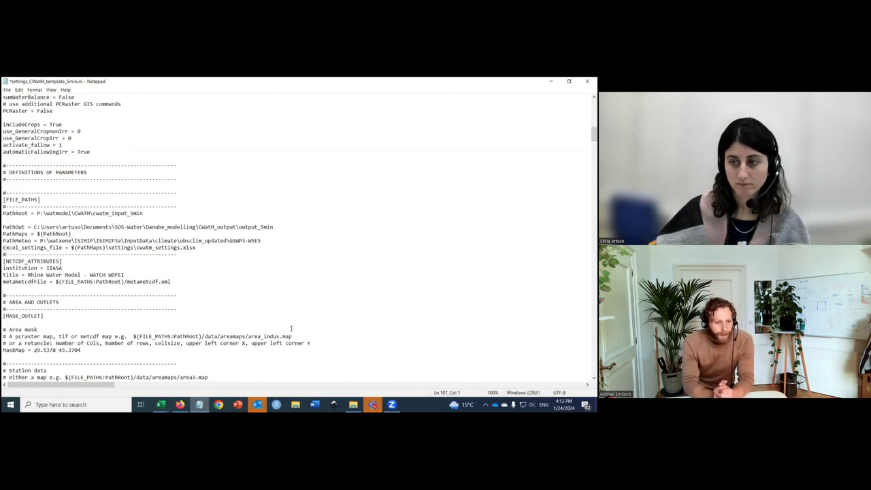
{"action": "scroll", "coordinate": [290, 329], "scroll_direction": "down", "scroll_amount": 1}
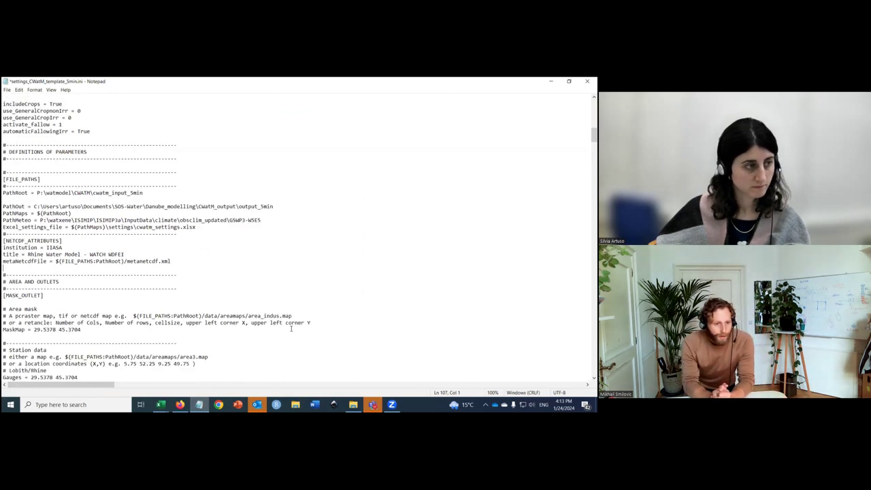
{"action": "scroll", "coordinate": [290, 329], "scroll_direction": "down", "scroll_amount": 1}
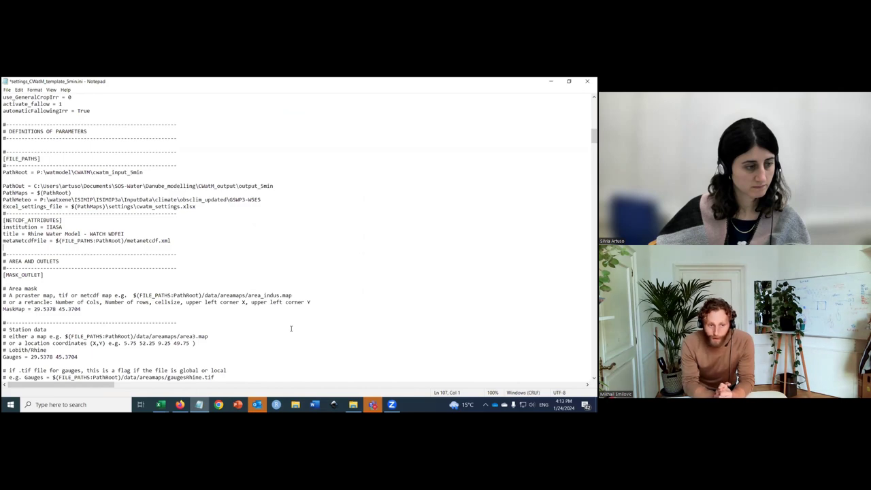
{"action": "scroll", "coordinate": [291, 328], "scroll_direction": "down", "scroll_amount": 6}
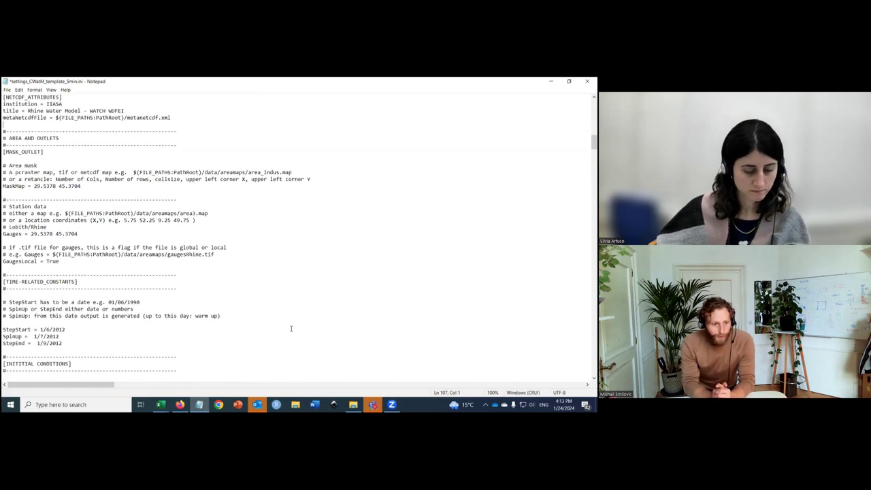
{"action": "key", "text": "ctrl+f"}
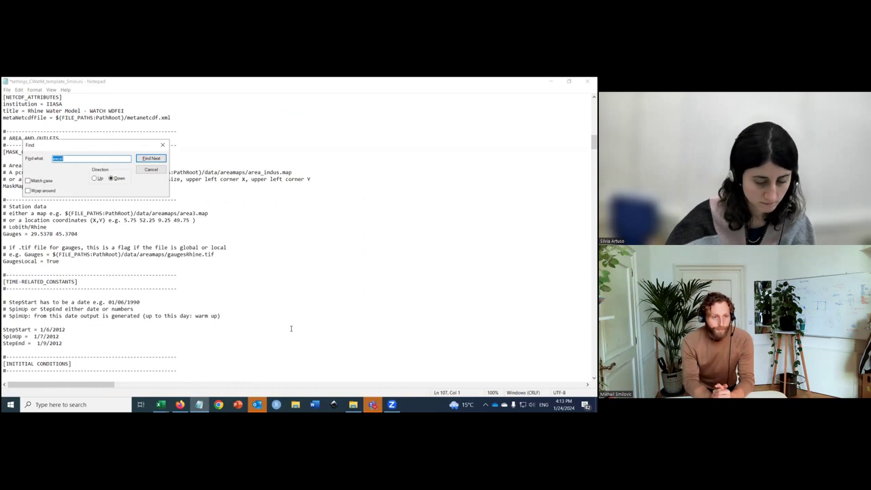
{"action": "type", "text": "land"}
{"action": "key", "text": "Return"}
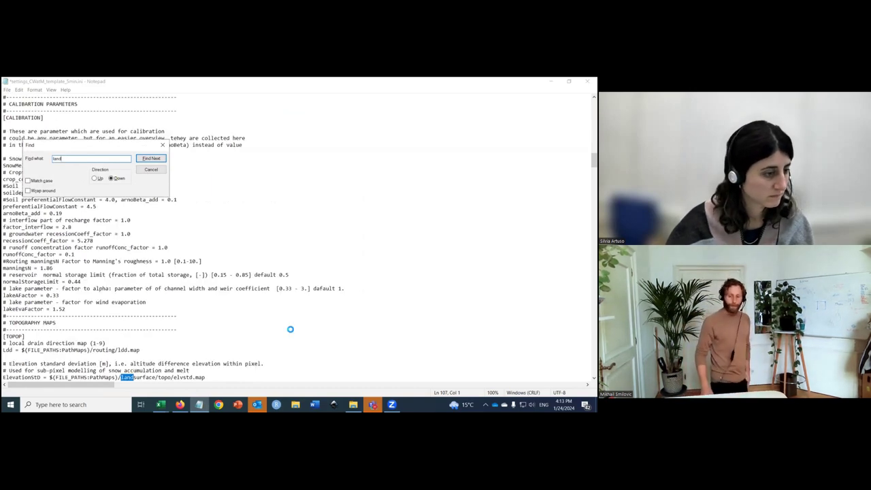
{"action": "key", "text": "Return"}
{"action": "key", "text": "Return"}
{"action": "key", "text": "Return"}
{"action": "key", "text": "Return"}
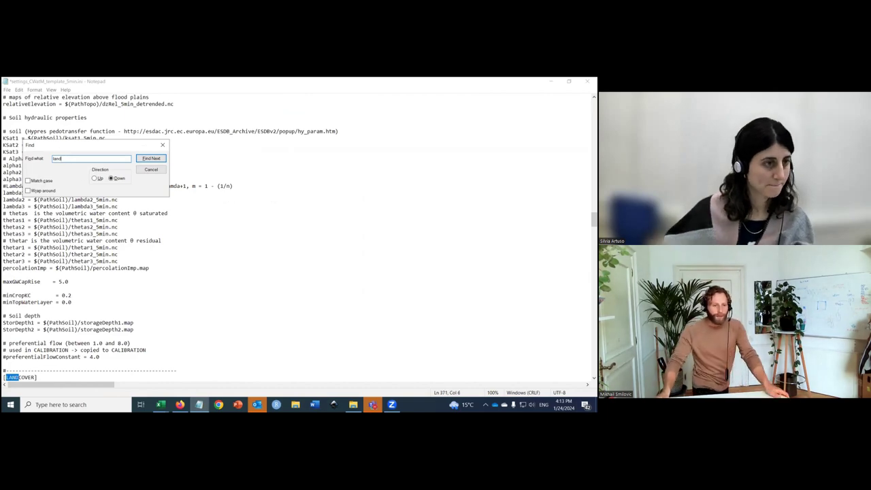
{"action": "left_click", "coordinate": [163, 145]}
{"action": "scroll", "coordinate": [204, 327], "scroll_direction": "down", "scroll_amount": 5}
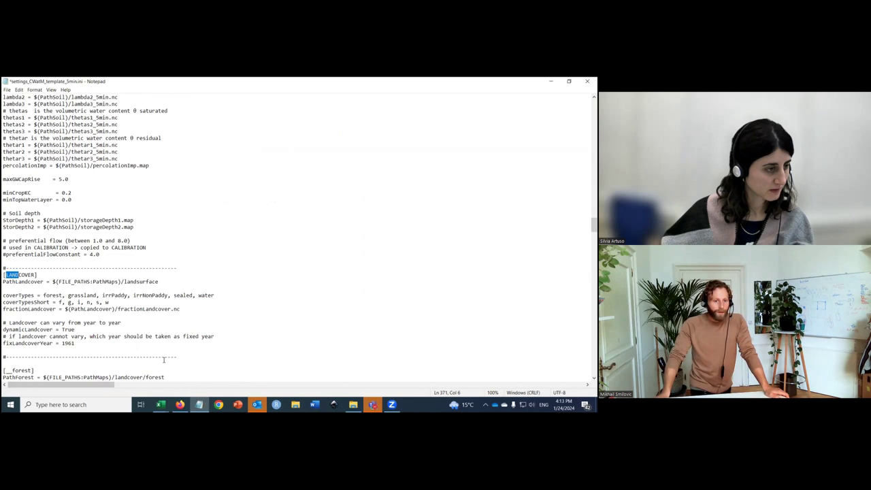
Step: Paste the copied crop names below the fixLandcoverYear = 1961 line, separated from it by a blank line
{"action": "left_click", "coordinate": [95, 351]}
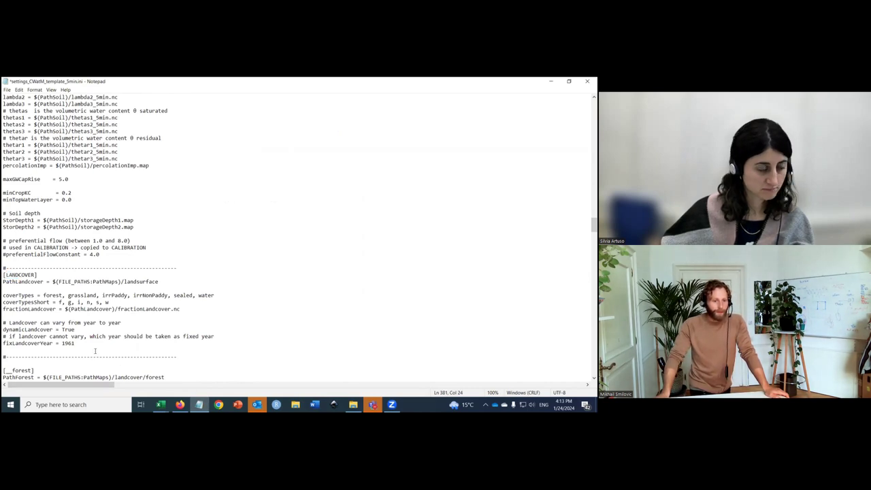
{"action": "key", "text": "Return"}
{"action": "key", "text": "Return"}
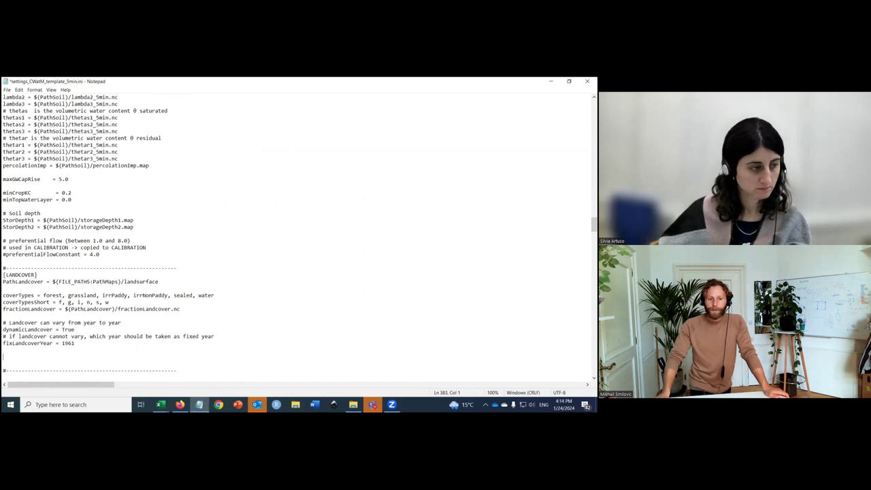
{"action": "key", "text": "ctrl+v"}
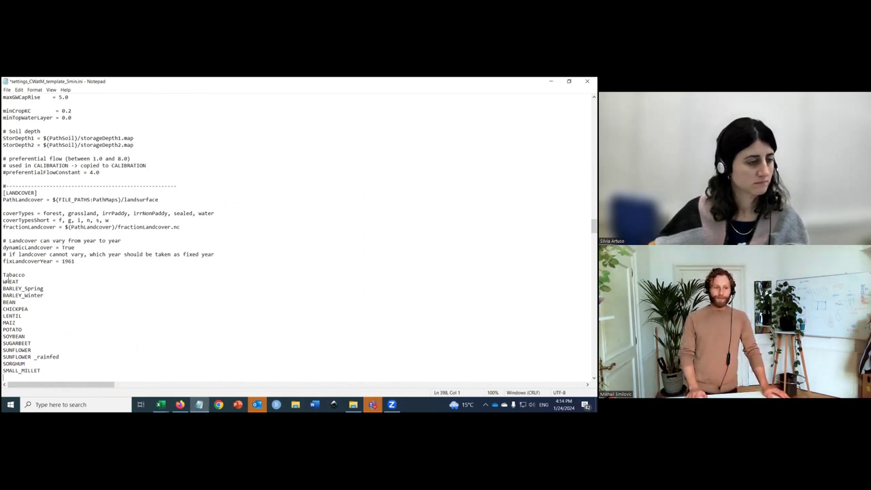
Step: Correct the first pasted crop name from Tabacco to TOBACCO in capitals
{"action": "left_click_drag", "start_coordinate": [5, 275], "coordinate": [10, 275]}
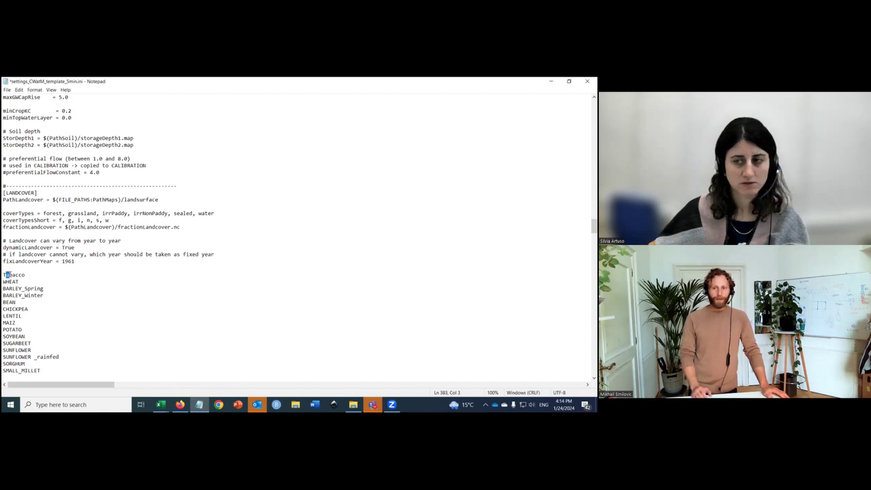
{"action": "left_click_drag", "start_coordinate": [5, 275], "coordinate": [25, 276]}
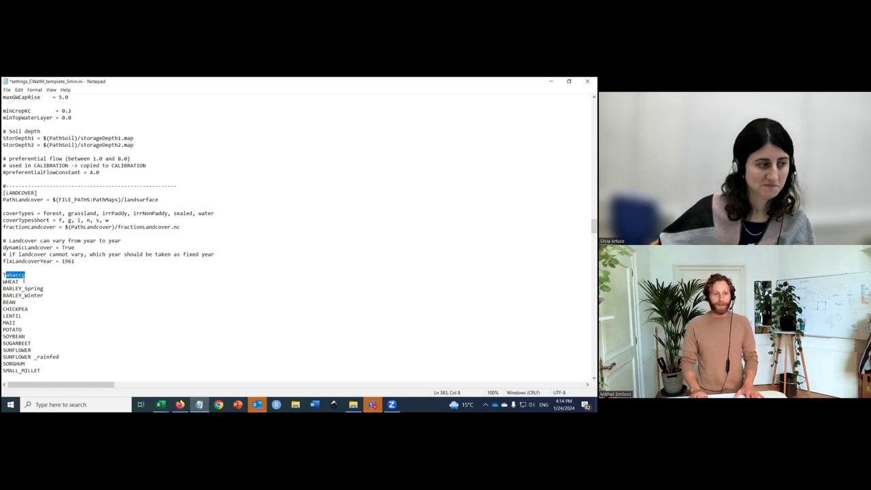
{"action": "type", "text": "OB"}
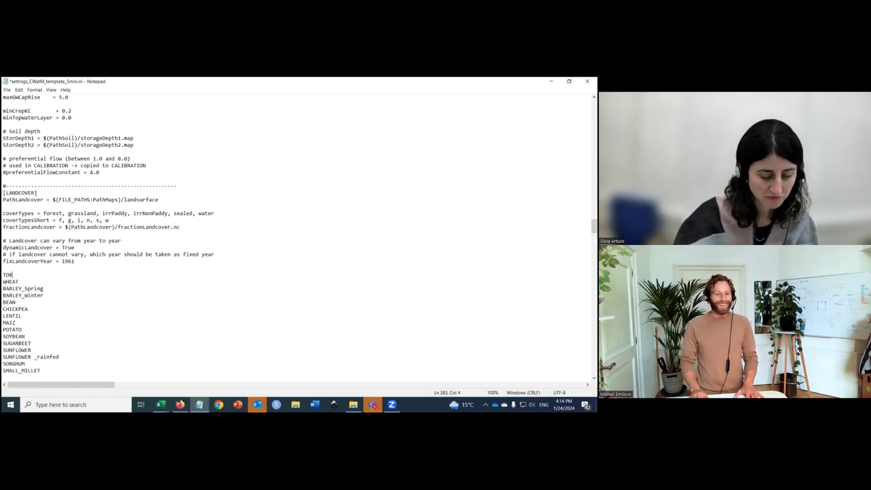
{"action": "type", "text": "ACCO"}
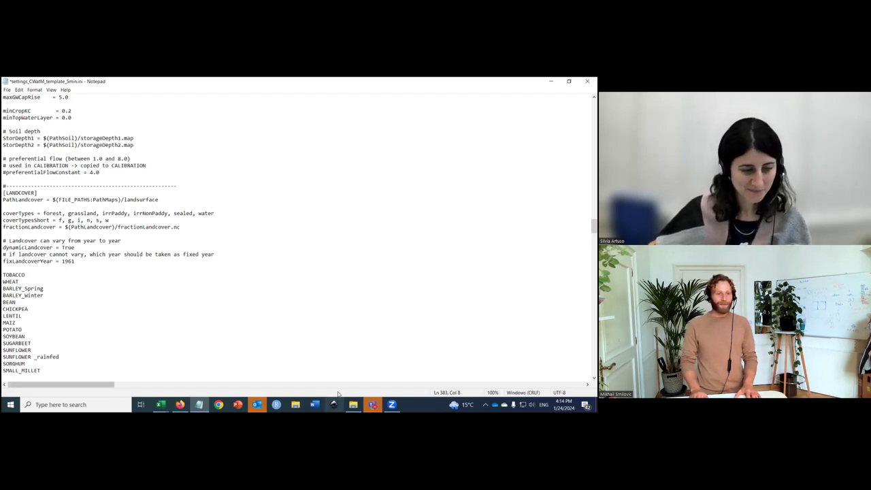
Step: Duplicate the crop list from TOBACCO to SMALL_MILLET directly below the first list, before the [__forest] section
{"action": "mouse_move", "coordinate": [166, 407]}
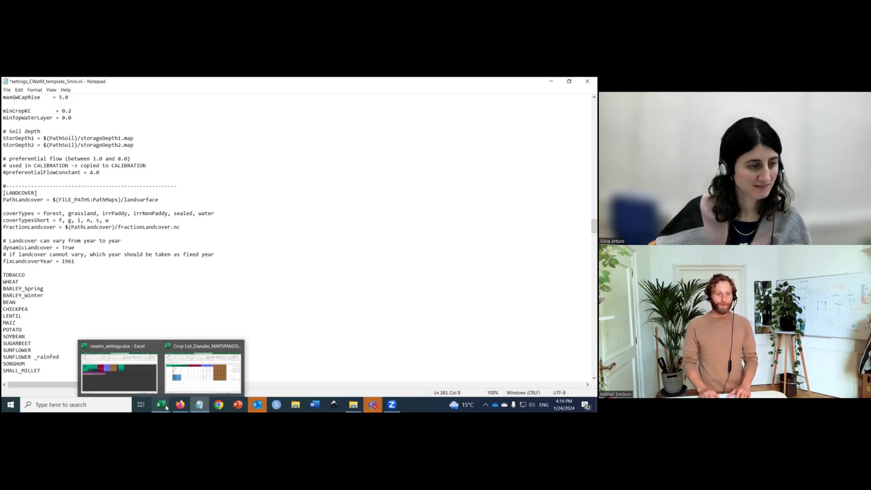
{"action": "left_click", "coordinate": [48, 262]}
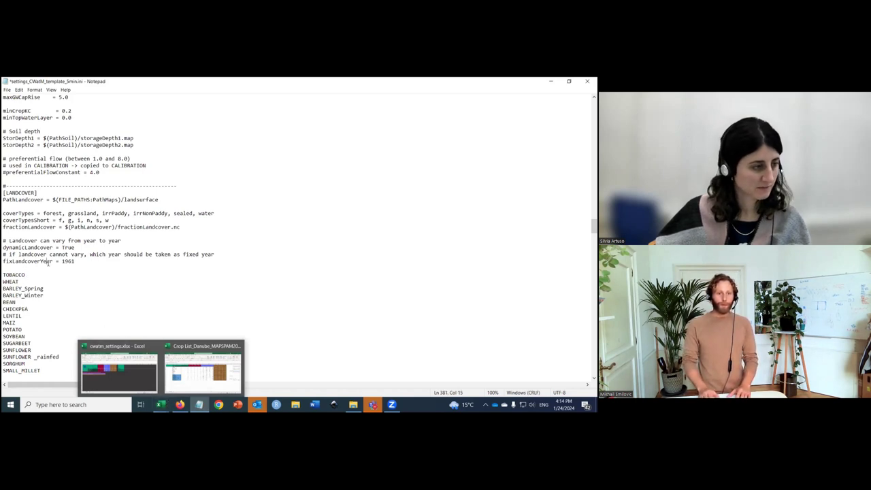
{"action": "left_click_drag", "start_coordinate": [3, 275], "coordinate": [45, 370]}
{"action": "key", "text": "ctrl+c"}
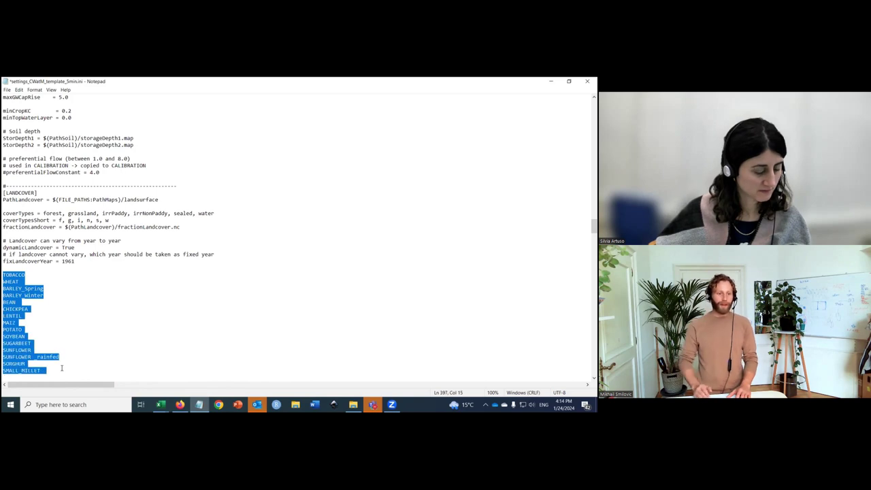
{"action": "scroll", "coordinate": [41, 293], "scroll_direction": "down", "scroll_amount": 5}
{"action": "left_click", "coordinate": [17, 278]}
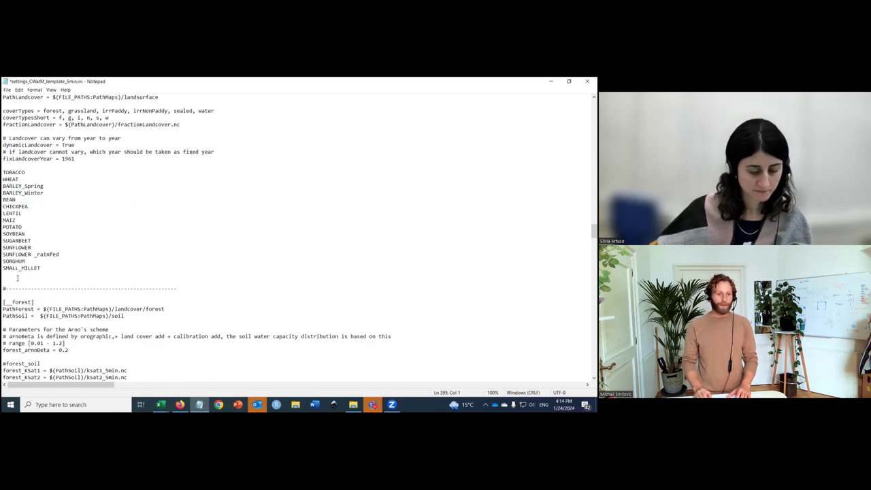
{"action": "key", "text": "ctrl+v"}
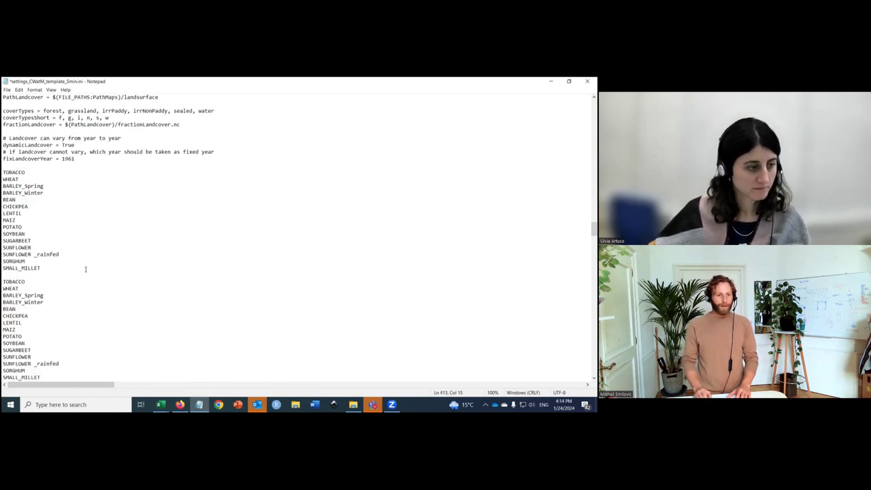
Step: Remove the space before the underscore in both lists so the rainfed sunflower entries read SUNFLOWER_rainfed
{"action": "left_click", "coordinate": [34, 363]}
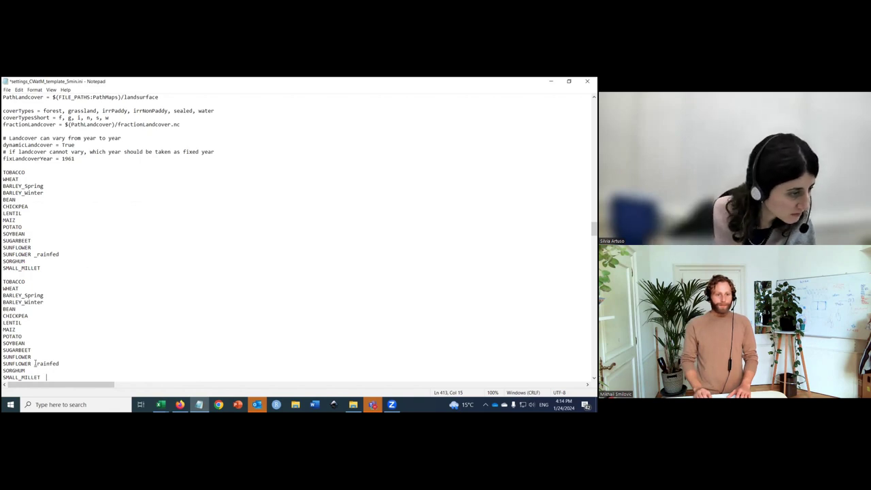
{"action": "key", "text": "BackSpace"}
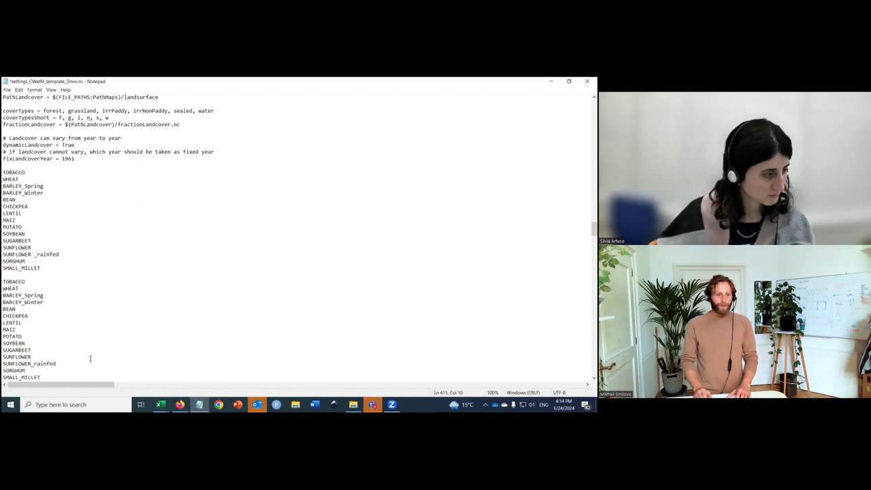
{"action": "scroll", "coordinate": [51, 323], "scroll_direction": "down", "scroll_amount": 1}
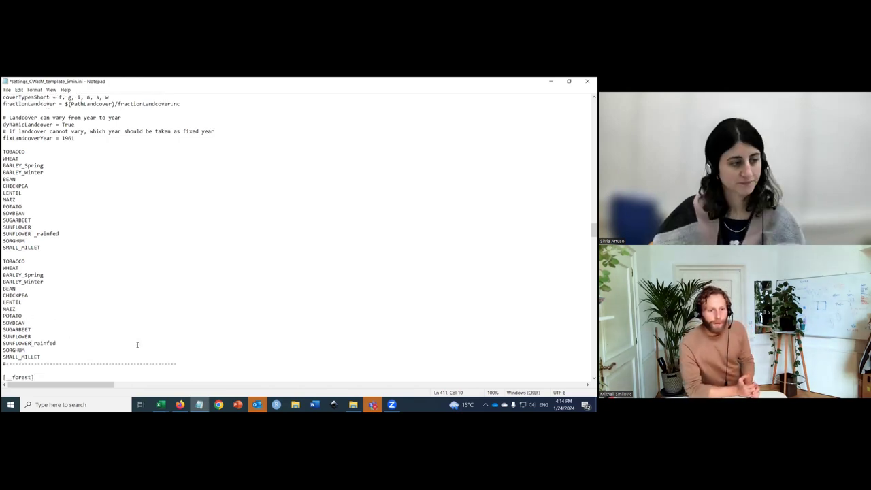
{"action": "scroll", "coordinate": [137, 345], "scroll_direction": "up", "scroll_amount": 1}
{"action": "left_click", "coordinate": [31, 255]}
{"action": "left_click", "coordinate": [33, 259]}
{"action": "left_click", "coordinate": [33, 255]}
{"action": "key", "text": "BackSpace"}
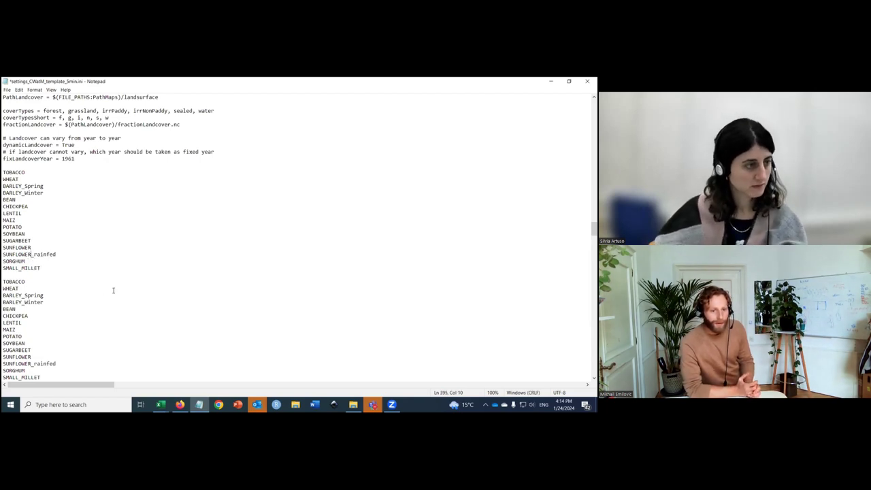
Step: Switch to the Crop List_Danube_MAPSPAM2010 workbook in Excel and rename the Tabacco crop as TOBACCO
{"action": "left_click", "coordinate": [161, 405]}
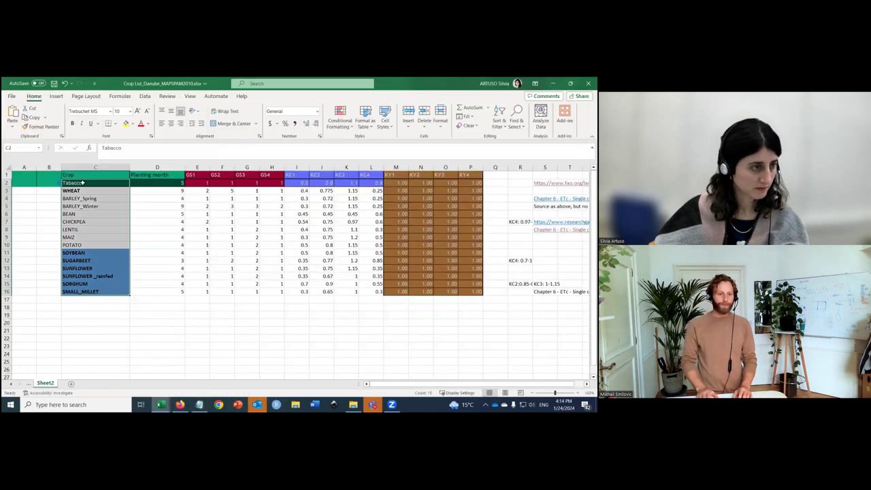
{"action": "double_click", "coordinate": [82, 183]}
{"action": "left_click_drag", "start_coordinate": [66, 182], "coordinate": [102, 182]}
{"action": "type", "text": "TOBACC"}
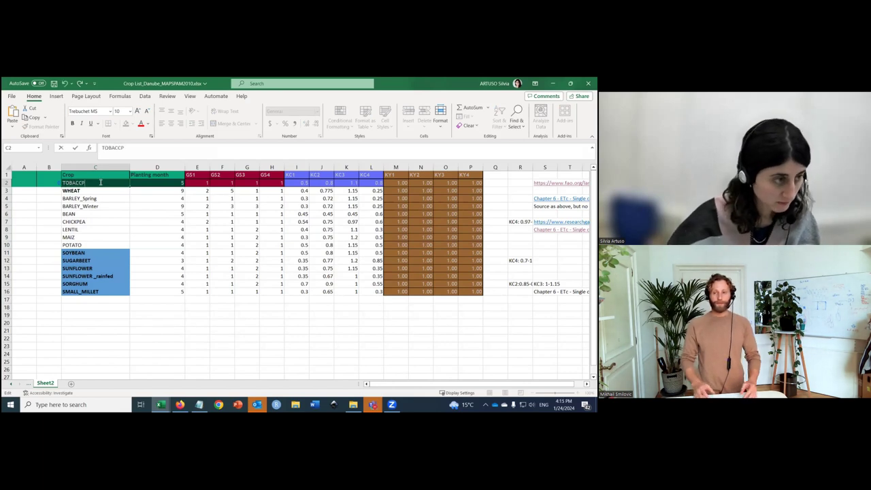
{"action": "type", "text": "O"}
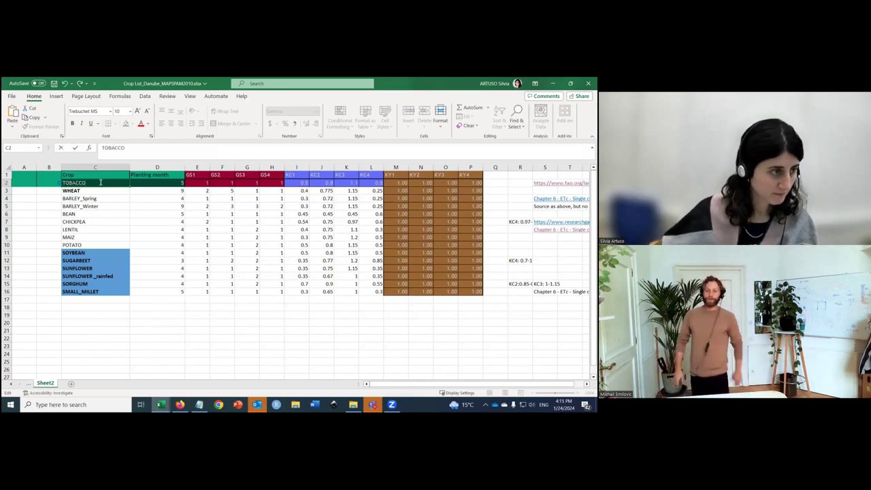
Step: Remove the space before the underscore in the rainfed sunflower crop name so it reads SUNFLOWER_rainfed
{"action": "left_click", "coordinate": [102, 276]}
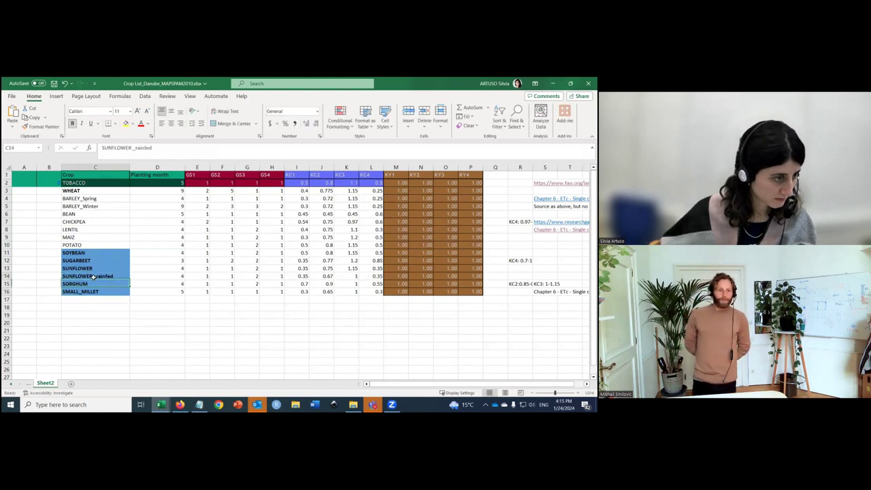
{"action": "key", "text": "BackSpace"}
{"action": "left_click", "coordinate": [126, 315]}
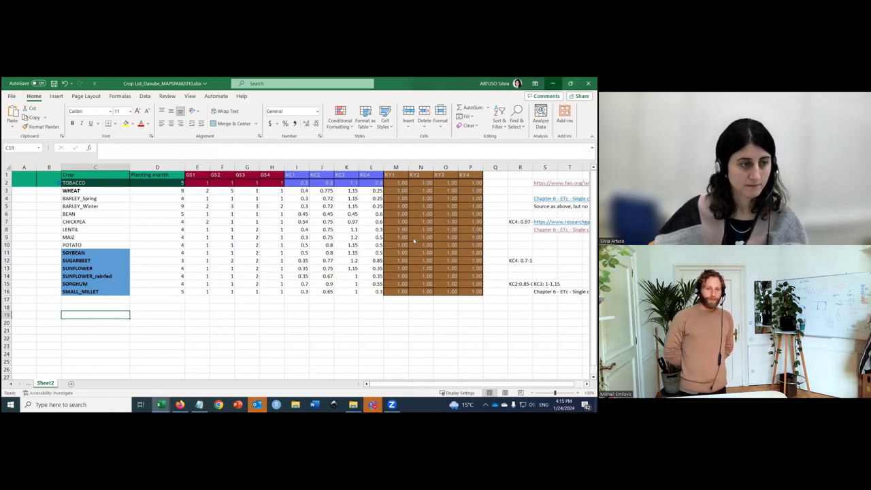
Step: Switch to the settings file in Notepad and append _Irr to TOBACCO in the first crop list
{"action": "left_click", "coordinate": [161, 404]}
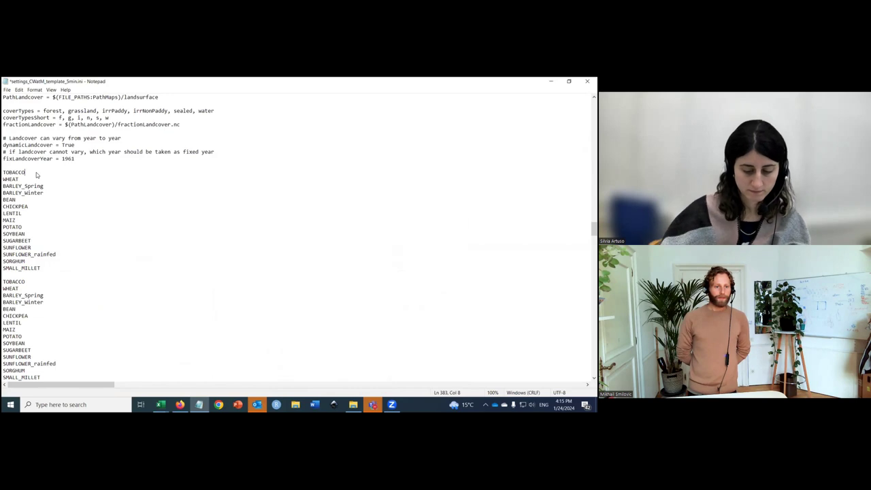
{"action": "type", "text": "I"}
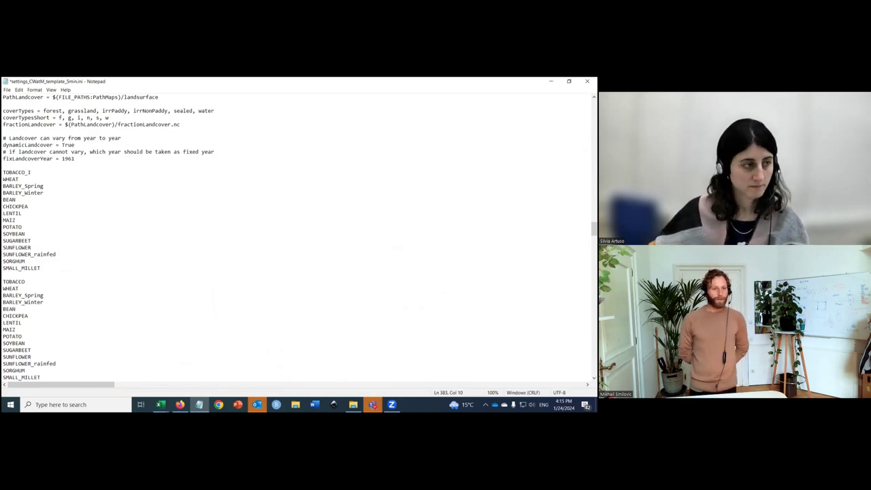
{"action": "type", "text": "rr"}
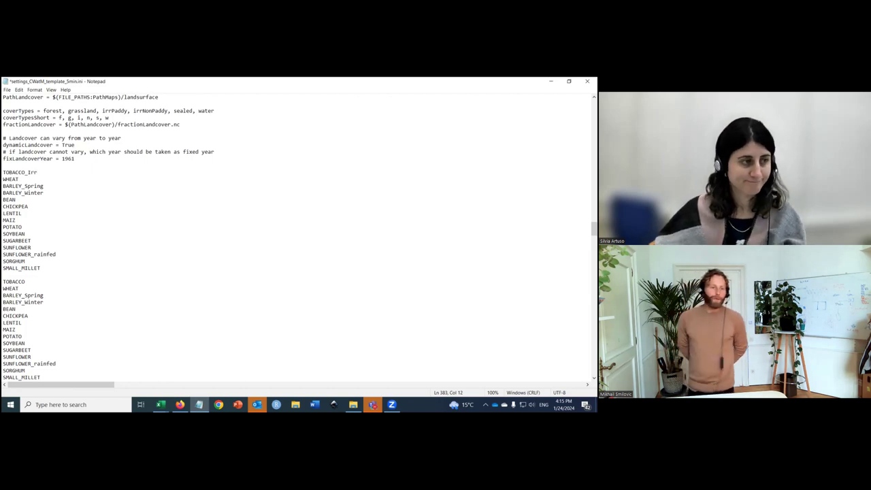
Step: Copy the _Irr suffix onto every remaining crop in the first list, from WHEAT through SMALL_MILLET
{"action": "left_click_drag", "start_coordinate": [32, 173], "coordinate": [38, 173]}
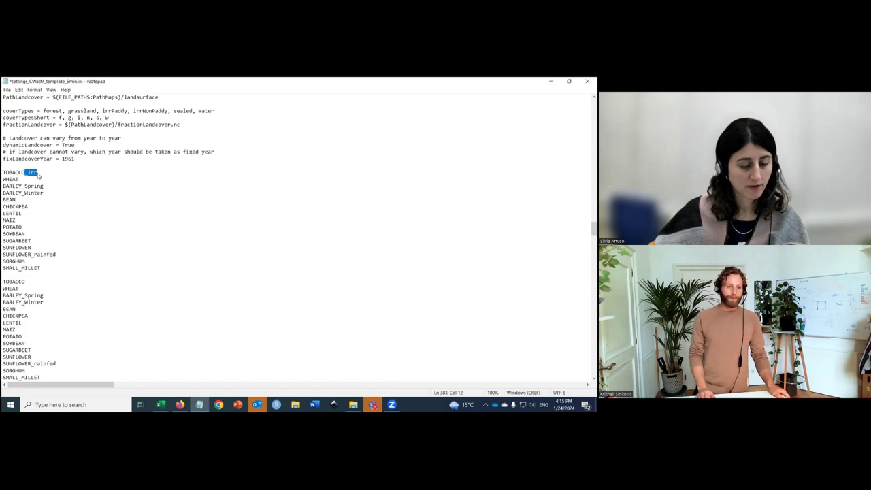
{"action": "key", "text": "ctrl+c"}
{"action": "left_click", "coordinate": [19, 179]}
{"action": "key", "text": "ctrl+v"}
{"action": "left_click", "coordinate": [44, 186]}
{"action": "key", "text": "ctrl+v"}
{"action": "left_click", "coordinate": [45, 193]}
{"action": "key", "text": "ctrl+v"}
{"action": "left_click", "coordinate": [26, 201]}
{"action": "key", "text": "BackSpace"}
{"action": "key", "text": "BackSpace"}
{"action": "key", "text": "ctrl+v"}
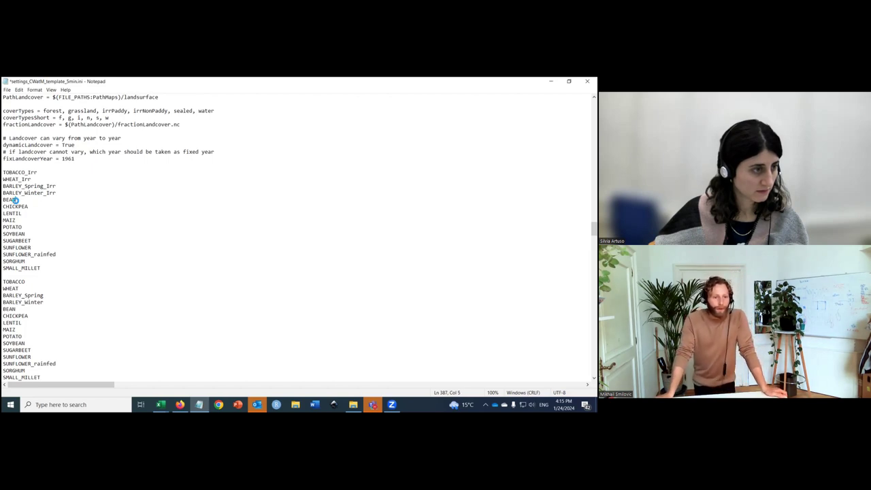
{"action": "left_click", "coordinate": [29, 207]}
{"action": "key", "text": "ctrl+v"}
{"action": "left_click", "coordinate": [22, 214]}
{"action": "key", "text": "ctrl+v"}
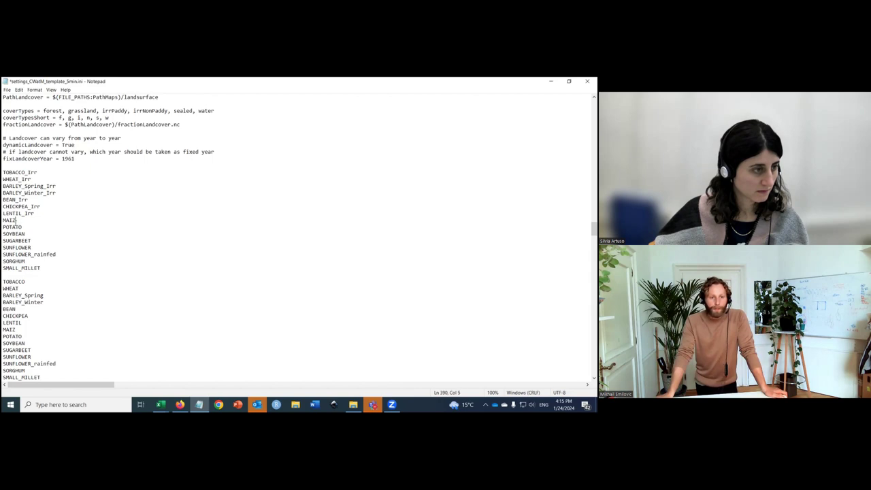
{"action": "key", "text": "ctrl+v"}
{"action": "left_click", "coordinate": [22, 228]}
{"action": "key", "text": "ctrl+v"}
{"action": "left_click", "coordinate": [26, 234]}
{"action": "key", "text": "ctrl+v"}
{"action": "left_click", "coordinate": [31, 241]}
{"action": "key", "text": "ctrl+v"}
{"action": "key", "text": "ctrl+v"}
{"action": "left_click", "coordinate": [57, 255]}
{"action": "key", "text": "ctrl+v"}
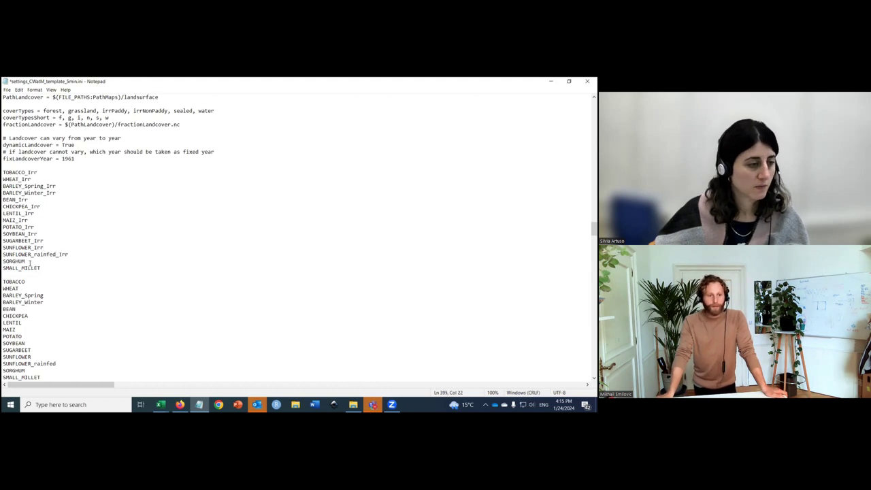
{"action": "key", "text": "ctrl+v"}
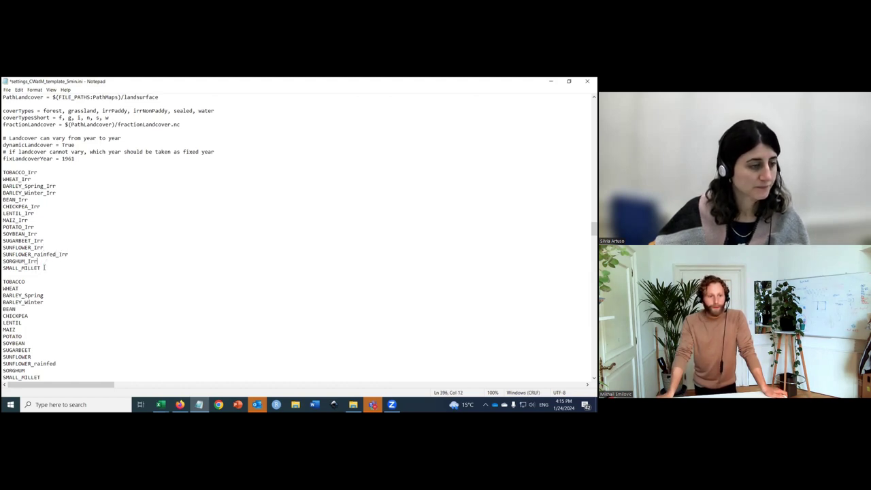
{"action": "key", "text": "ctrl+v"}
Step: Append the suffix _nonIrr to TOBACCO in the second crop list
{"action": "left_click", "coordinate": [26, 281]}
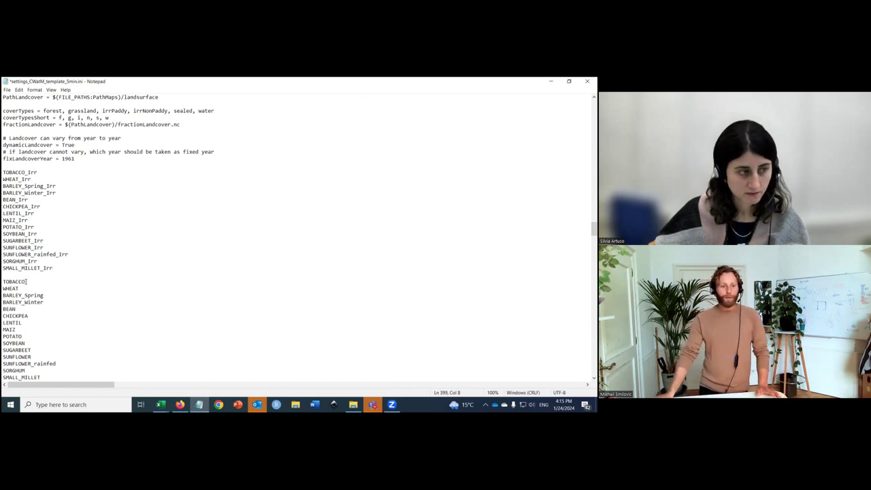
{"action": "key", "text": "ctrl+v"}
{"action": "left_click_drag", "start_coordinate": [26, 281], "coordinate": [37, 281]}
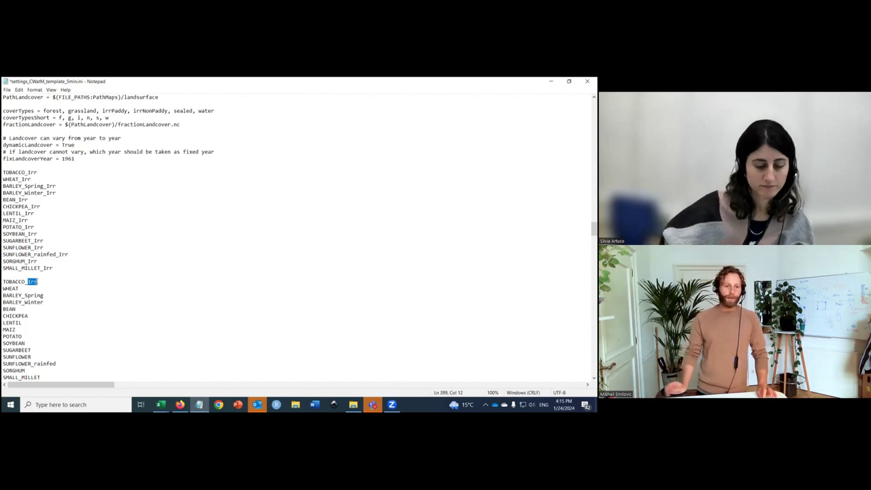
{"action": "type", "text": "_Ra"}
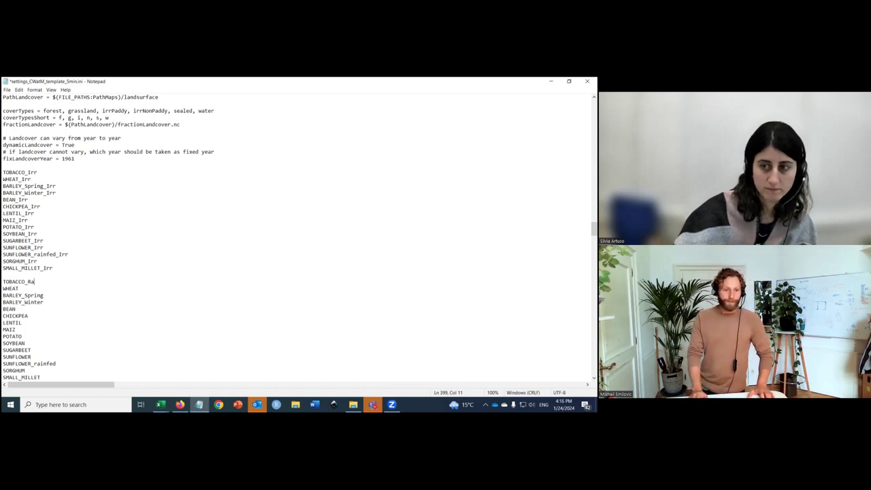
{"action": "key", "text": "BackSpace"}
{"action": "key", "text": "BackSpace"}
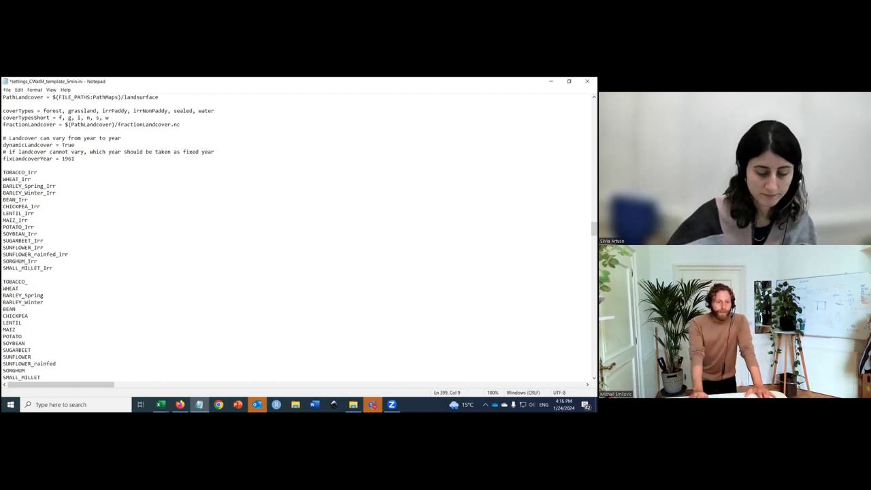
{"action": "type", "text": "N"}
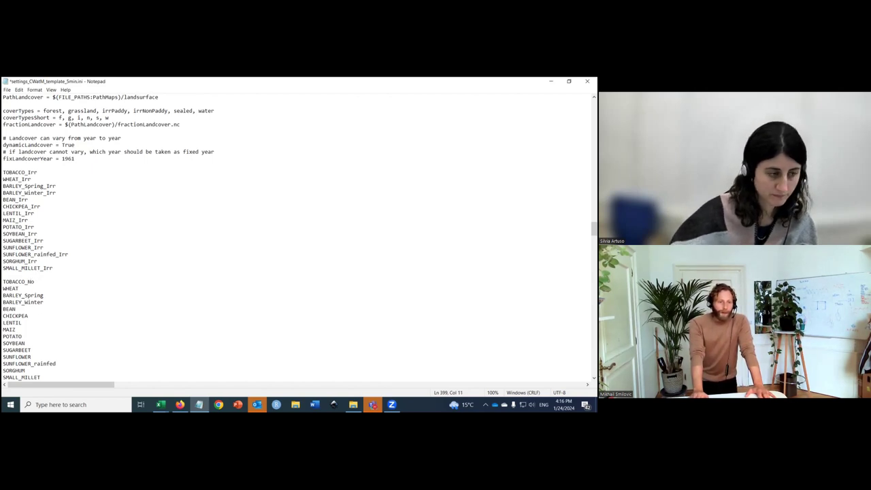
{"action": "key", "text": "BackSpace"}
{"action": "type", "text": "no"}
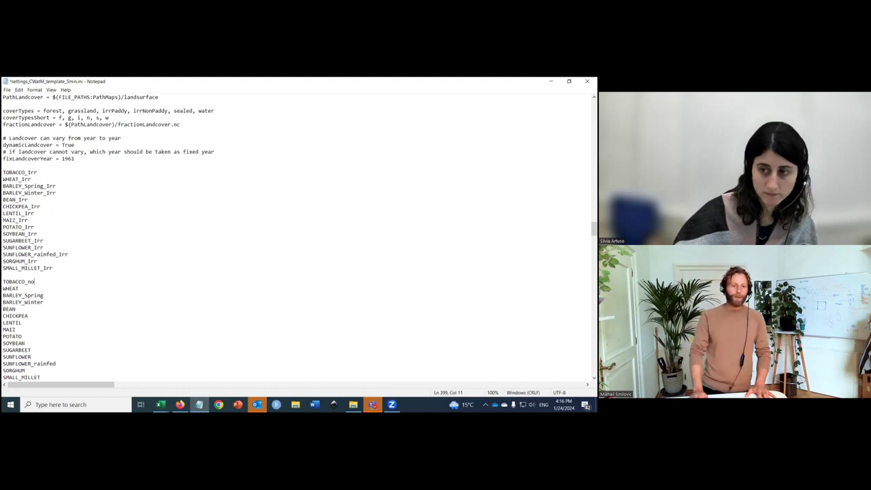
{"action": "type", "text": "nIrr"}
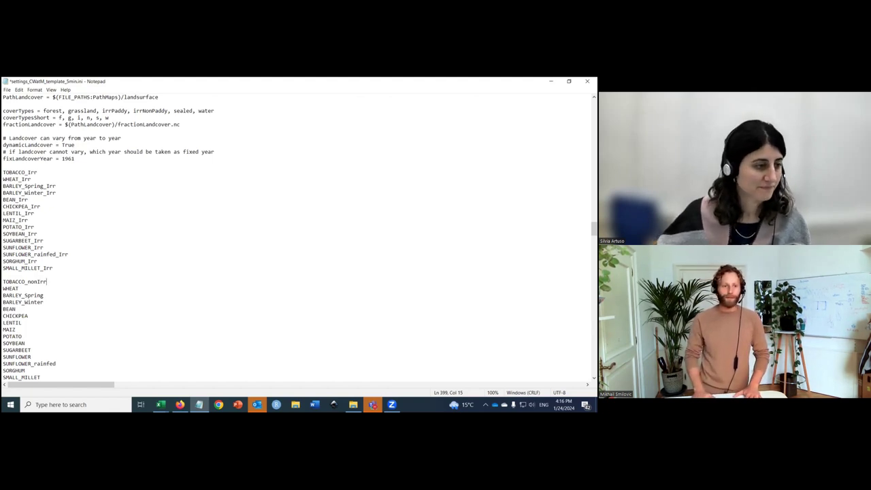
Step: Copy the _nonIrr suffix onto every remaining crop in the second list, from WHEAT through SMALL_MILLET
{"action": "left_click_drag", "start_coordinate": [26, 281], "coordinate": [46, 284]}
{"action": "left_click", "coordinate": [25, 288]}
{"action": "key", "text": "ctrl+v"}
{"action": "left_click", "coordinate": [43, 294]}
{"action": "key", "text": "ctrl+v"}
{"action": "left_click", "coordinate": [43, 301]}
{"action": "key", "text": "ctrl+v"}
{"action": "key", "text": "ctrl+v"}
{"action": "key", "text": "ctrl+v"}
{"action": "left_click", "coordinate": [21, 323]}
{"action": "key", "text": "ctrl+v"}
{"action": "left_click", "coordinate": [16, 329]}
{"action": "key", "text": "ctrl+v"}
{"action": "key", "text": "ctrl+v"}
{"action": "left_click", "coordinate": [25, 343]}
{"action": "key", "text": "ctrl+v"}
{"action": "left_click", "coordinate": [31, 350]}
{"action": "key", "text": "ctrl+v"}
{"action": "key", "text": "ctrl+v"}
{"action": "left_click", "coordinate": [56, 363]}
{"action": "key", "text": "ctrl+v"}
{"action": "left_click", "coordinate": [28, 370]}
{"action": "key", "text": "ctrl+v"}
{"action": "key", "text": "ctrl+v"}
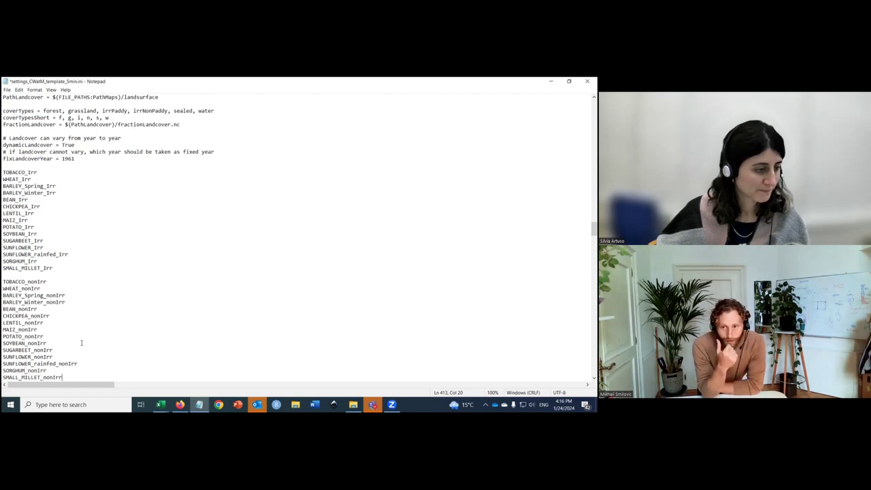
Step: Switch to the Crop List_Danube_MAPSPAM2010 workbook in Excel and compare the parameters of the two sunflower rows and the two barley rows
{"action": "scroll", "coordinate": [52, 338], "scroll_direction": "down", "scroll_amount": 3}
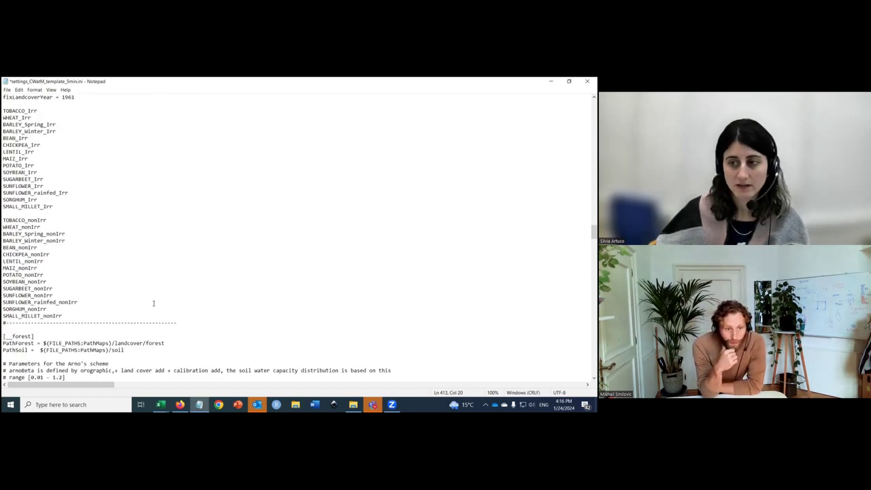
{"action": "left_click", "coordinate": [161, 404]}
{"action": "left_click", "coordinate": [179, 385]}
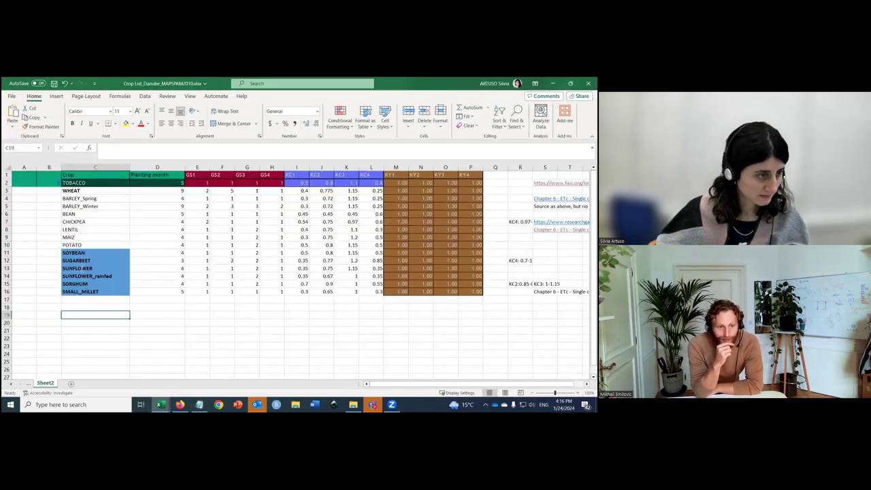
{"action": "left_click_drag", "start_coordinate": [82, 269], "coordinate": [382, 281]}
{"action": "left_click", "coordinate": [248, 307]}
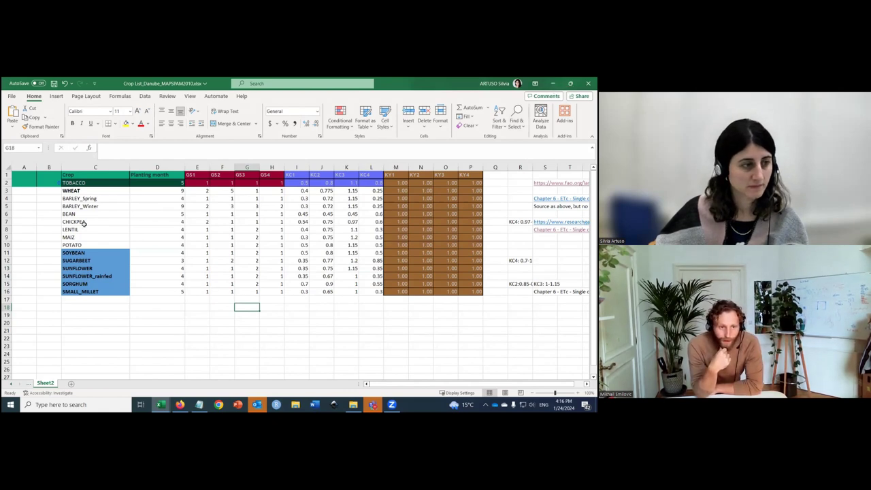
{"action": "left_click", "coordinate": [78, 197]}
{"action": "left_click_drag", "start_coordinate": [78, 197], "coordinate": [472, 205]}
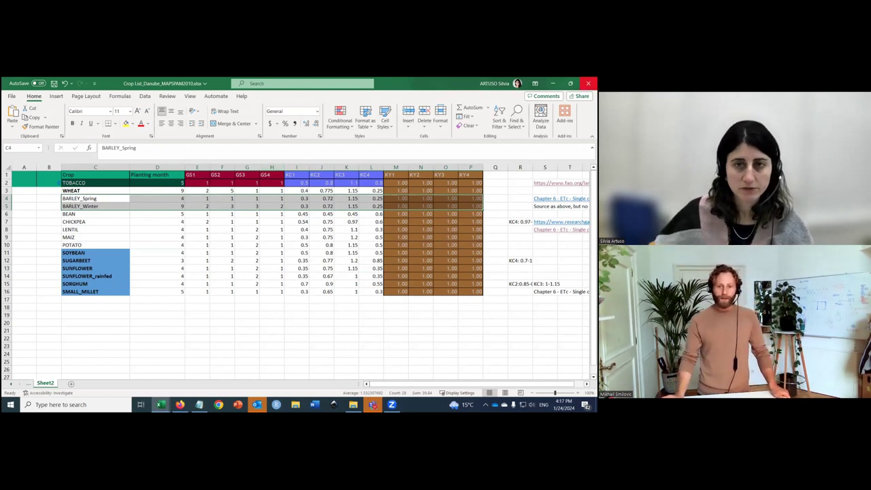
{"action": "left_click", "coordinate": [449, 252]}
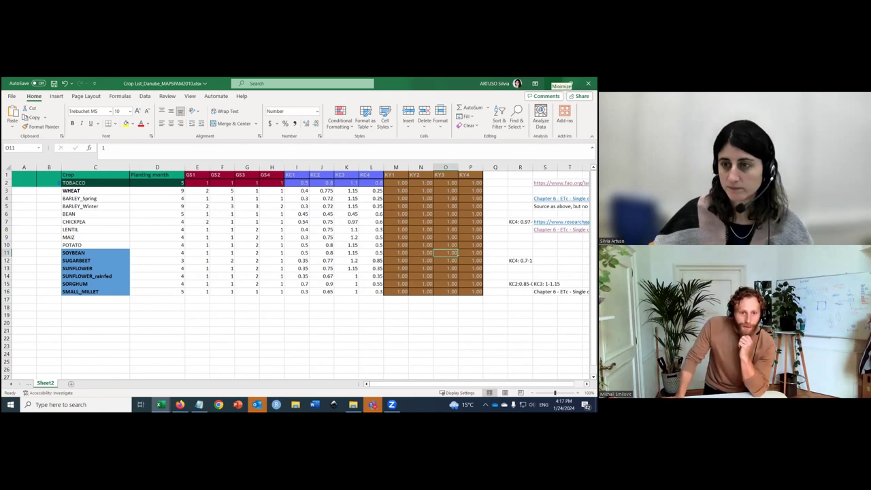
Step: Return to the settings file in Notepad, add a blank line after SMALL_MILLET_nonIrr, and add an equals sign after TOBACCO_Irr
{"action": "left_click", "coordinate": [552, 83]}
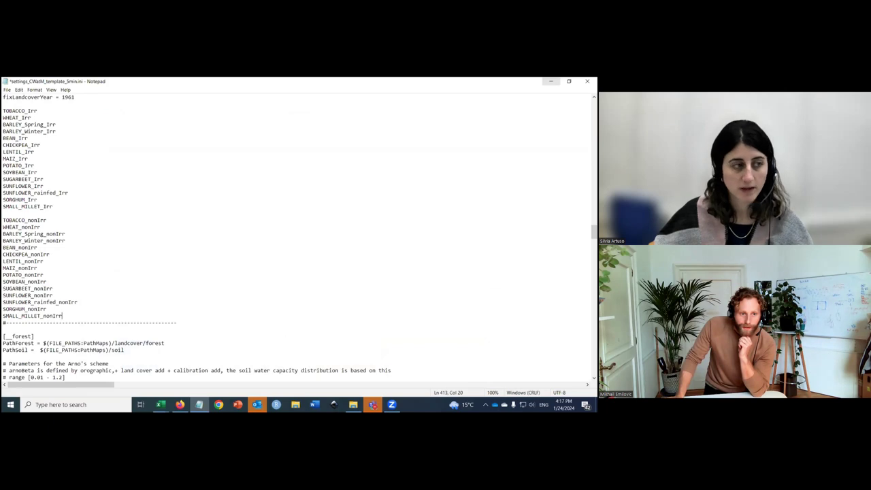
{"action": "key", "text": "Return"}
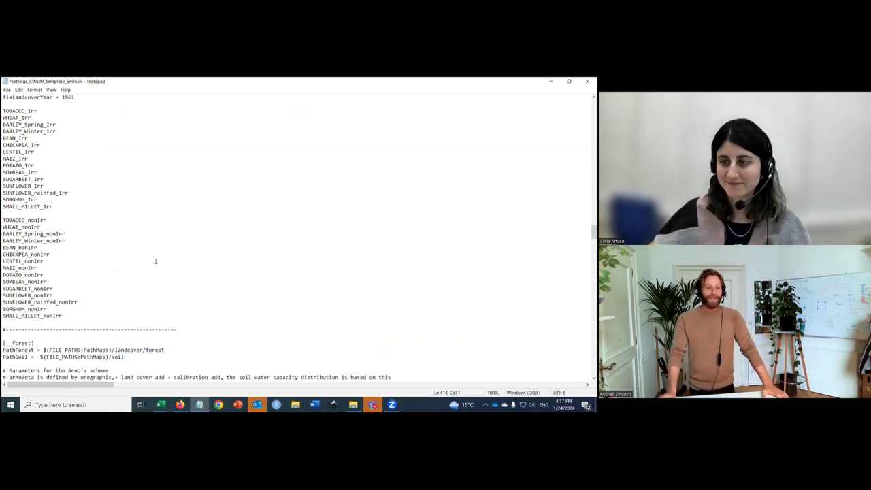
{"action": "left_click", "coordinate": [41, 107]}
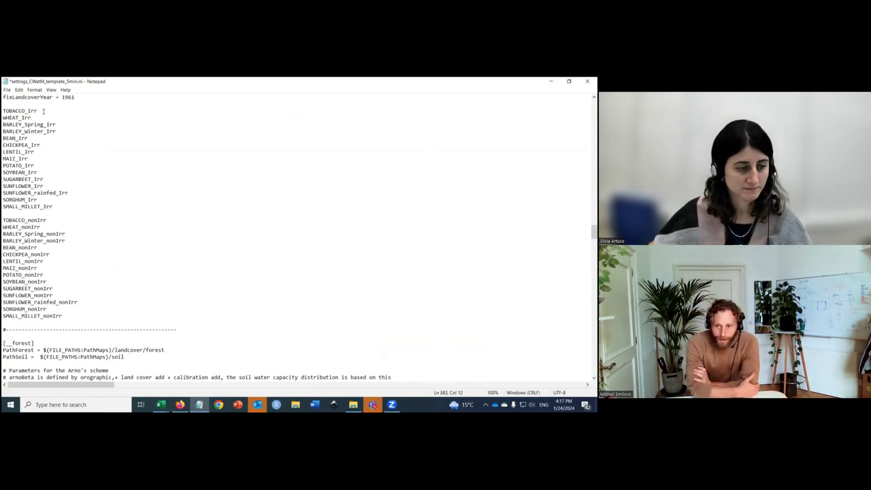
{"action": "mouse_move", "coordinate": [361, 406]}
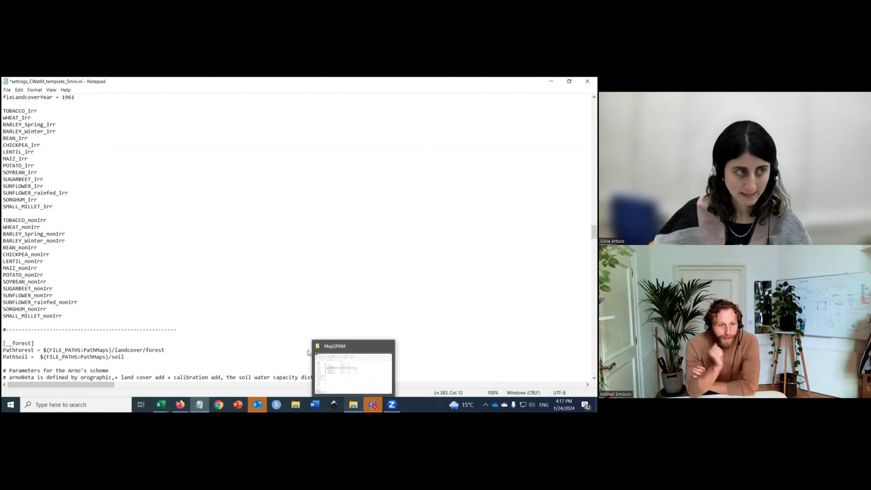
{"action": "left_click", "coordinate": [136, 213]}
{"action": "scroll", "coordinate": [137, 210], "scroll_direction": "up", "scroll_amount": 2}
{"action": "double_click", "coordinate": [57, 136]}
{"action": "left_click", "coordinate": [42, 153]}
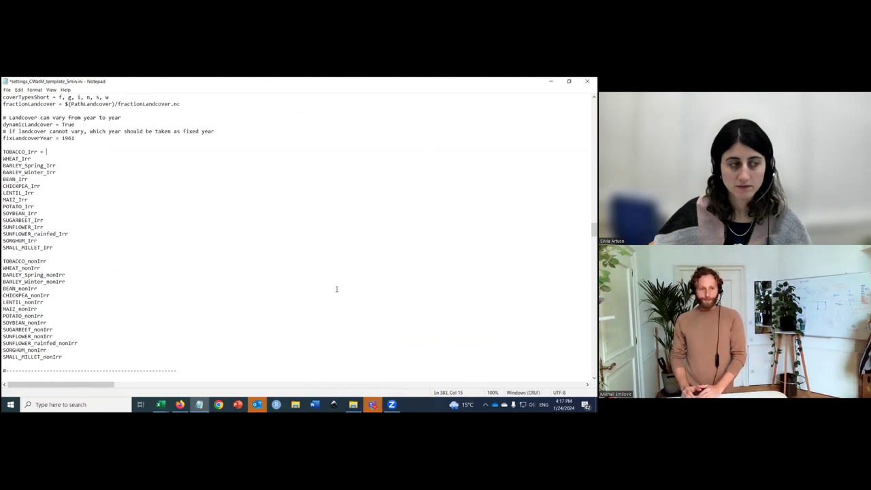
Step: Switch to File Explorer, open the Irrigated_shapefiles folder inside MapSPAM, and find spam2010_Irrigated_TOBACC.tif
{"action": "left_click", "coordinate": [353, 404]}
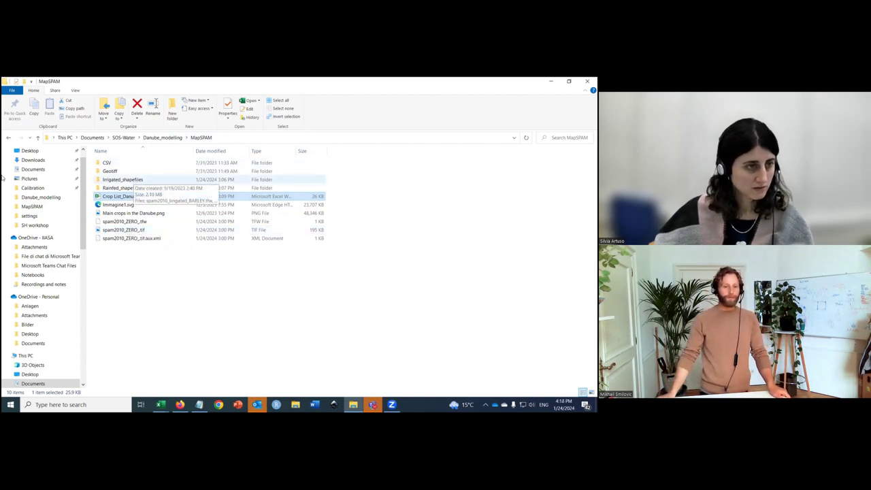
{"action": "double_click", "coordinate": [127, 180]}
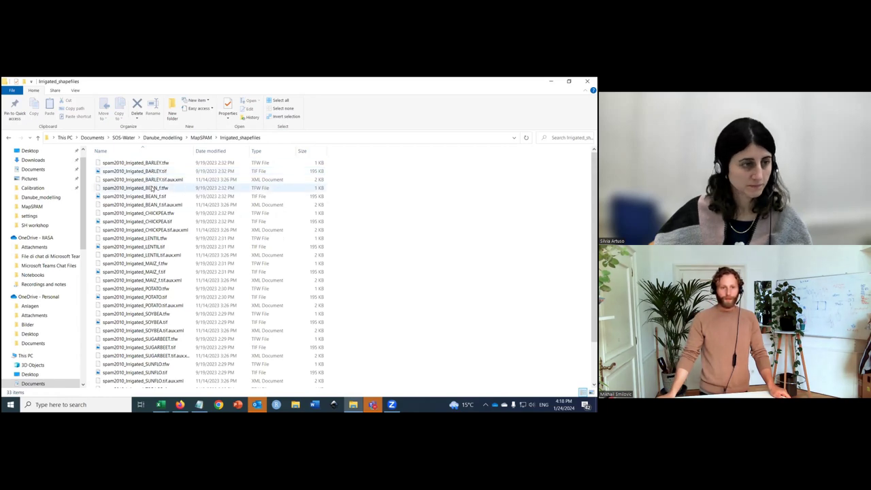
{"action": "left_click_drag", "start_coordinate": [135, 81], "coordinate": [232, 82]}
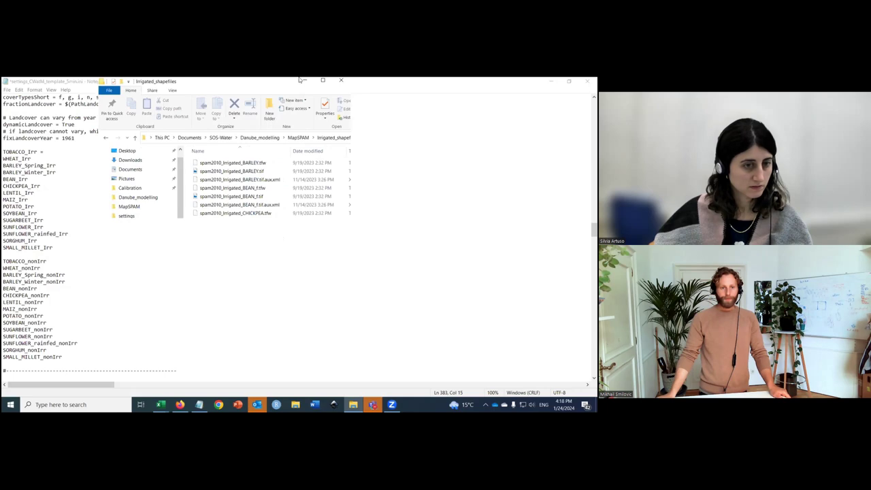
{"action": "left_click", "coordinate": [322, 81]}
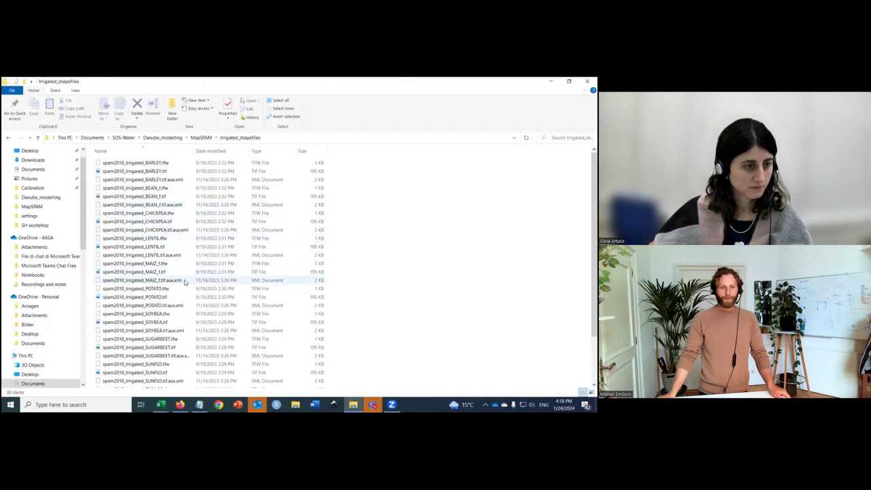
{"action": "scroll", "coordinate": [185, 279], "scroll_direction": "down", "scroll_amount": 1}
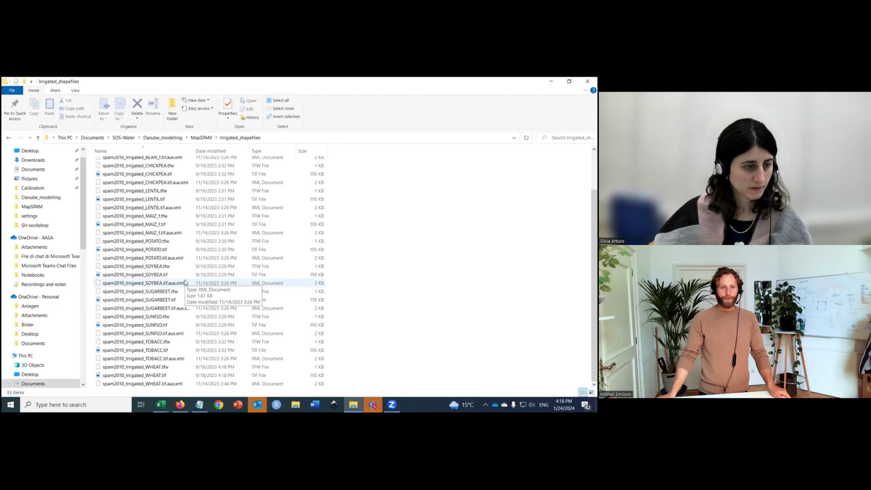
{"action": "left_click", "coordinate": [169, 351]}
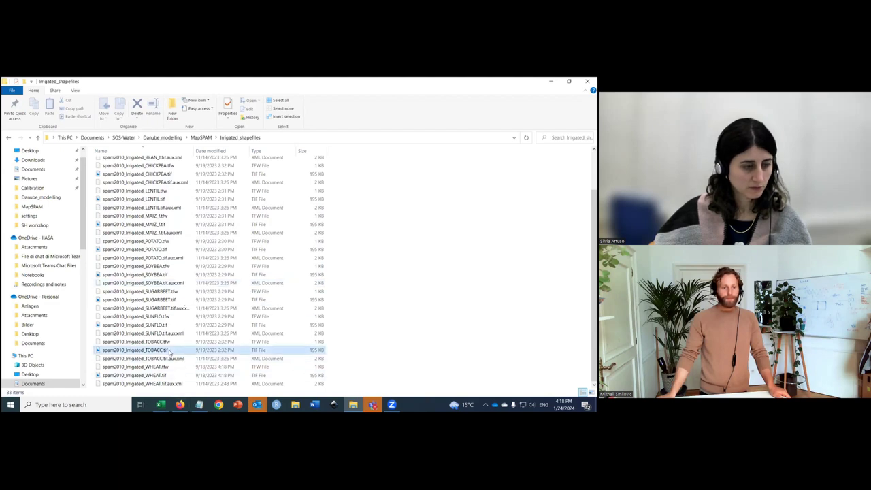
{"action": "left_click", "coordinate": [169, 350]}
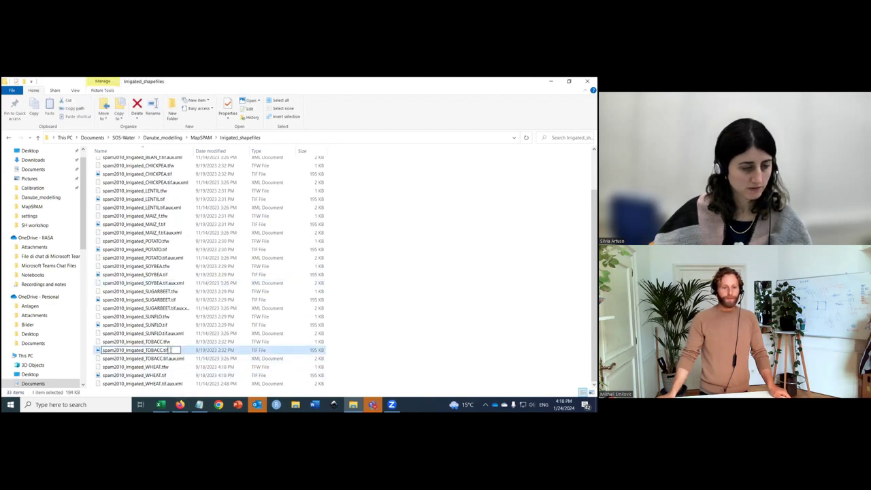
Step: Copy the full path of the Irrigated_shapefiles folder and paste it as the TOBACCO_Irr value in the Notepad settings file
{"action": "left_click", "coordinate": [287, 138]}
{"action": "key", "text": "ctrl+c"}
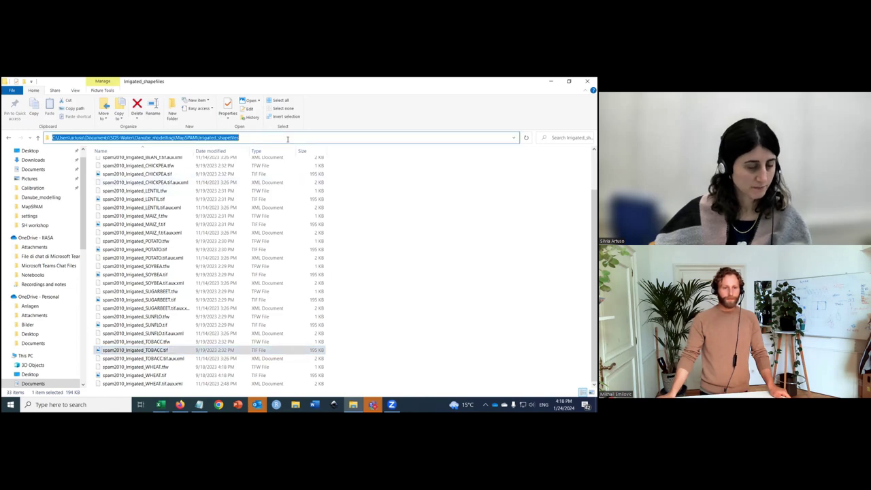
{"action": "left_click", "coordinate": [551, 81]}
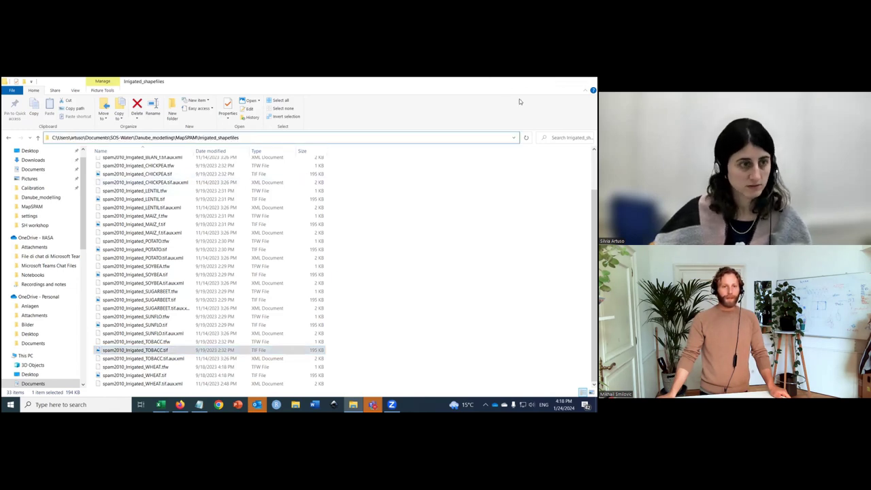
{"action": "key", "text": "ctrl+v"}
Step: Copy the equals sign and folder path from TOBACCO_Irr onto WHEAT_Irr, leaving a single space before the equals sign
{"action": "left_click_drag", "start_coordinate": [41, 154], "coordinate": [313, 151]}
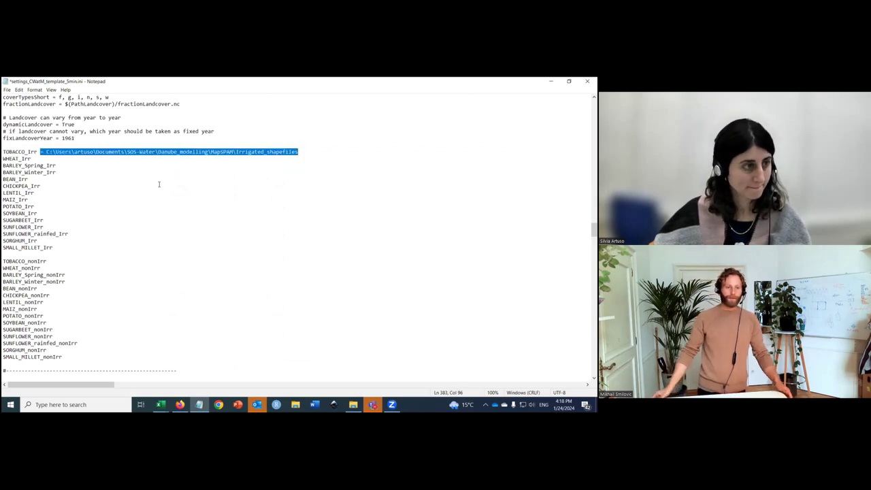
{"action": "key", "text": "ctrl+c"}
{"action": "left_click", "coordinate": [47, 160]}
{"action": "key", "text": "ctrl+v"}
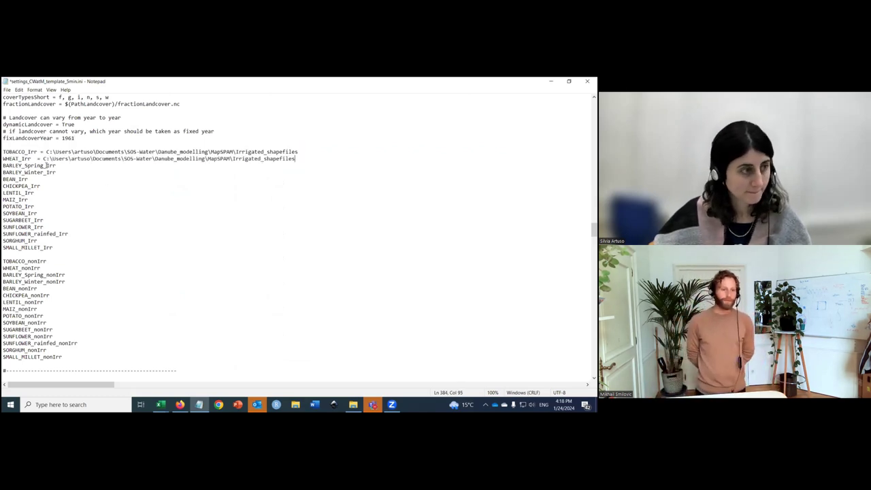
{"action": "left_click", "coordinate": [38, 158]}
{"action": "key", "text": "Delete"}
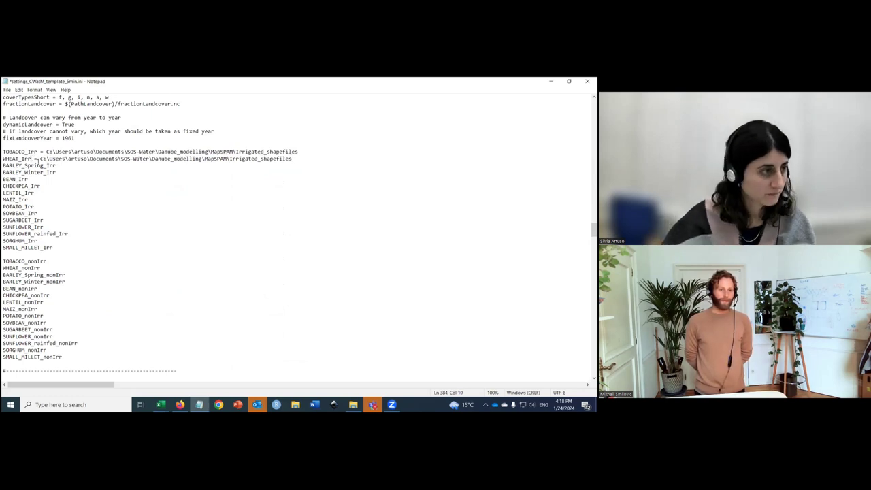
Step: Paste the equals sign and Irrigated_shapefiles path onto every remaining irrigated crop, from BARLEY_Spring_Irr through SMALL_MILLET_Irr
{"action": "left_click", "coordinate": [59, 165]}
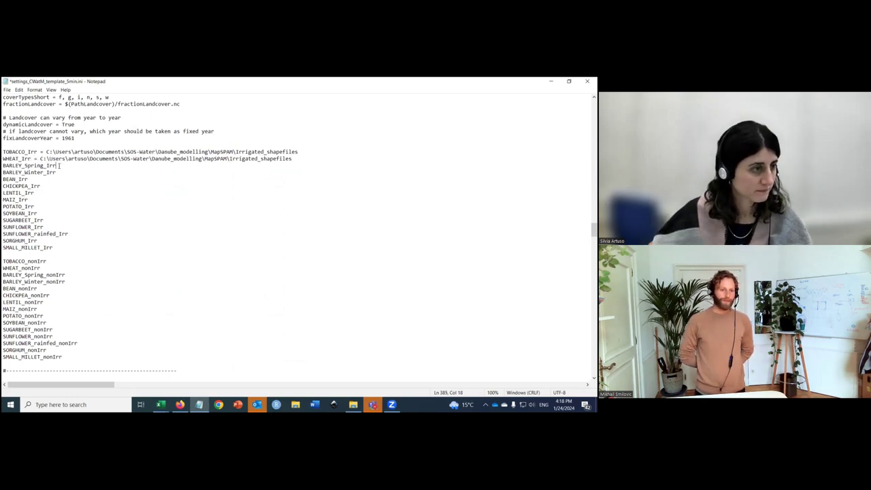
{"action": "key", "text": "ctrl+v"}
{"action": "key", "text": "Down"}
{"action": "key", "text": "ctrl+v"}
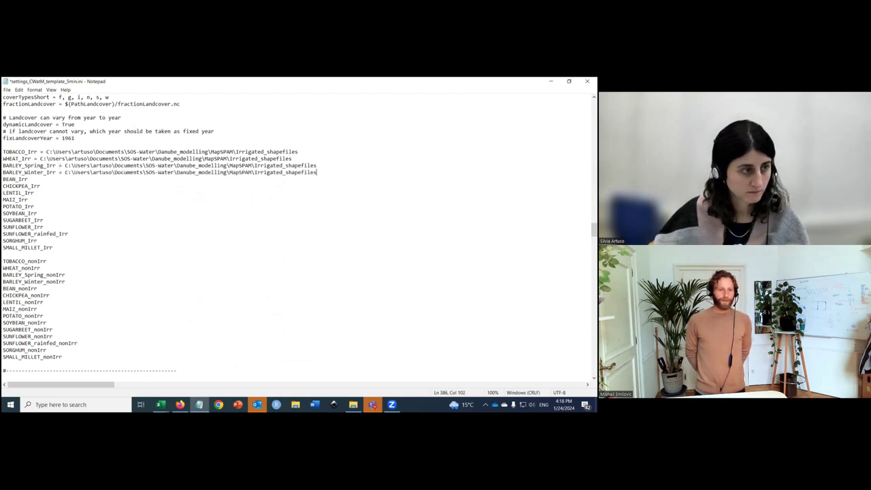
{"action": "key", "text": "Down"}
{"action": "key", "text": "ctrl+v"}
{"action": "key", "text": "ctrl+v"}
{"action": "key", "text": "Down"}
{"action": "key", "text": "ctrl+v"}
{"action": "key", "text": "Down"}
{"action": "key", "text": "ctrl+v"}
{"action": "key", "text": "Down"}
{"action": "key", "text": "ctrl+v"}
{"action": "key", "text": "Down"}
{"action": "key", "text": "ctrl+v"}
{"action": "key", "text": "Down"}
{"action": "key", "text": "ctrl+v"}
{"action": "key", "text": "Down"}
{"action": "key", "text": "ctrl+v"}
{"action": "key", "text": "Down"}
{"action": "key", "text": "ctrl+v"}
{"action": "key", "text": "Down"}
{"action": "key", "text": "ctrl+v"}
{"action": "key", "text": "Down"}
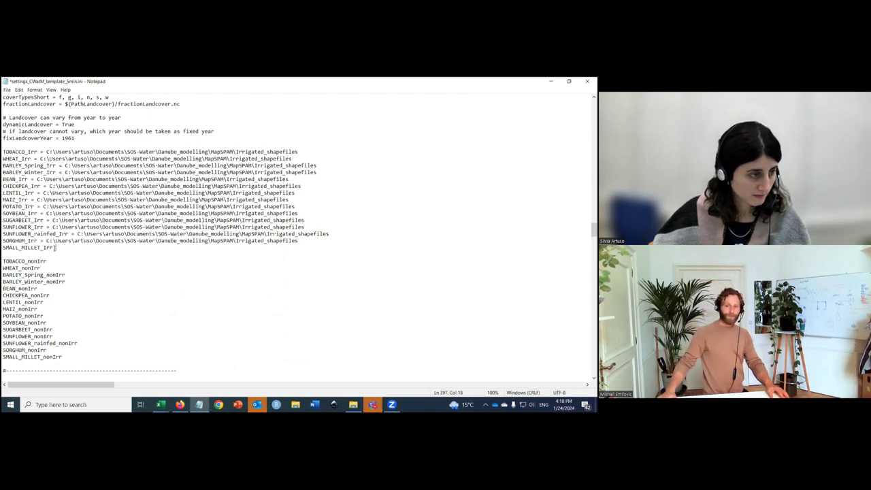
{"action": "key", "text": "ctrl+v"}
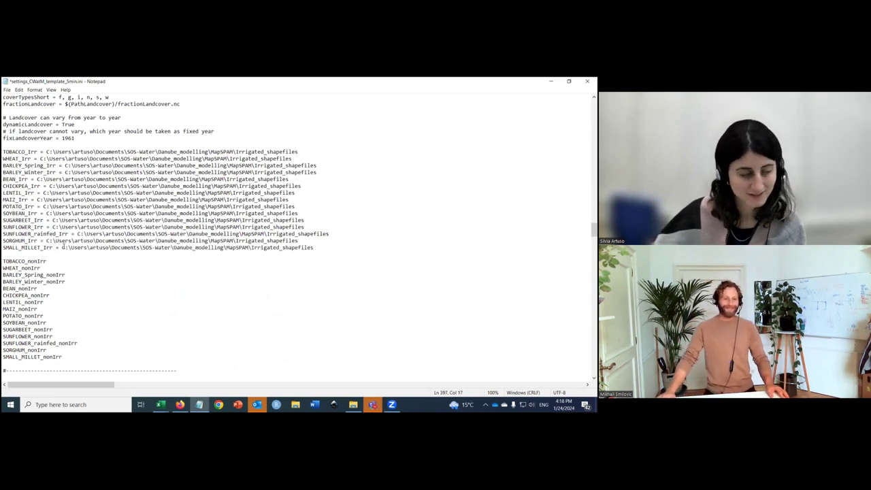
{"action": "key", "text": "Up"}
{"action": "key", "text": "Left"}
{"action": "key", "text": "Left"}
{"action": "key", "text": "Left"}
{"action": "key", "text": "Left"}
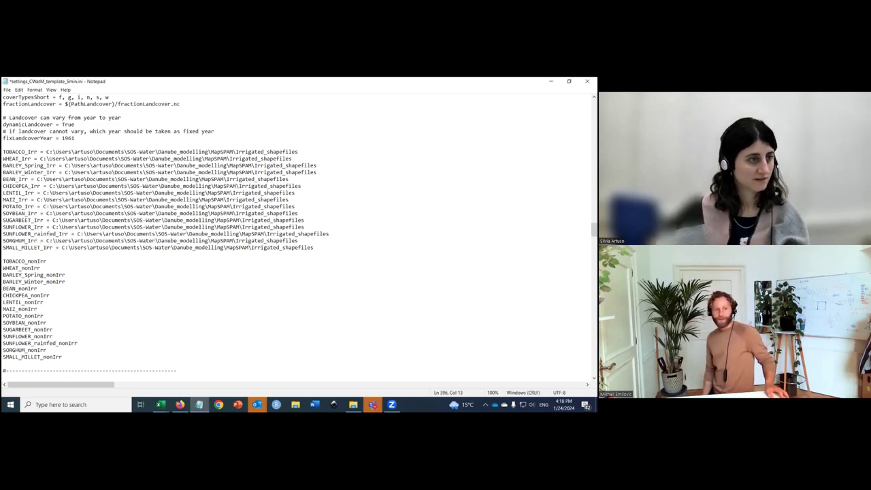
Step: Add a trailing backslash to the folder path of every irrigated crop, from TOBACCO_Irr through SMALL_MILLET_Irr
{"action": "left_click", "coordinate": [234, 151]}
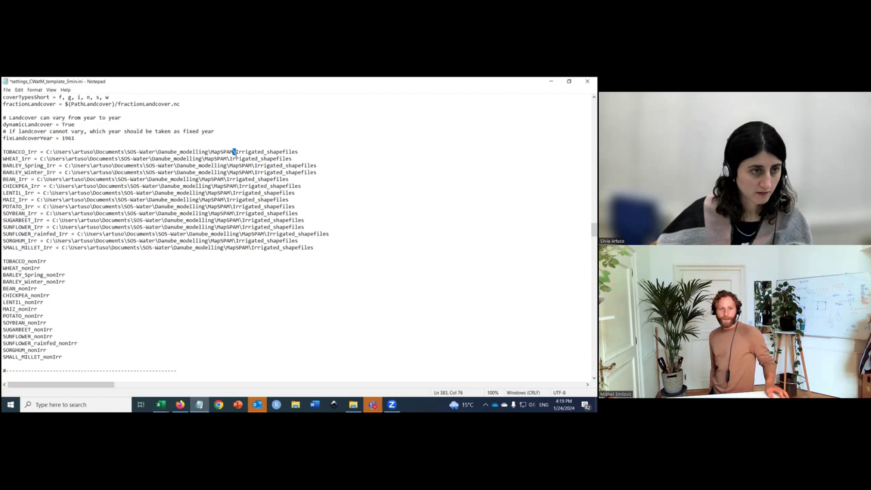
{"action": "left_click", "coordinate": [299, 152]}
{"action": "type", "text": "\\"}
{"action": "left_click", "coordinate": [293, 159]}
{"action": "type", "text": "\\"}
{"action": "left_click", "coordinate": [317, 166]}
{"action": "type", "text": "\\"}
{"action": "left_click", "coordinate": [318, 172]}
{"action": "type", "text": "\\"}
{"action": "left_click", "coordinate": [289, 179]}
{"action": "type", "text": "\\"}
{"action": "left_click", "coordinate": [303, 186]}
{"action": "type", "text": "\\"}
{"action": "left_click", "coordinate": [294, 193]}
{"action": "type", "text": "\\"}
{"action": "left_click", "coordinate": [291, 200]}
{"action": "type", "text": "\\"}
{"action": "left_click", "coordinate": [296, 207]}
{"action": "type", "text": "\\"}
{"action": "left_click", "coordinate": [299, 213]}
{"action": "type", "text": "\\"}
{"action": "left_click", "coordinate": [305, 219]}
{"action": "type", "text": "\\"}
{"action": "left_click", "coordinate": [307, 227]}
{"action": "type", "text": "\\"}
{"action": "left_click", "coordinate": [330, 233]}
{"action": "type", "text": "\\"}
{"action": "left_click", "coordinate": [300, 241]}
{"action": "type", "text": "\\"}
{"action": "left_click", "coordinate": [317, 247]}
{"action": "type", "text": "\\"}
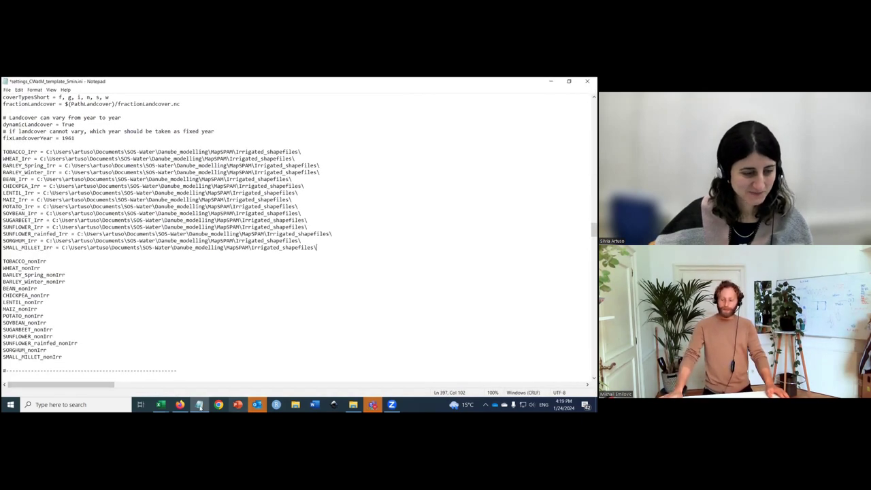
Step: Copy the file name spam2010_Irrigated_TOBACC.tif from File Explorer and append it to the TOBACCO_Irr path in the settings file
{"action": "left_click", "coordinate": [353, 404]}
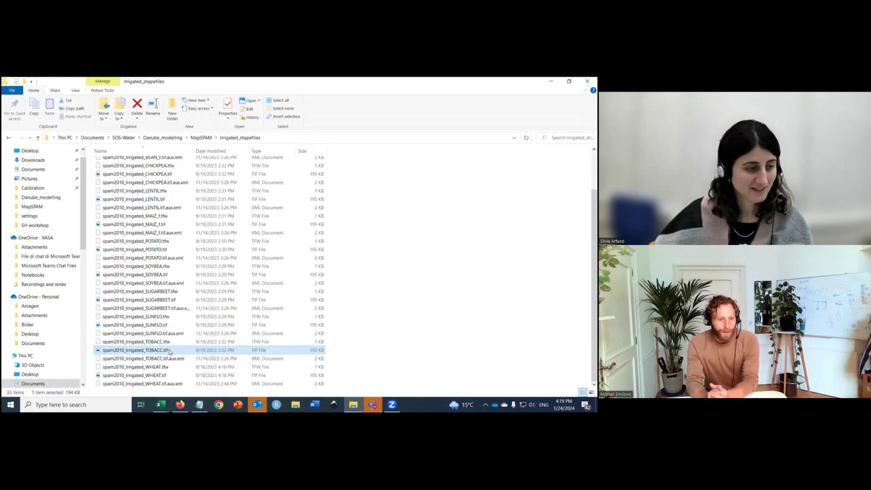
{"action": "left_click", "coordinate": [169, 350]}
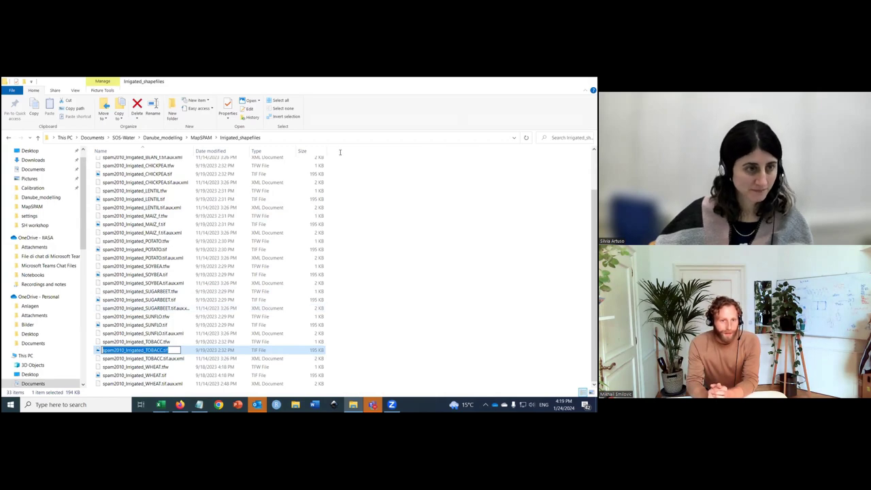
{"action": "key", "text": "alt+Tab"}
{"action": "key", "text": "ctrl+v"}
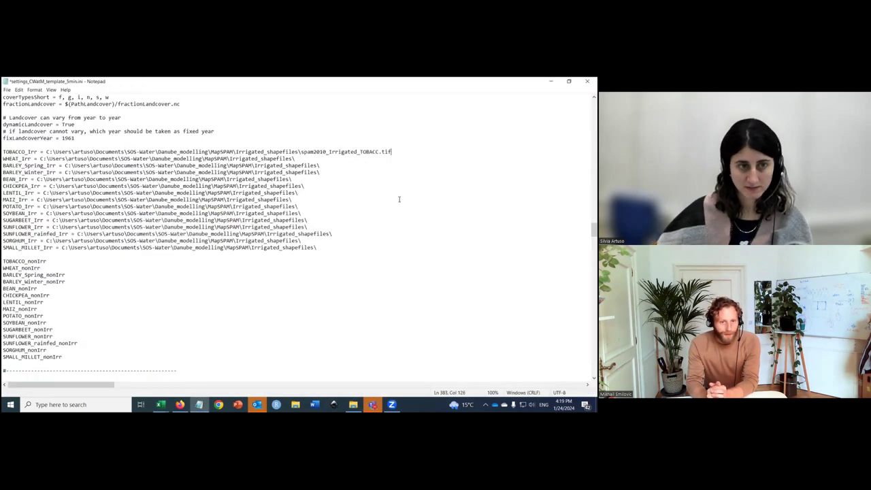
Step: Remove the Irrigated_shapefiles subfolder from the SORGHUM_Irr and SMALL_MILLET_Irr paths so that both end at MapSPAM\
{"action": "left_click", "coordinate": [308, 160]}
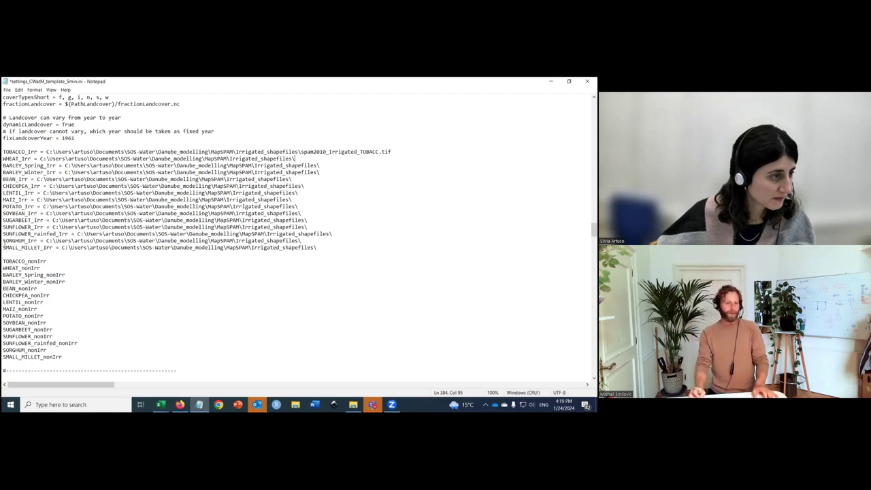
{"action": "left_click_drag", "start_coordinate": [3, 241], "coordinate": [22, 247]}
{"action": "left_click_drag", "start_coordinate": [239, 241], "coordinate": [355, 247]}
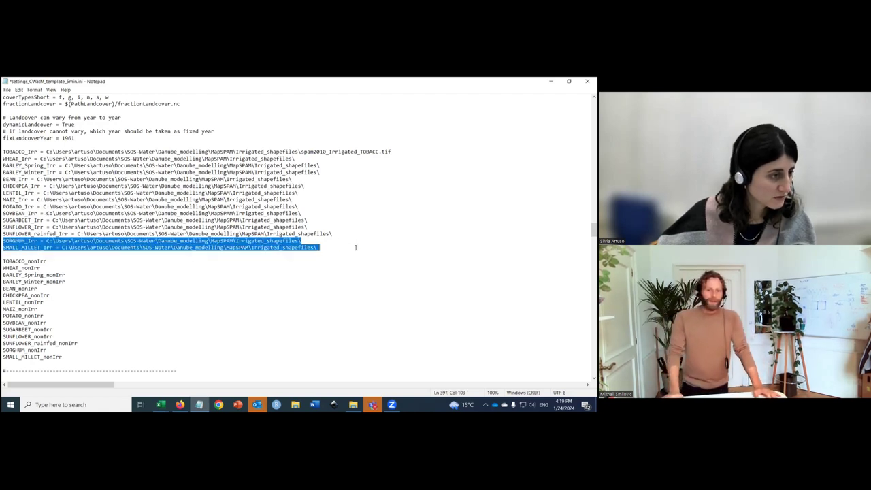
{"action": "left_click", "coordinate": [350, 251]}
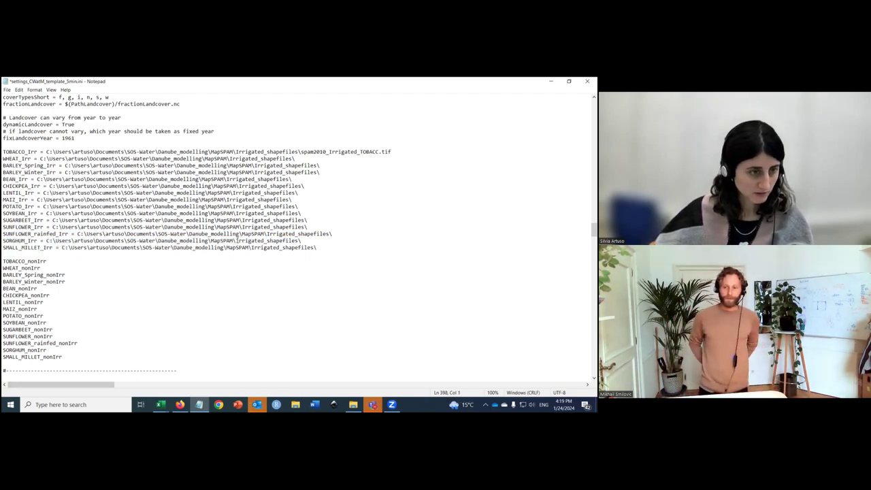
{"action": "left_click_drag", "start_coordinate": [236, 241], "coordinate": [327, 247]}
{"action": "key", "text": "BackSpace"}
{"action": "key", "text": "BackSpace"}
Step: Copy the file name spam2010_ZERO_.tif from the MapSPAM folder and append it to the SORGHUM_Irr path in the settings file
{"action": "left_click", "coordinate": [353, 404]}
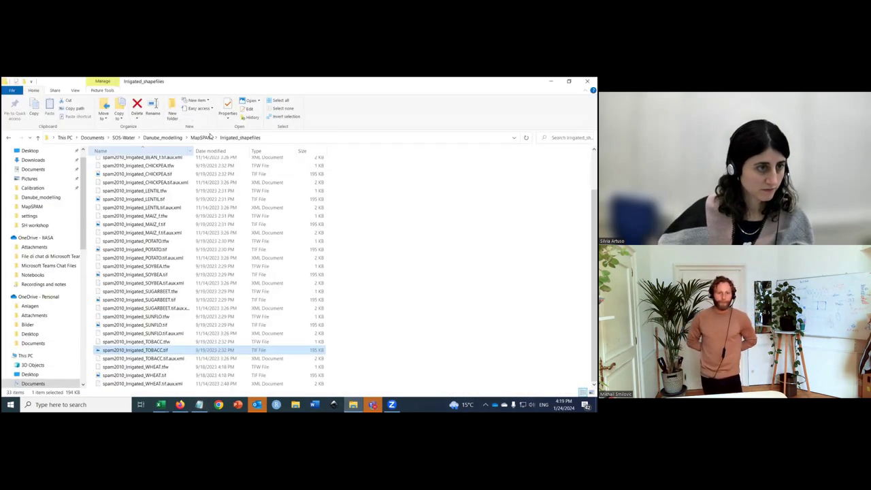
{"action": "left_click", "coordinate": [201, 137]}
{"action": "left_click", "coordinate": [151, 230]}
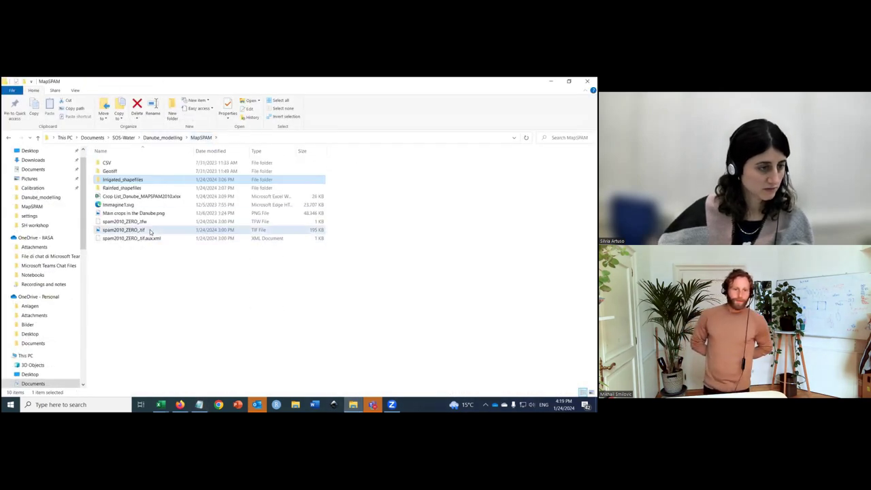
{"action": "left_click", "coordinate": [149, 230]}
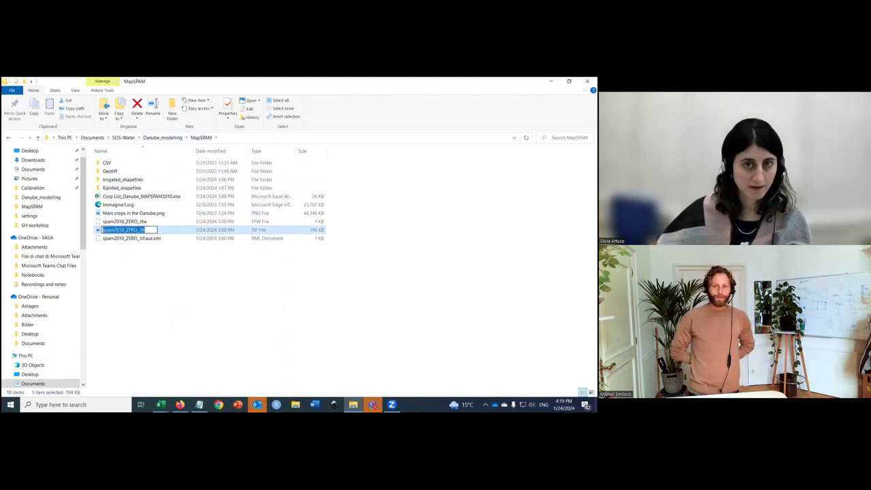
{"action": "left_click", "coordinate": [550, 81]}
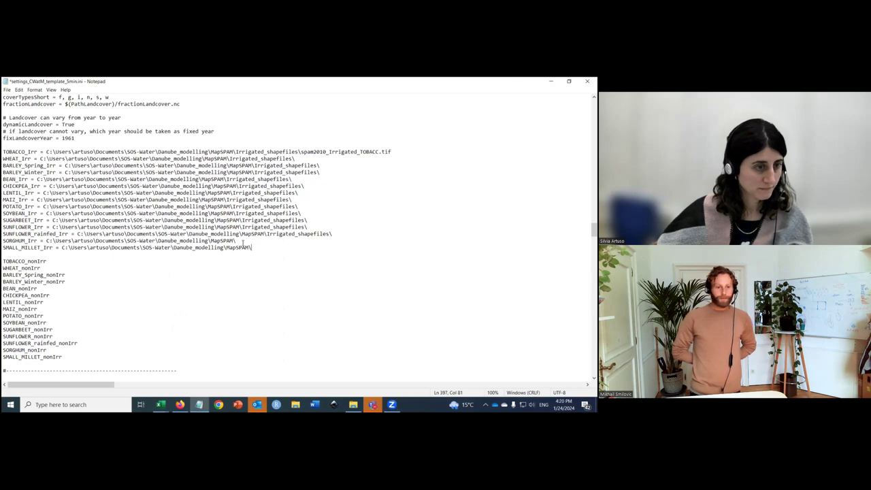
{"action": "left_click", "coordinate": [264, 243]}
{"action": "type", "text": "spam2010_ZERO_.tif"}
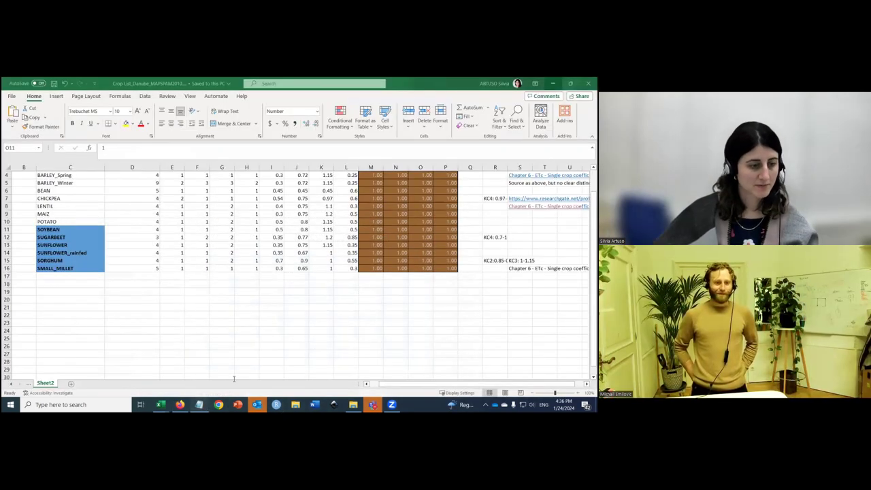
Step: Switch from Excel to the settings file in Notepad and examine the crop map paths, comparing the files assigned to BARLEY_Spring_Irr and BARLEY_Winter_Irr
{"action": "left_click", "coordinate": [198, 405]}
{"action": "scroll", "coordinate": [491, 288], "scroll_direction": "down", "scroll_amount": 1}
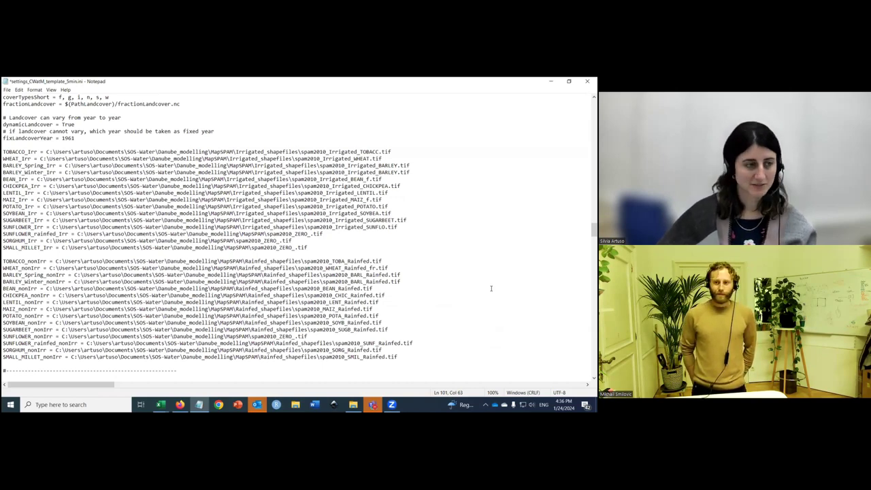
{"action": "left_click", "coordinate": [413, 173]}
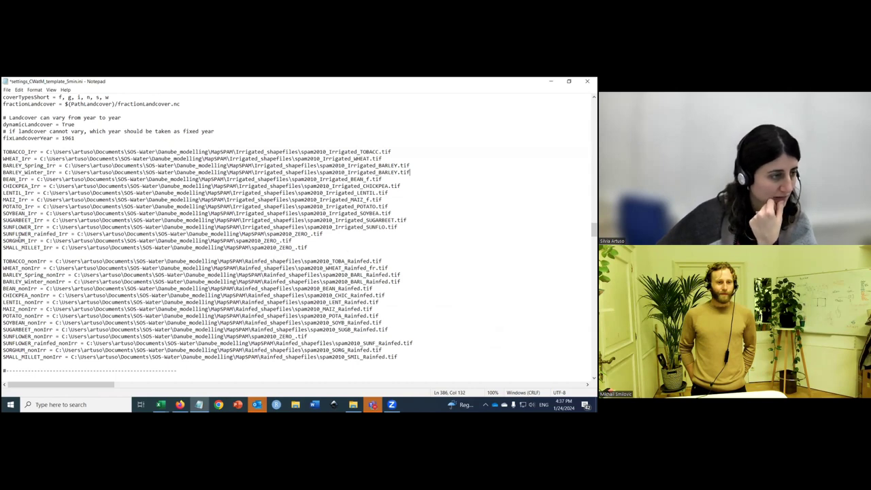
{"action": "left_click_drag", "start_coordinate": [5, 165], "coordinate": [417, 172]}
{"action": "left_click", "coordinate": [43, 172]}
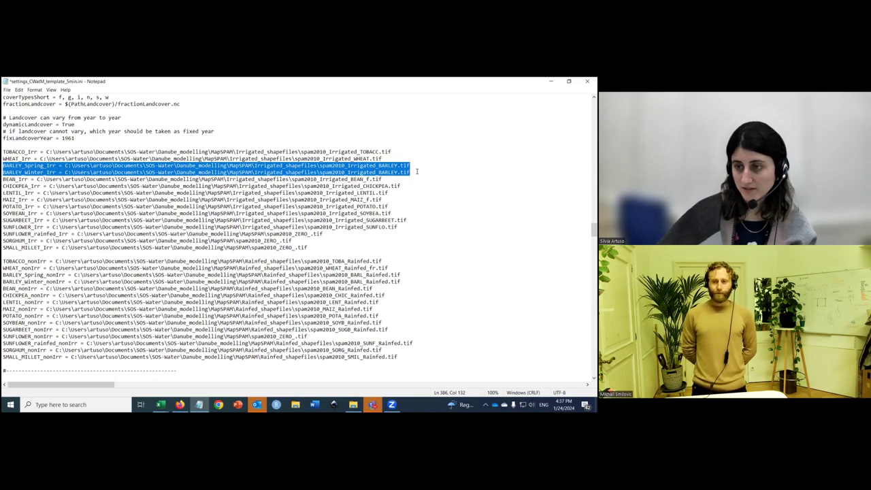
{"action": "left_click", "coordinate": [418, 172]}
{"action": "left_click", "coordinate": [318, 166], "text": "shift"}
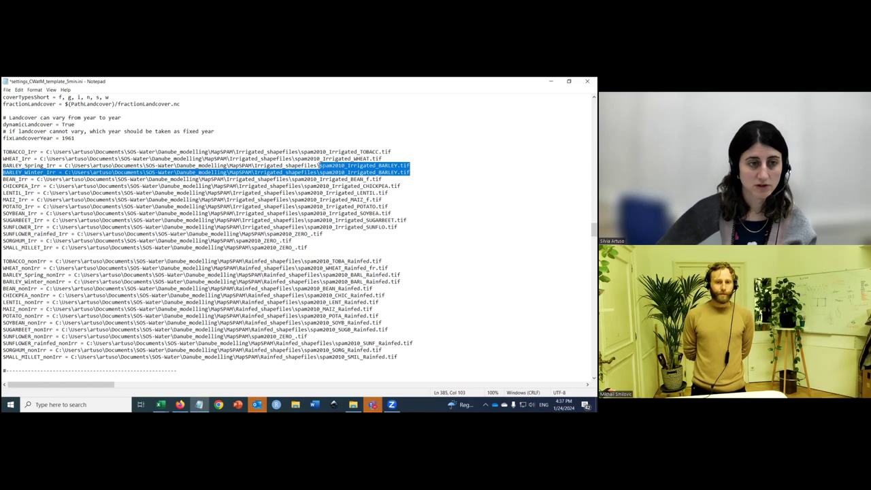
{"action": "left_click", "coordinate": [319, 165]}
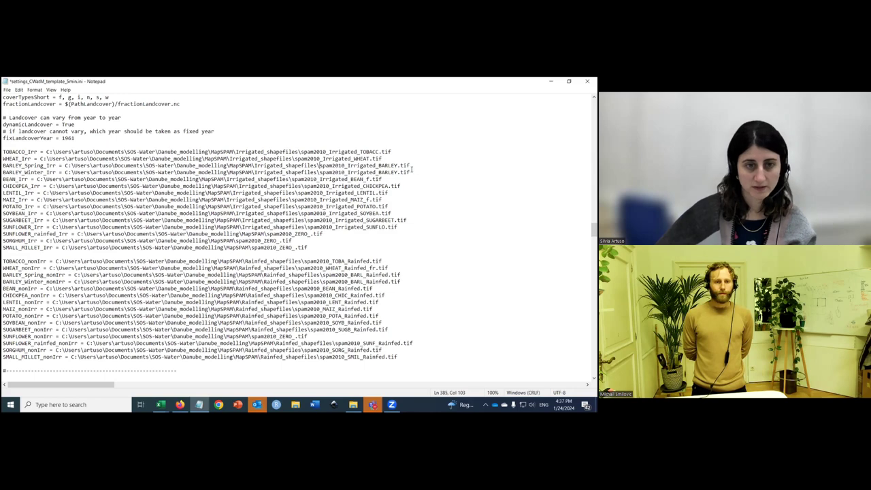
Step: Examine the map paths of the irrigated entries, comparing SUNFLOWER_Irr with SUNFLOWER_rainfed_Irr and checking BARLEY_Spring_Irr, SORGHUM_Irr and SMALL_MILLET_Irr
{"action": "triple_click", "coordinate": [332, 167]}
{"action": "left_click", "coordinate": [402, 185]}
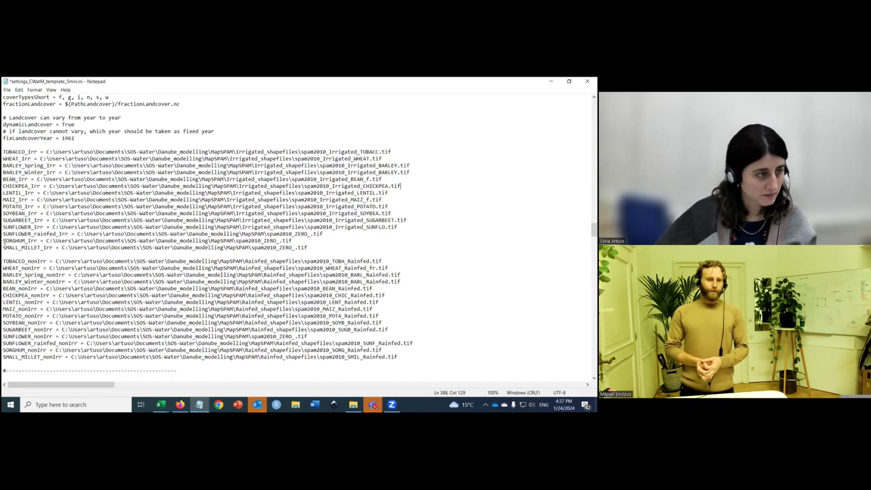
{"action": "left_click_drag", "start_coordinate": [3, 240], "coordinate": [336, 255]}
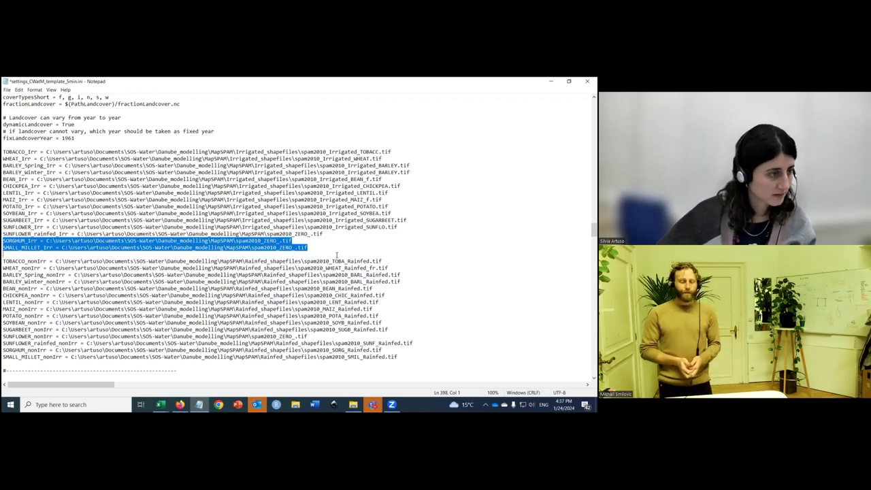
{"action": "left_click_drag", "start_coordinate": [4, 227], "coordinate": [317, 250]}
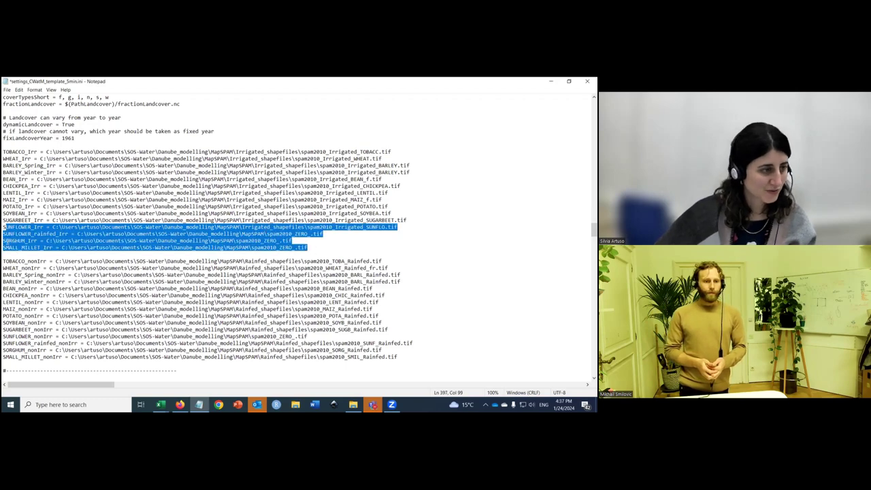
{"action": "left_click", "coordinate": [18, 226]}
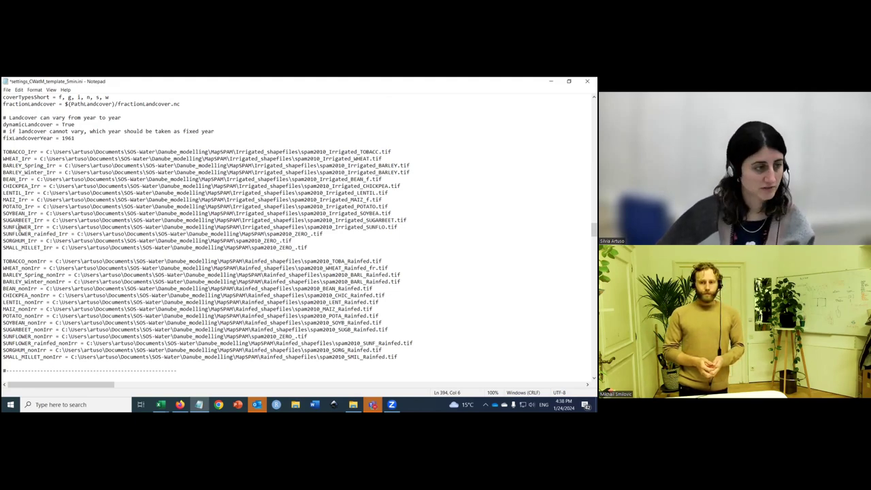
{"action": "left_click", "coordinate": [42, 226]}
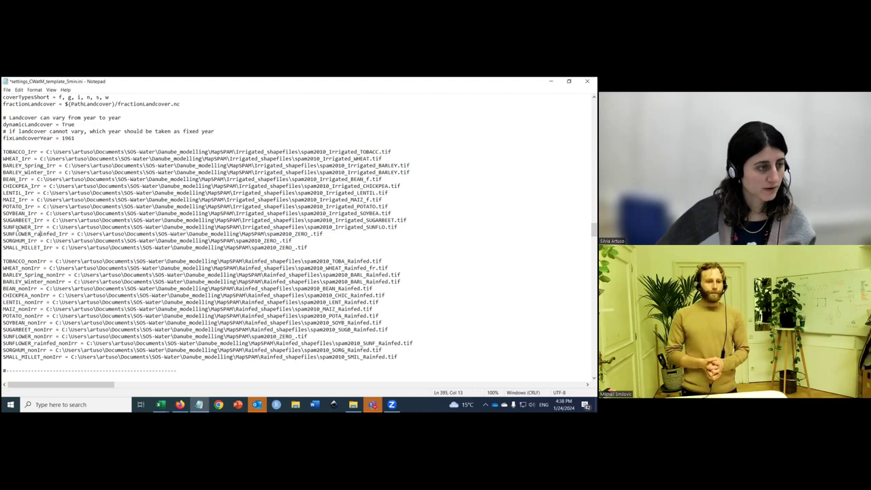
{"action": "left_click_drag", "start_coordinate": [3, 226], "coordinate": [13, 227]}
{"action": "left_click_drag", "start_coordinate": [47, 226], "coordinate": [338, 232]}
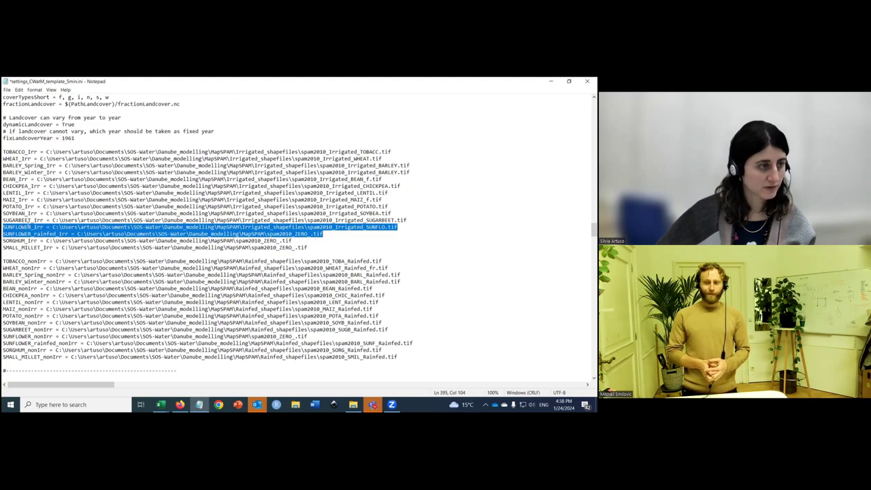
{"action": "left_click", "coordinate": [397, 228]}
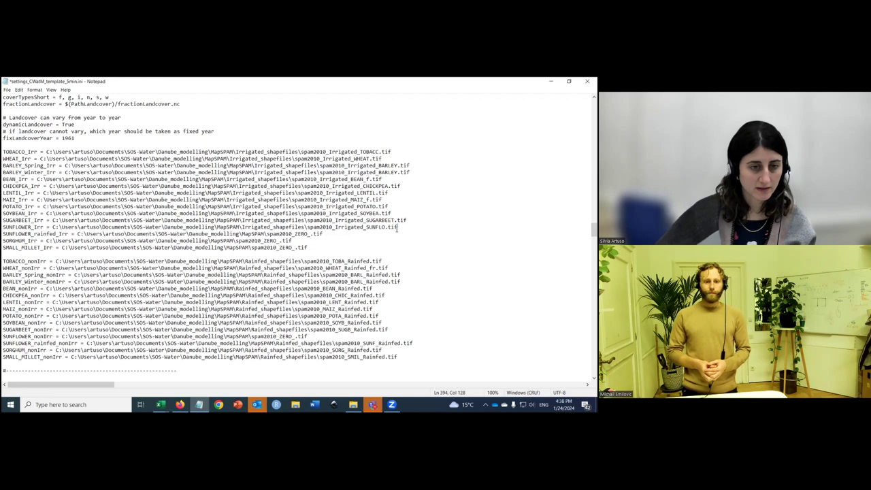
{"action": "left_click_drag", "start_coordinate": [397, 227], "coordinate": [328, 235]}
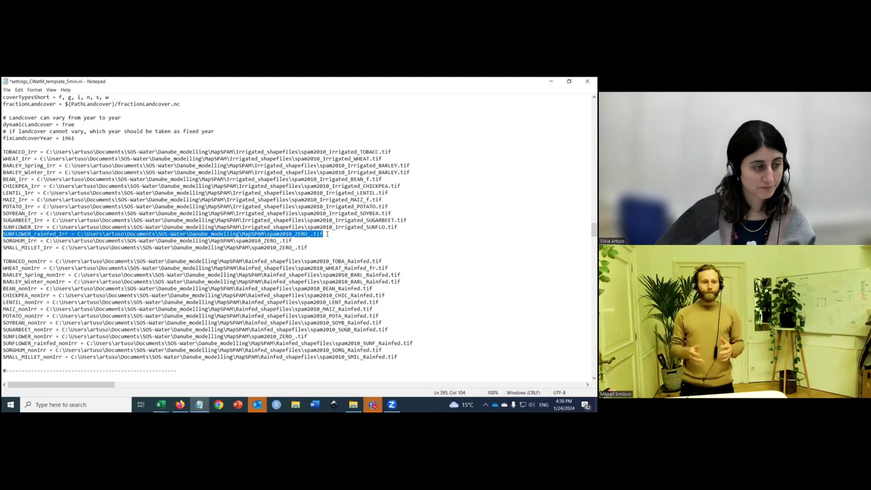
Step: Compare the SUNFLOWER_nonIrr and SUNFLOWER_rainfed_nonIrr map paths, and review the irrigated entries for rainfed sunflower, sorghum and small millet that use spam2010_ZERO_.tif
{"action": "left_click_drag", "start_coordinate": [6, 336], "coordinate": [315, 335]}
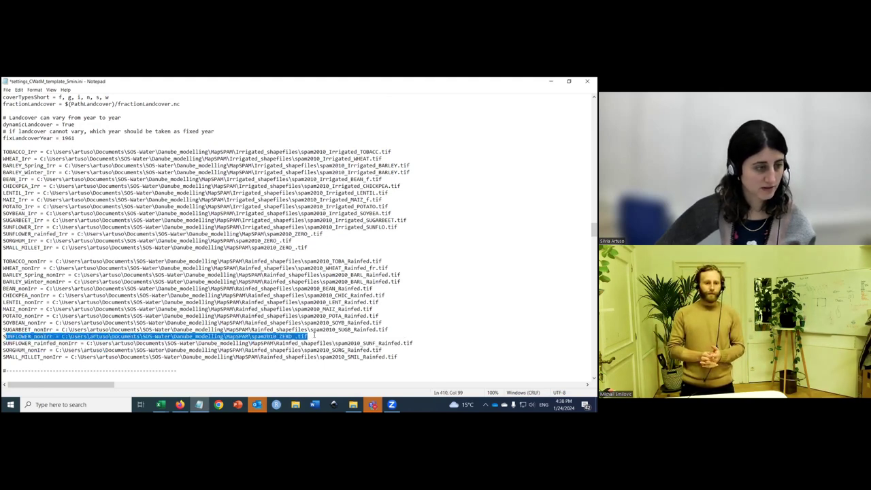
{"action": "left_click_drag", "start_coordinate": [32, 343], "coordinate": [422, 343]}
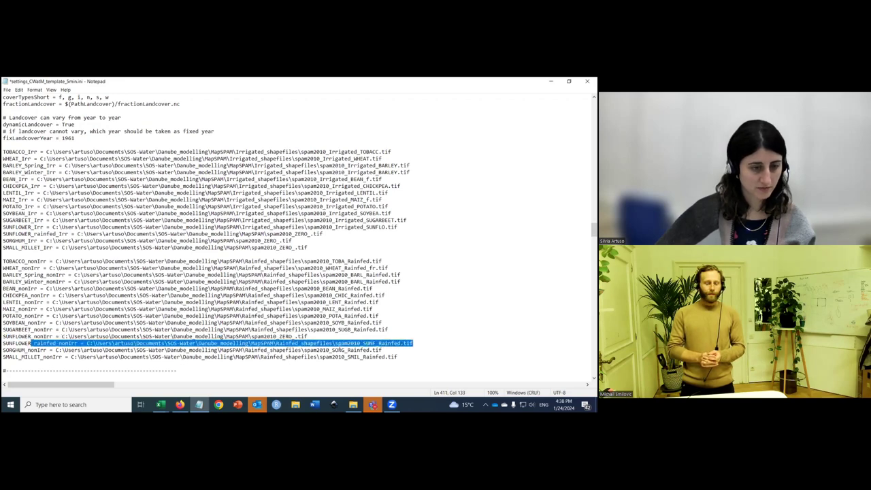
{"action": "left_click_drag", "start_coordinate": [308, 336], "coordinate": [3, 337]}
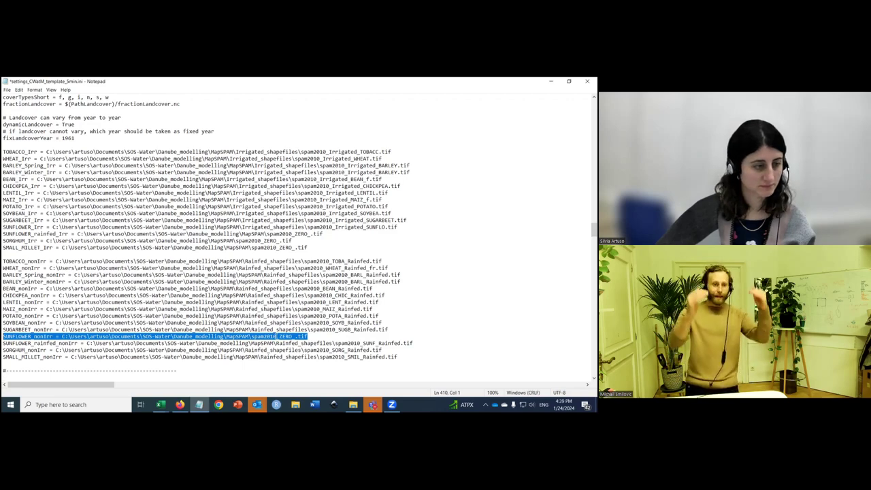
{"action": "left_click", "coordinate": [277, 336]}
{"action": "left_click_drag", "start_coordinate": [52, 234], "coordinate": [338, 235]}
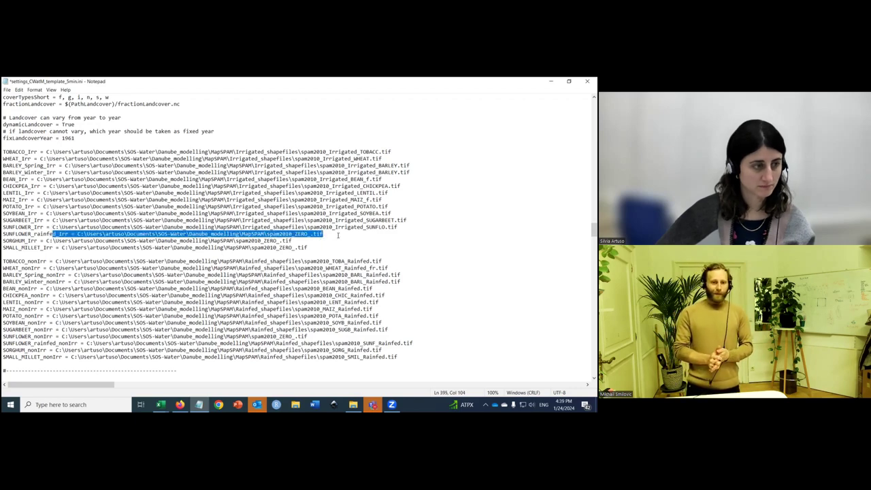
{"action": "left_click", "coordinate": [337, 234]}
{"action": "left_click_drag", "start_coordinate": [323, 249], "coordinate": [2, 241]}
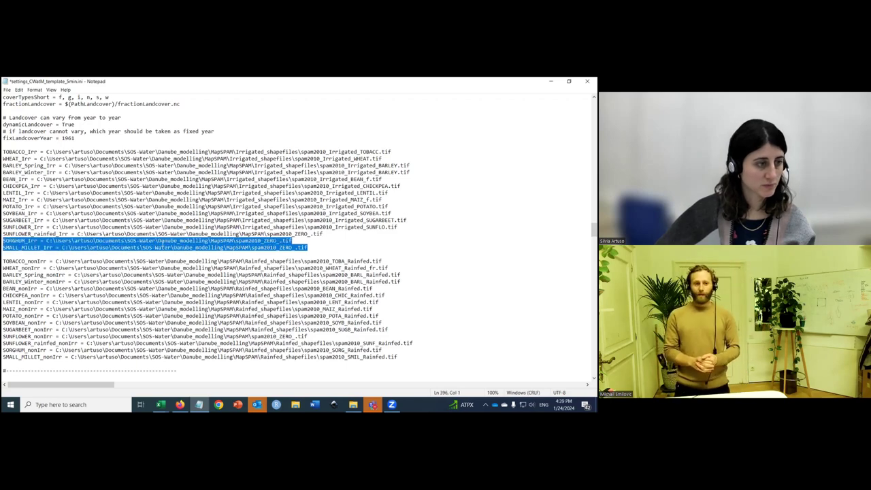
{"action": "left_click", "coordinate": [233, 242]}
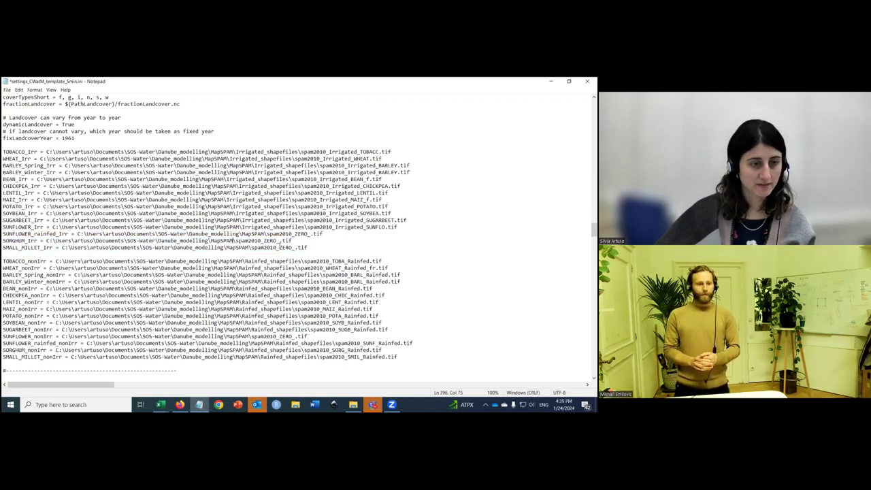
{"action": "left_click_drag", "start_coordinate": [262, 241], "coordinate": [317, 249]}
{"action": "left_click", "coordinate": [318, 249]}
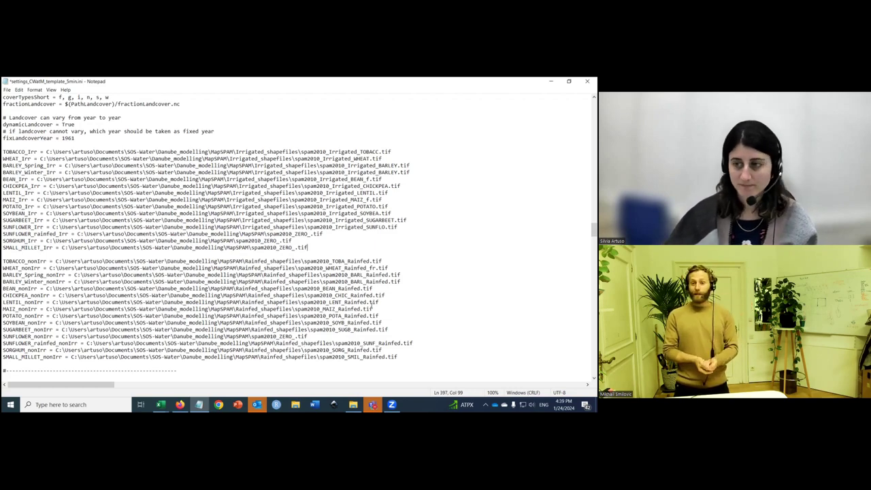
Step: Locate the Excel_settings_file path in the FILE_PATHS section of the settings file
{"action": "scroll", "coordinate": [373, 308], "scroll_direction": "up", "scroll_amount": 20}
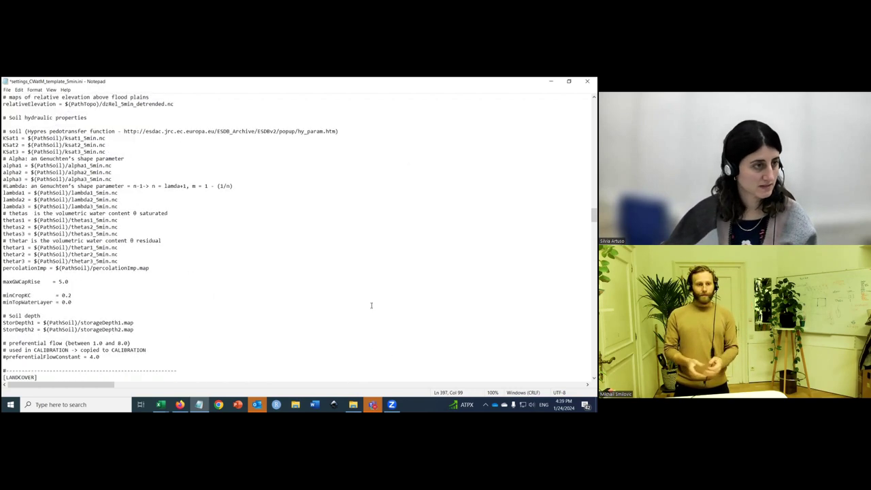
{"action": "scroll", "coordinate": [371, 305], "scroll_direction": "up", "scroll_amount": 20}
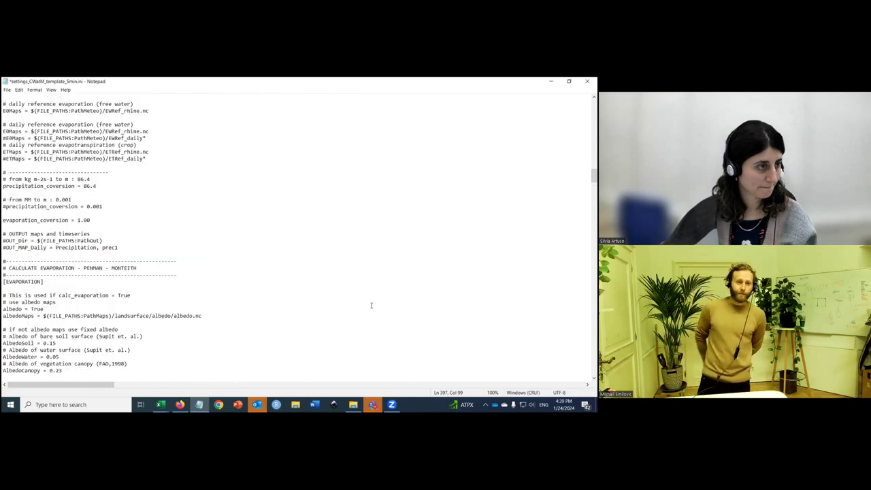
{"action": "scroll", "coordinate": [371, 305], "scroll_direction": "up", "scroll_amount": 20}
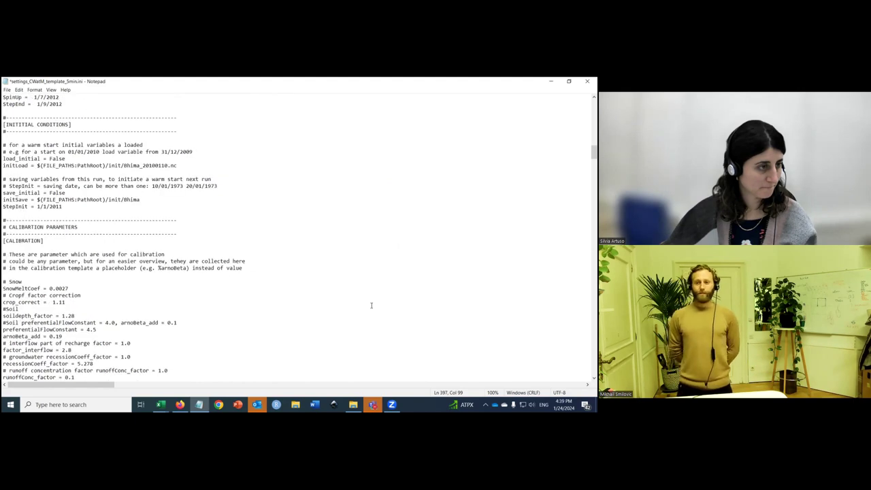
{"action": "scroll", "coordinate": [371, 305], "scroll_direction": "up", "scroll_amount": 9}
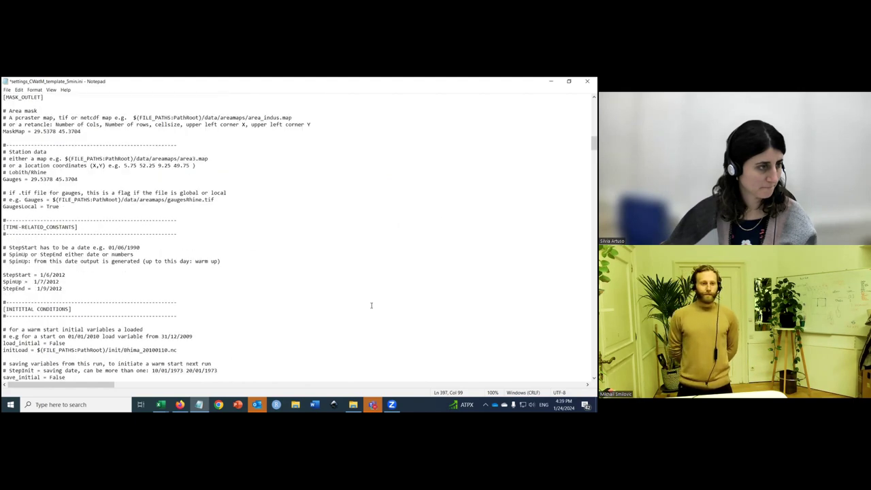
{"action": "scroll", "coordinate": [371, 305], "scroll_direction": "up", "scroll_amount": 10}
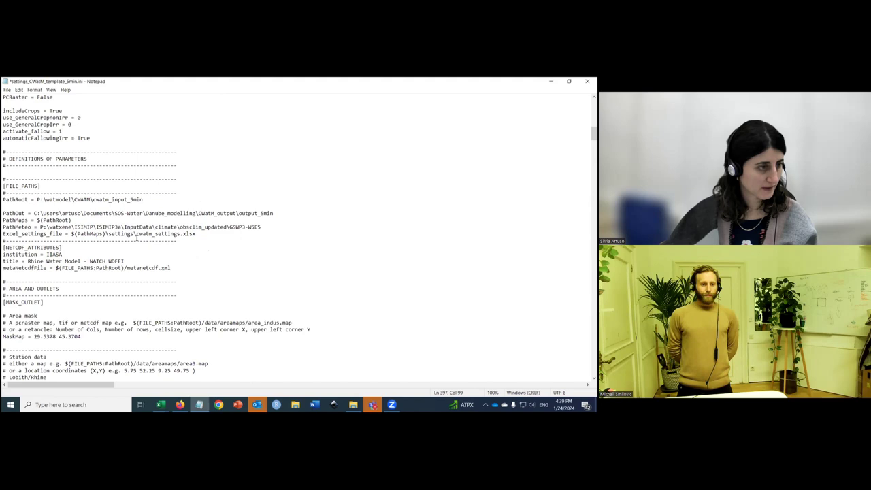
{"action": "left_click", "coordinate": [79, 232]}
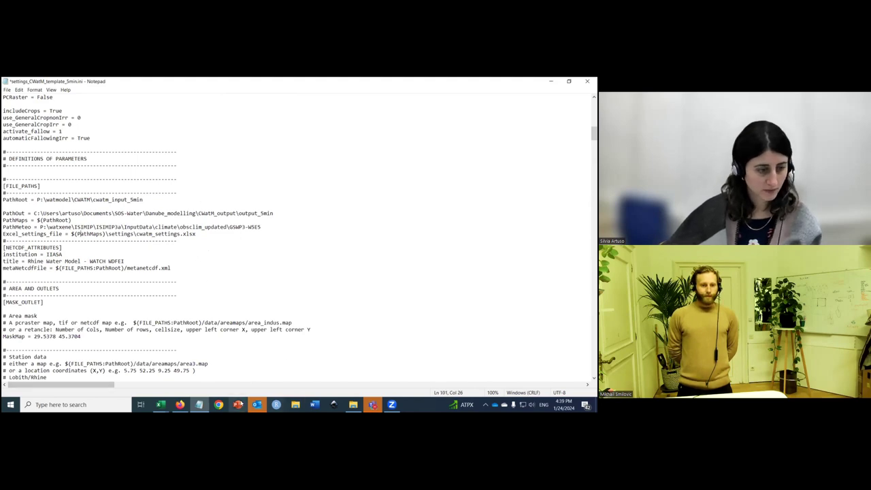
Step: Switch to the Danube crop list workbook in Excel and review its crop parameters, the source notes in columns R to T and columns A and B
{"action": "left_click", "coordinate": [162, 405]}
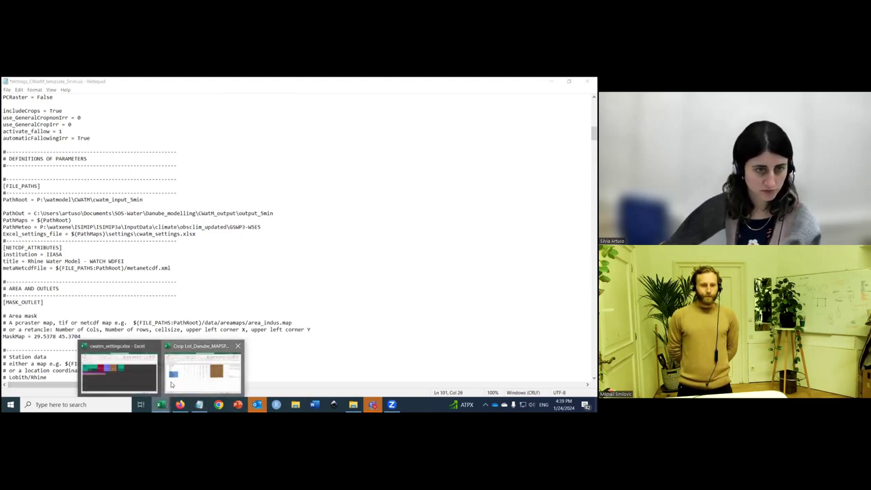
{"action": "left_click", "coordinate": [202, 369]}
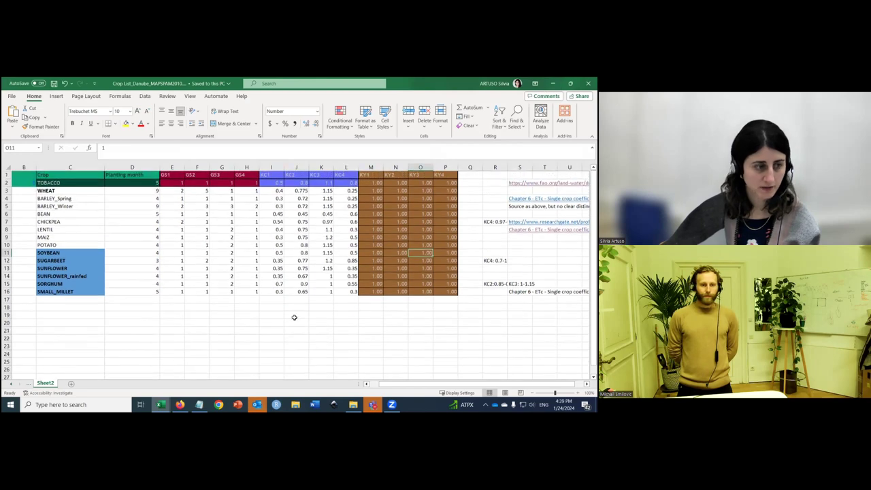
{"action": "mouse_move", "coordinate": [398, 384]}
{"action": "left_mouse_down"}
{"action": "mouse_move", "coordinate": [368, 386]}
{"action": "mouse_move", "coordinate": [382, 386]}
{"action": "left_mouse_up"}
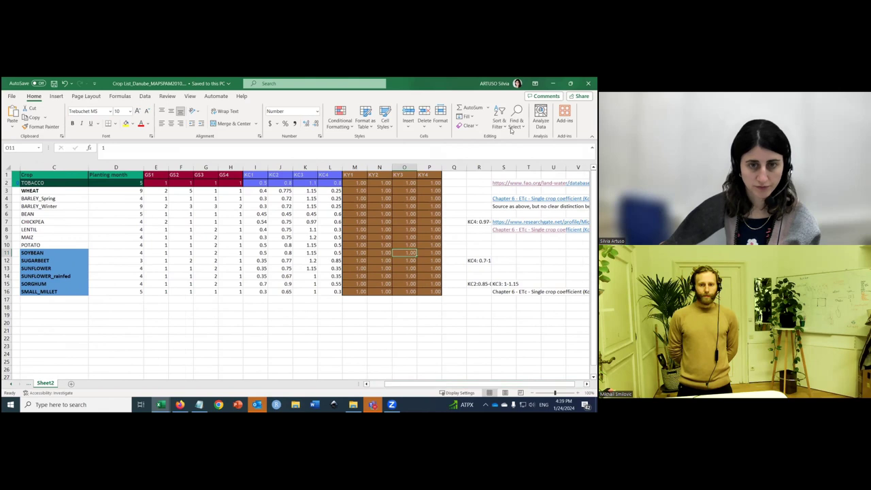
{"action": "left_click_drag", "start_coordinate": [481, 176], "coordinate": [535, 302]}
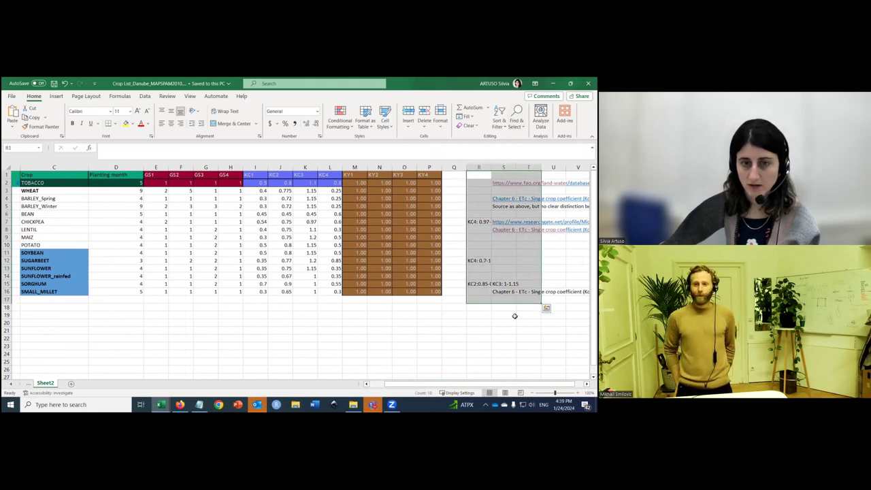
{"action": "left_click", "coordinate": [503, 315]}
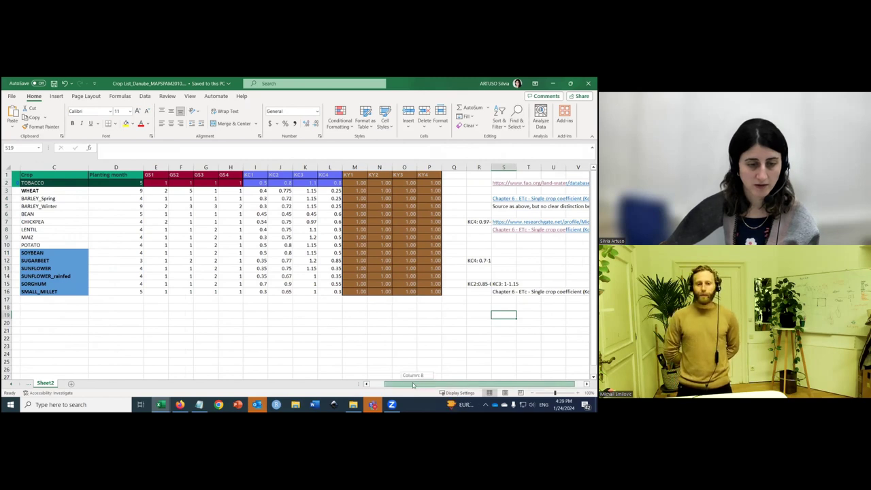
{"action": "left_click_drag", "start_coordinate": [420, 384], "coordinate": [405, 385]}
{"action": "left_click_drag", "start_coordinate": [24, 168], "coordinate": [49, 176]}
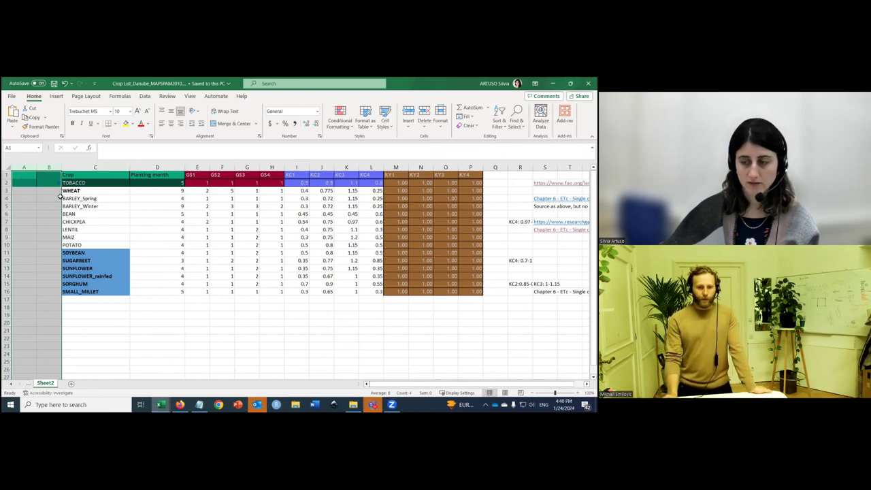
Step: Switch to the cwatm_settings.xlsx workbook and examine the layout of its Crops sheet, checking column A and columns C to P
{"action": "mouse_move", "coordinate": [160, 404]}
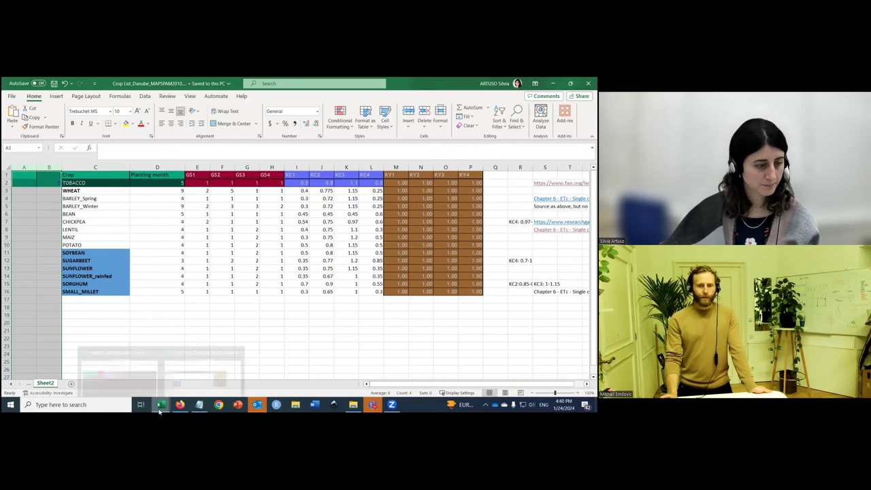
{"action": "left_click", "coordinate": [176, 376]}
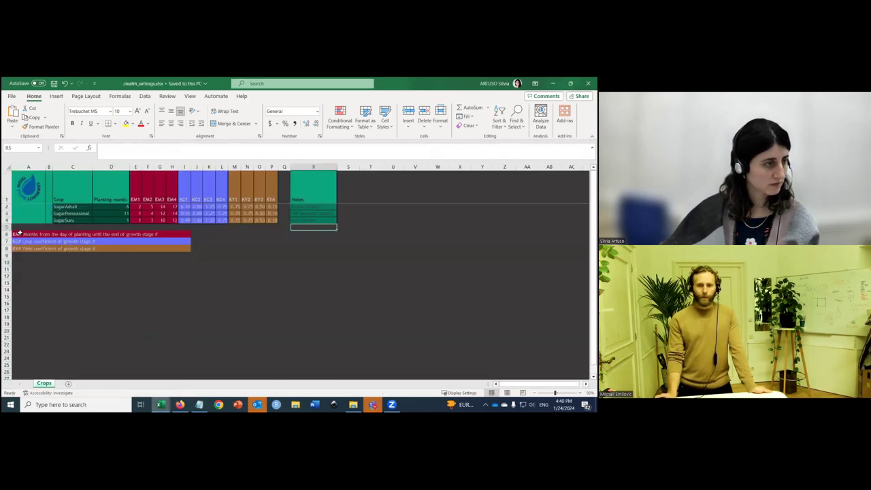
{"action": "left_click", "coordinate": [40, 168]}
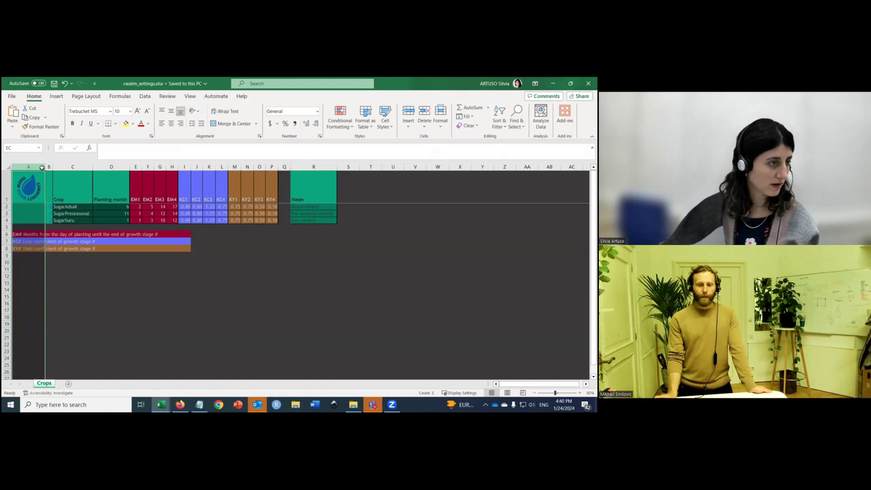
{"action": "left_click", "coordinate": [75, 167]}
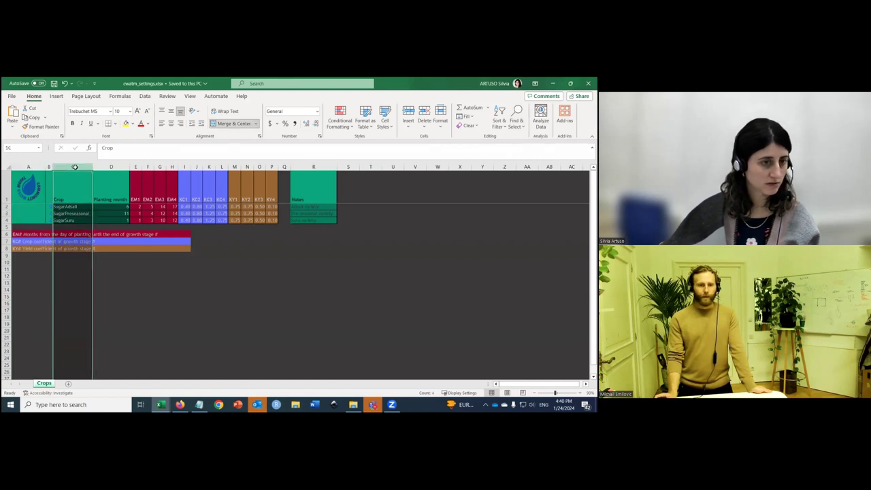
{"action": "left_click_drag", "start_coordinate": [75, 166], "coordinate": [275, 163]}
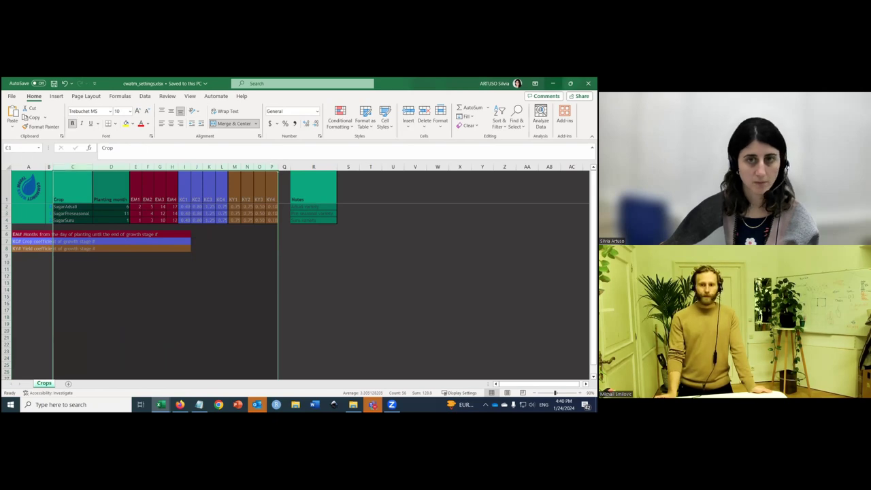
Step: Copy the MapSPAM folder path from File Explorer and use it to replace the Excel_settings_file path in the settings file
{"action": "key", "text": "alt+Tab"}
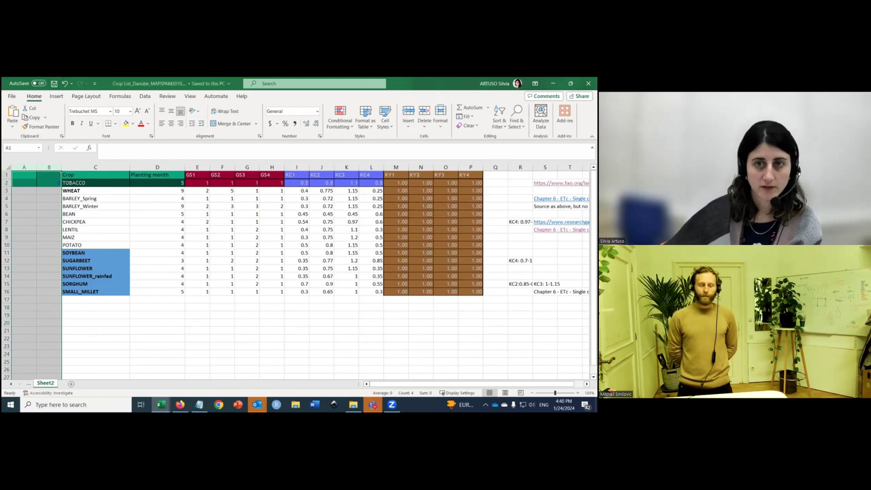
{"action": "key", "text": "alt+Tab"}
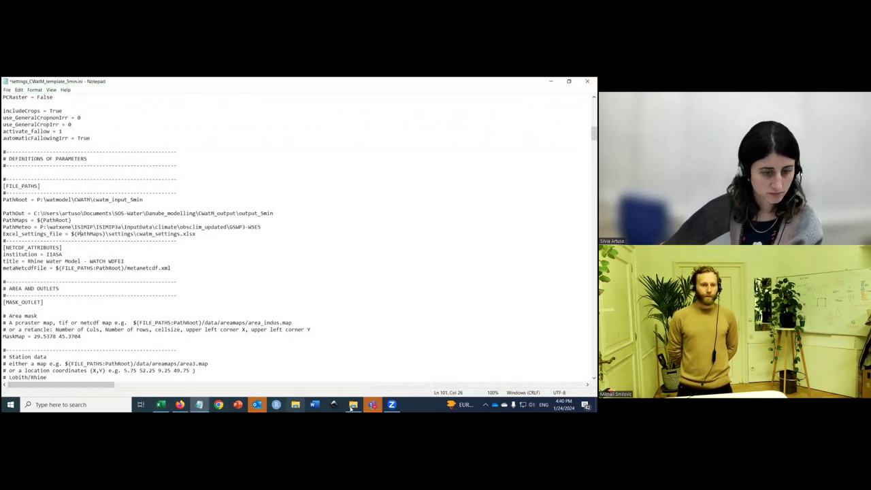
{"action": "left_click", "coordinate": [352, 405]}
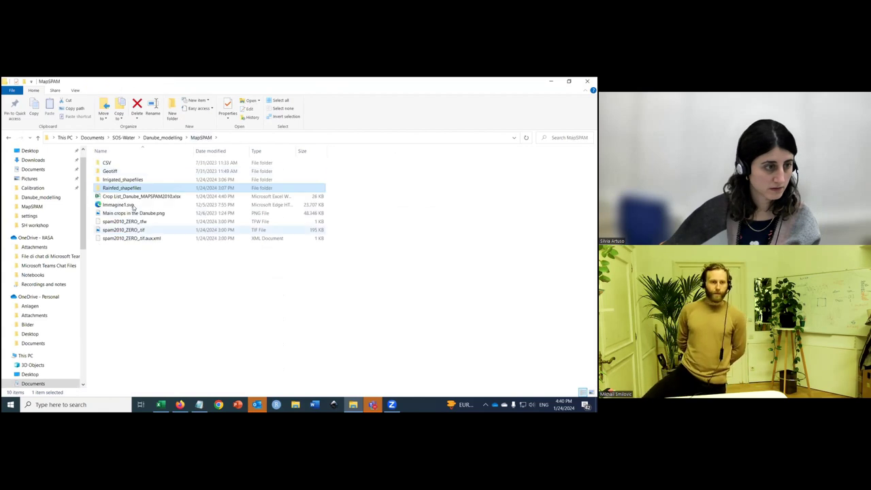
{"action": "left_click", "coordinate": [132, 197]}
{"action": "left_click", "coordinate": [233, 139]}
{"action": "key", "text": "ctrl+c"}
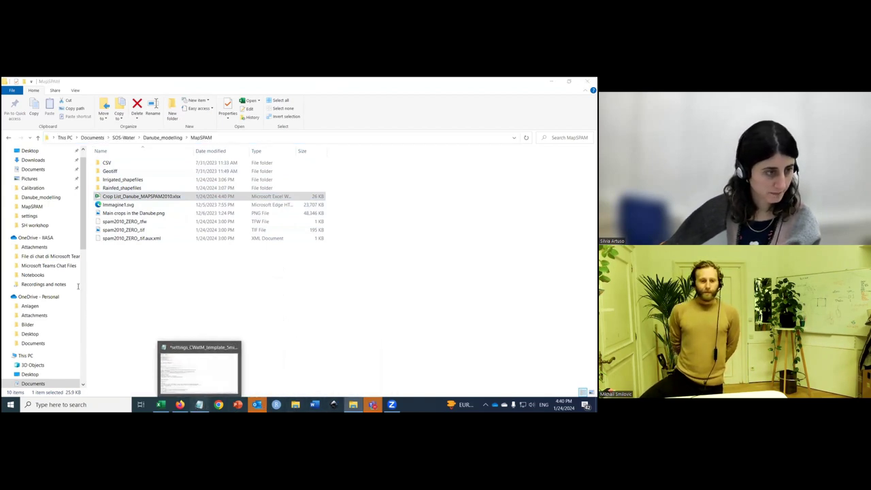
{"action": "left_click", "coordinate": [199, 368]}
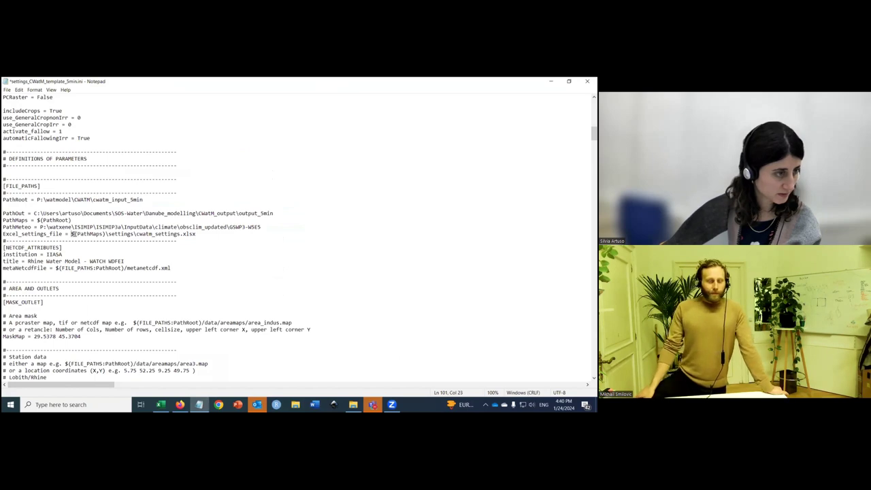
{"action": "left_click_drag", "start_coordinate": [72, 234], "coordinate": [198, 234]}
{"action": "key", "text": "ctrl+v"}
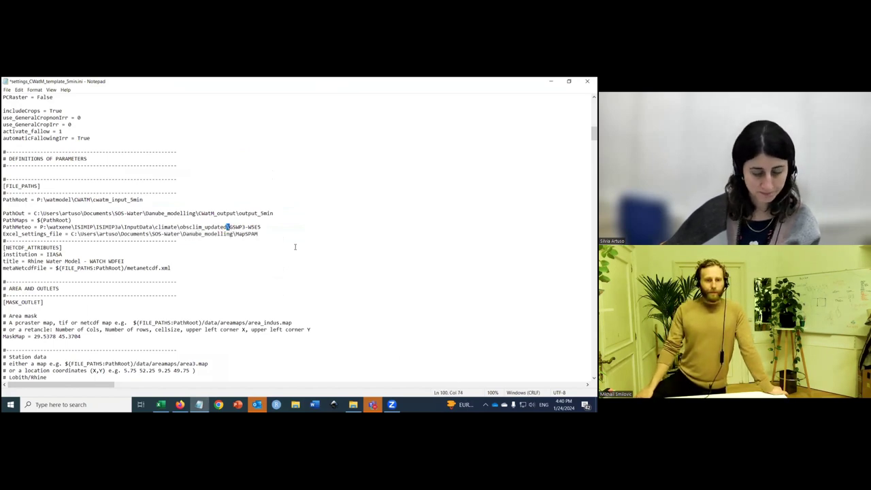
Step: Append the copied workbook file name \Crop List_Danube_MAPSPAM2010.xlsx to the Excel_settings_file path
{"action": "left_click", "coordinate": [274, 238]}
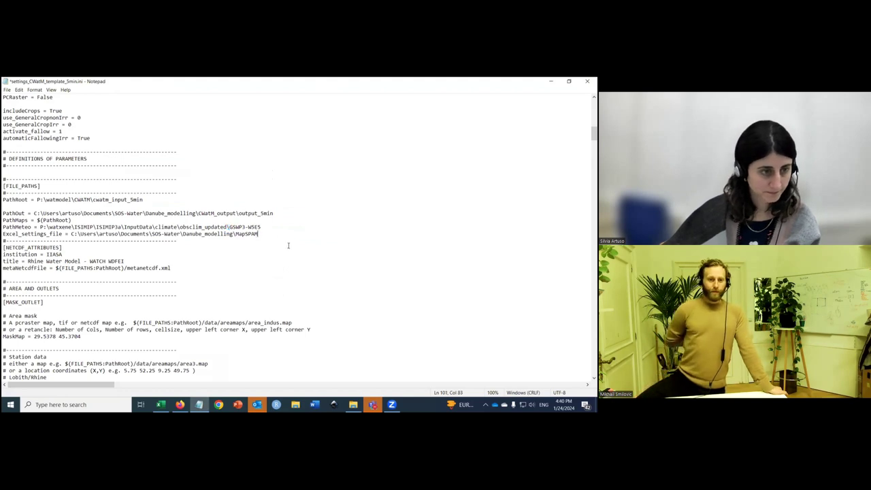
{"action": "left_click", "coordinate": [336, 360]}
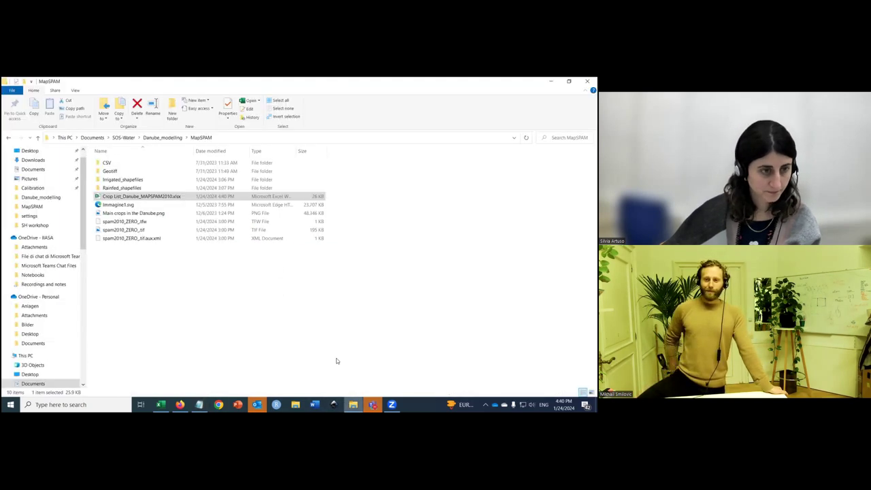
{"action": "left_click", "coordinate": [187, 197]}
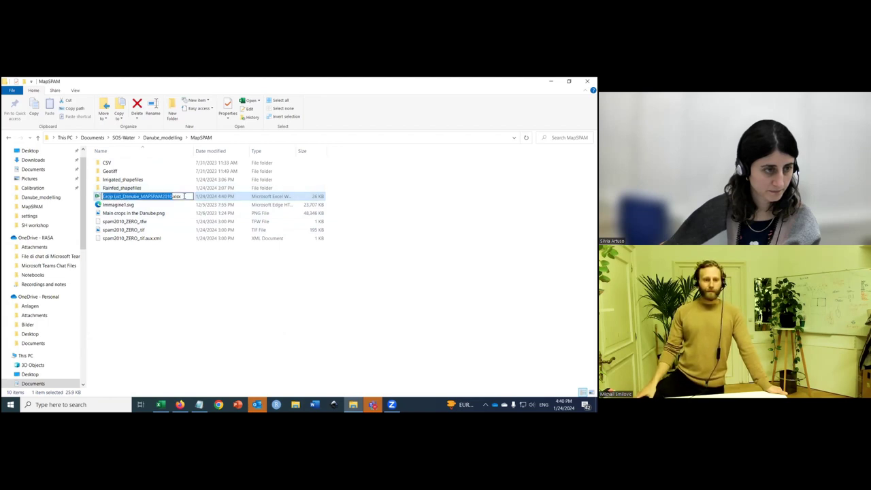
{"action": "left_click", "coordinate": [184, 196]}
{"action": "left_click_drag", "start_coordinate": [184, 196], "coordinate": [98, 197]}
{"action": "key", "text": "ctrl+c"}
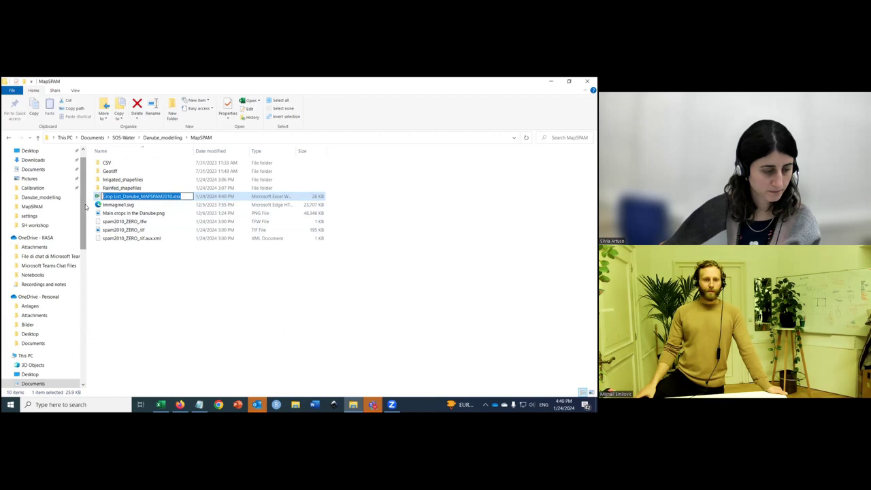
{"action": "left_click", "coordinate": [161, 404]}
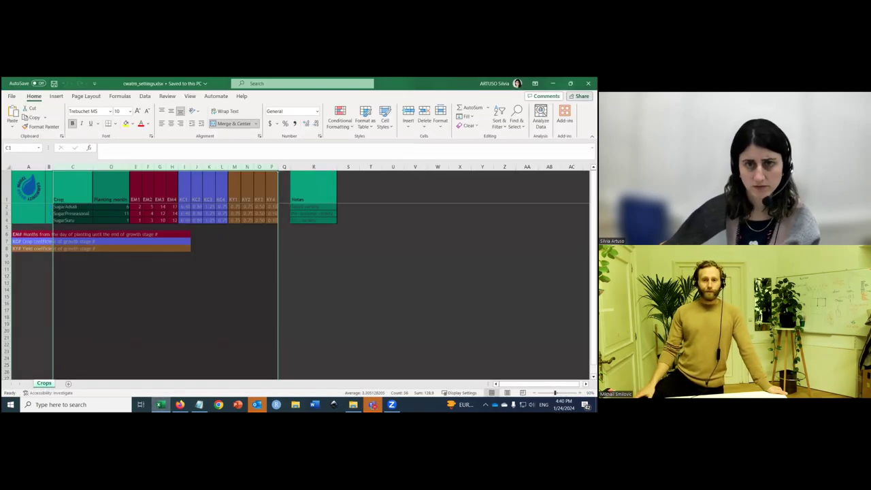
{"action": "left_click", "coordinate": [551, 83]}
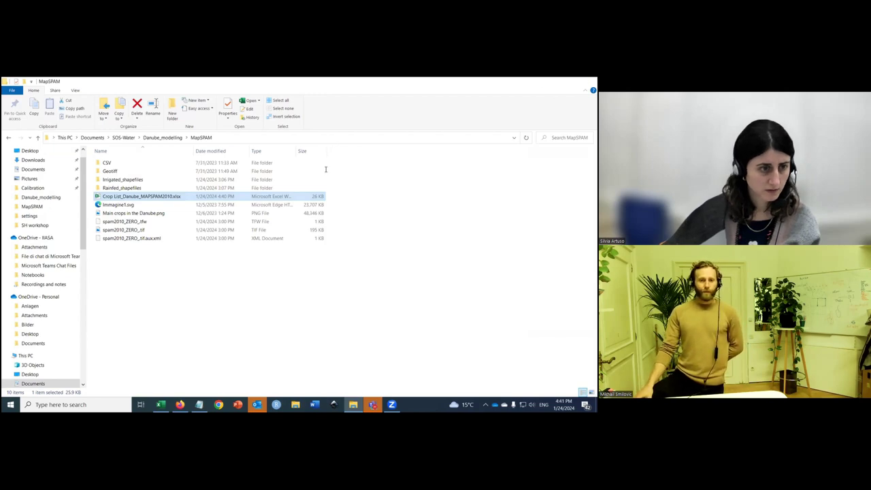
{"action": "left_click", "coordinate": [552, 82]}
{"action": "key", "text": "ctrl+v"}
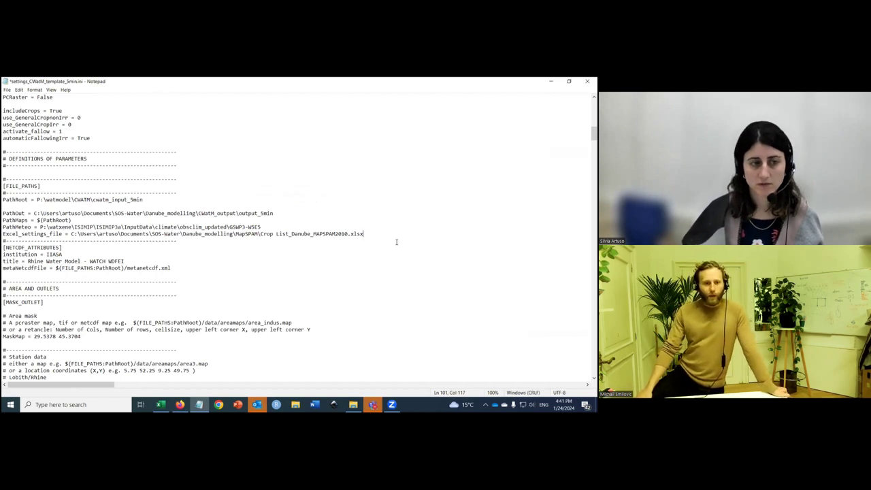
Step: Replace the space after "Crop" with an underscore in the Excel_settings_file path, and rename the workbook in MapSPAM as Crop_List_Danube_MAPSPAM2010.xlsx
{"action": "left_click", "coordinate": [275, 234]}
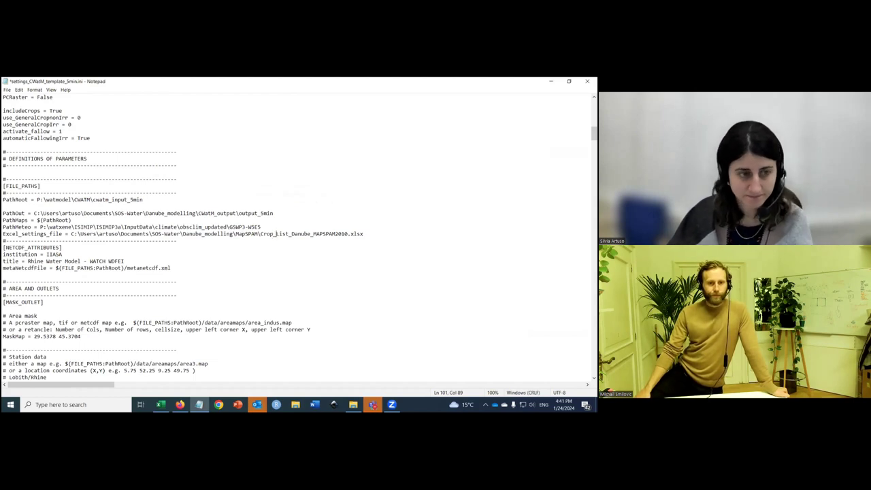
{"action": "left_click", "coordinate": [551, 81]}
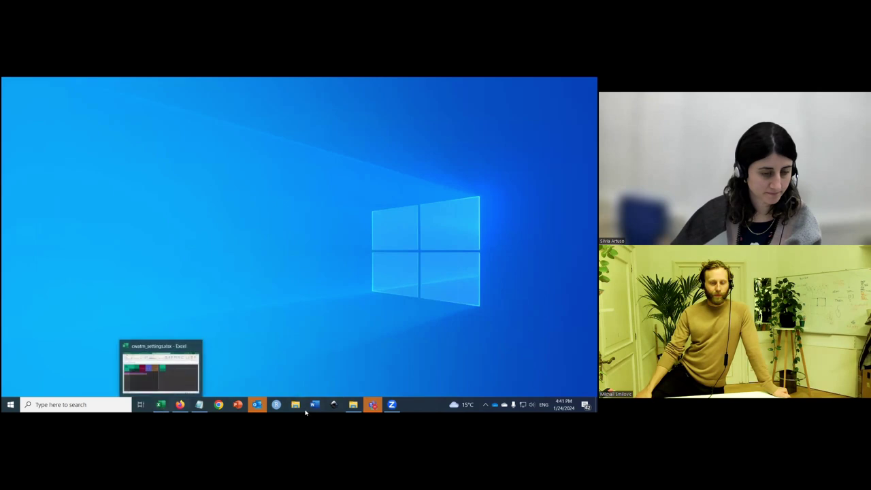
{"action": "left_click", "coordinate": [353, 403]}
{"action": "left_click", "coordinate": [127, 198]}
{"action": "key", "text": "Left"}
{"action": "key", "text": "Right"}
{"action": "key", "text": "Right"}
{"action": "key", "text": "Right"}
{"action": "key", "text": "Right"}
{"action": "key", "text": "Right"}
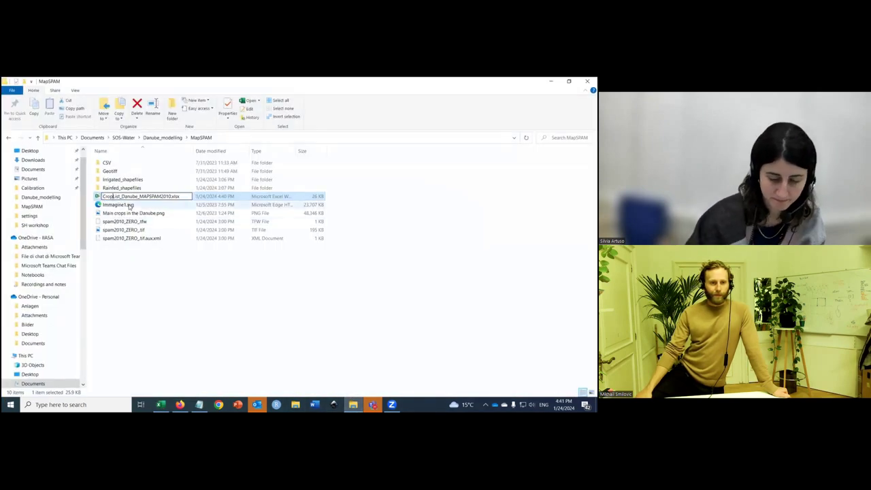
{"action": "left_click", "coordinate": [129, 205]}
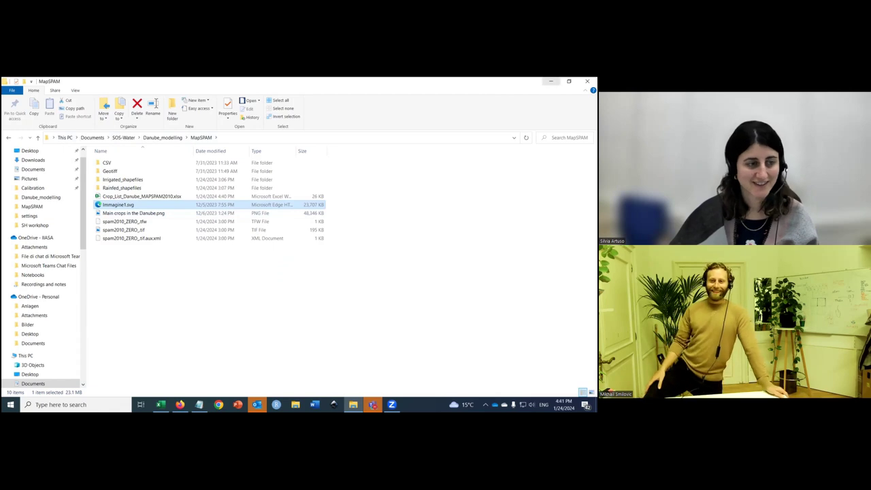
Step: Save the settings file settings_CWatM_template_5min.ini in Notepad and close it
{"action": "left_click", "coordinate": [550, 81]}
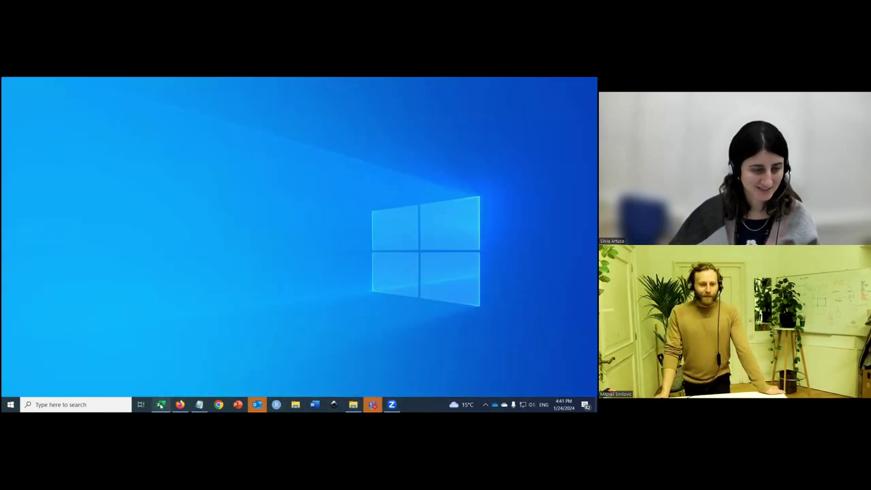
{"action": "left_click", "coordinate": [199, 404]}
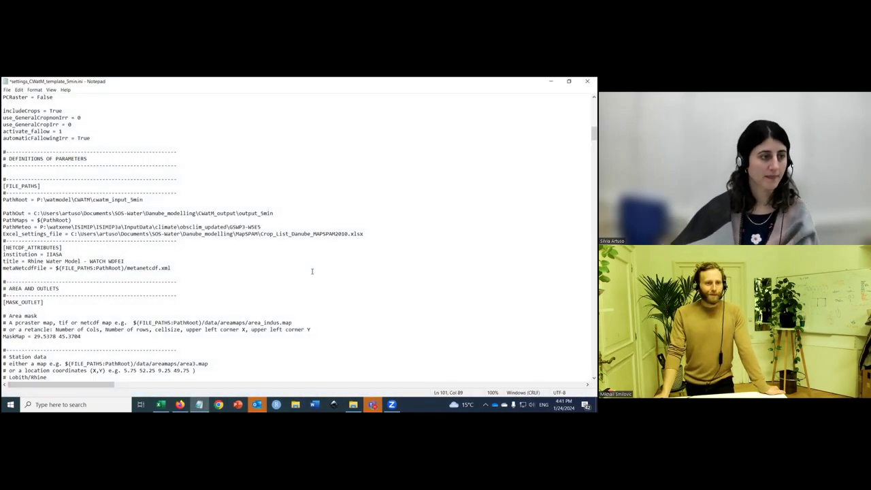
{"action": "left_click", "coordinate": [7, 90]}
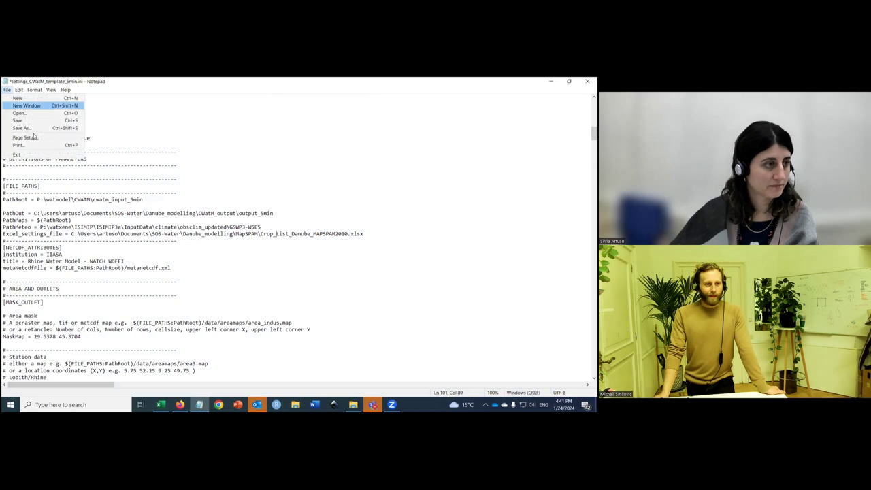
{"action": "left_click", "coordinate": [30, 120]}
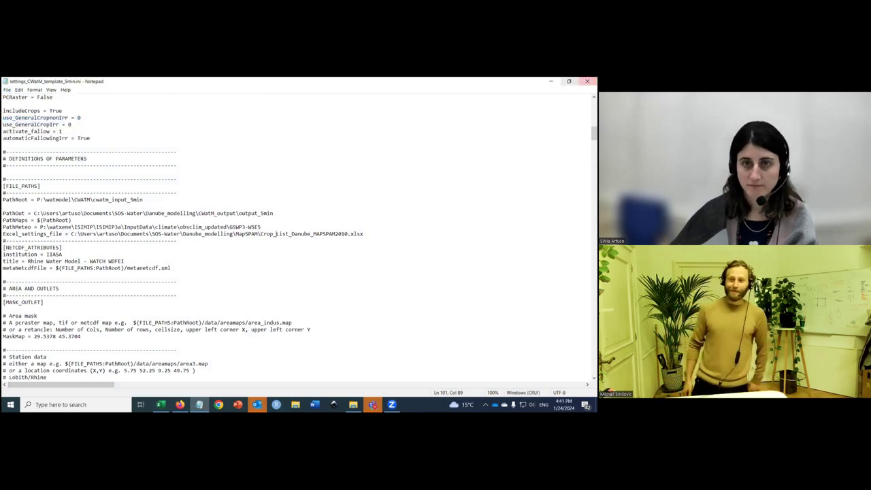
{"action": "left_click", "coordinate": [588, 81]}
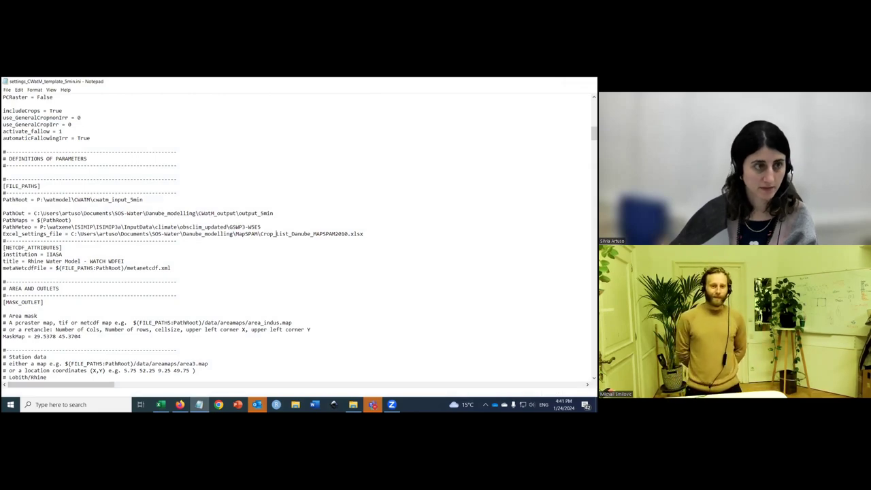
Step: Go up to the Danube_modelling folder in File Explorer and open a command prompt there with cmd
{"action": "left_click", "coordinate": [353, 406]}
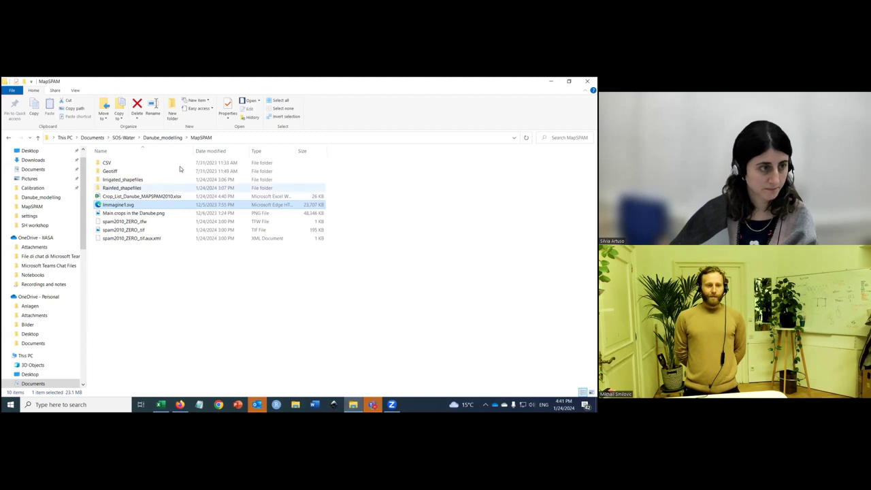
{"action": "left_click", "coordinate": [155, 139]}
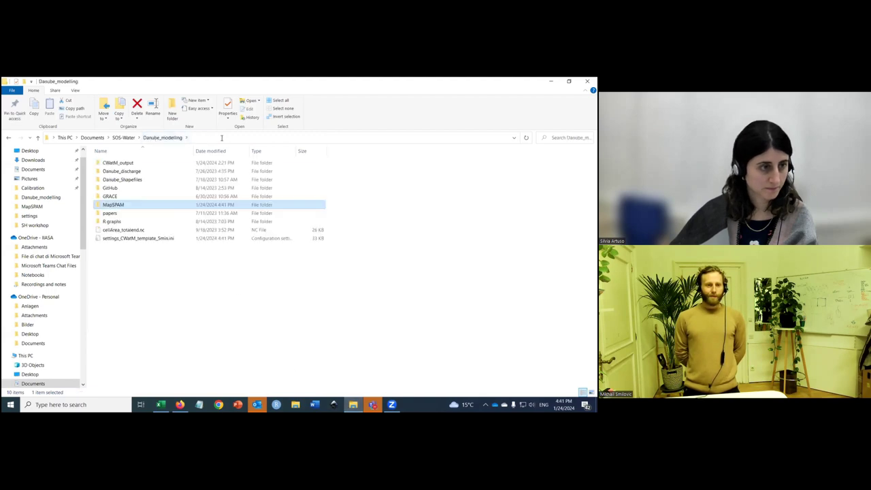
{"action": "left_click", "coordinate": [221, 138]}
{"action": "type", "text": "cmd"}
{"action": "key", "text": "Return"}
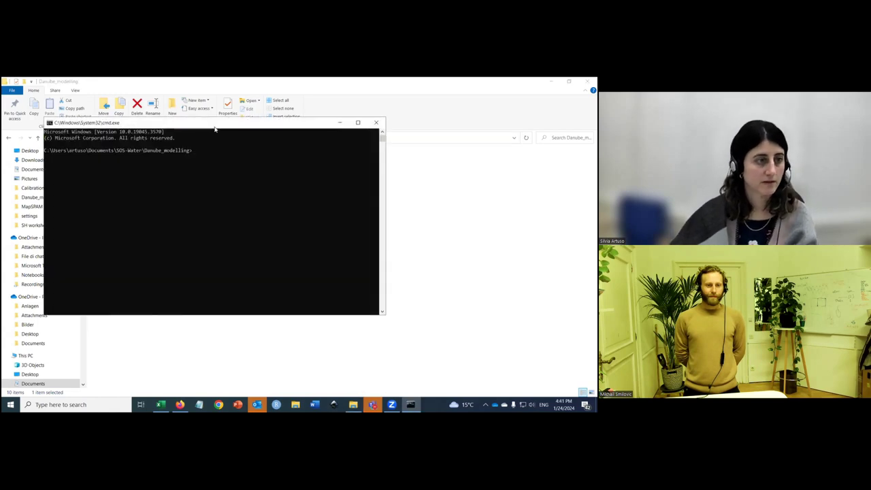
{"action": "left_click_drag", "start_coordinate": [208, 126], "coordinate": [255, 170]}
Step: Activate the modeller's Python virtual environment with the workon command, giving the environment's name
{"action": "type", "text": "work"}
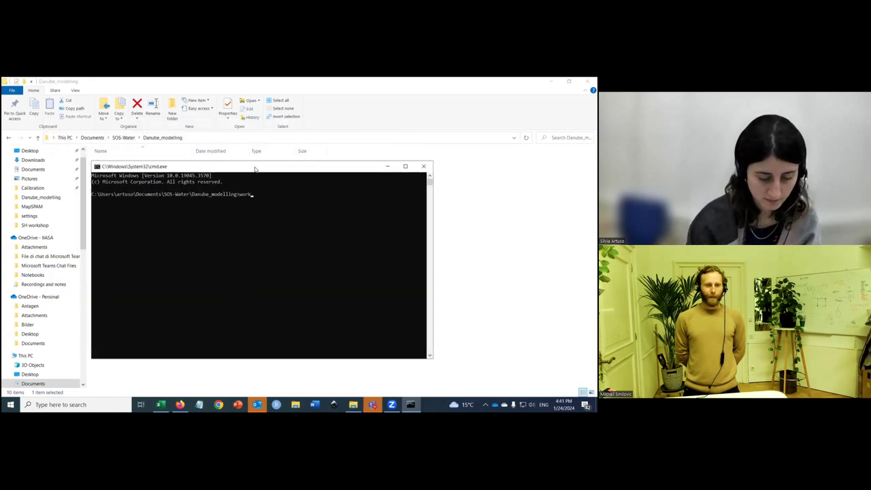
{"action": "type", "text": "on Silvia"}
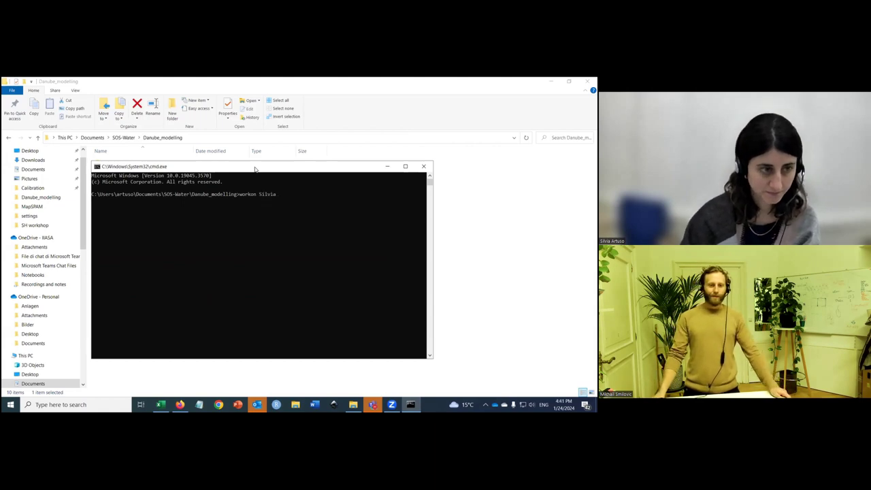
{"action": "key", "text": "Return"}
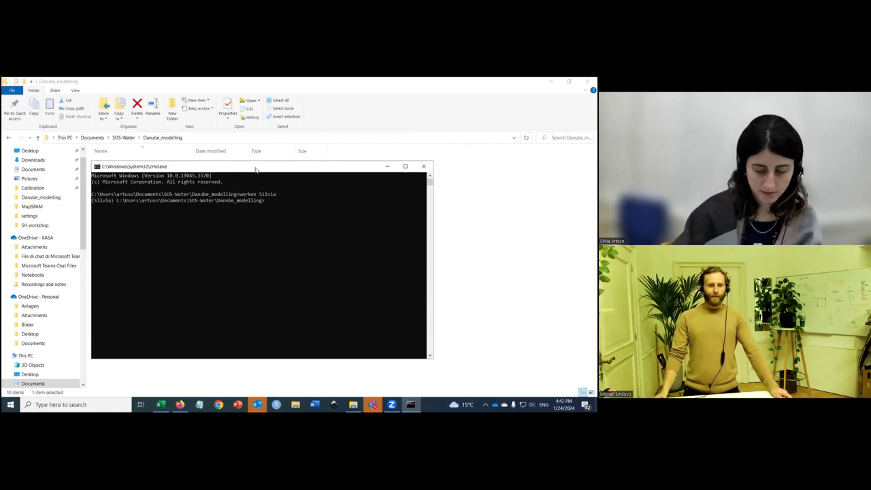
Step: Begin a python command in the command prompt and append the copied folder path of Danube_modelling\GitHub\CWatM
{"action": "type", "text": "p"}
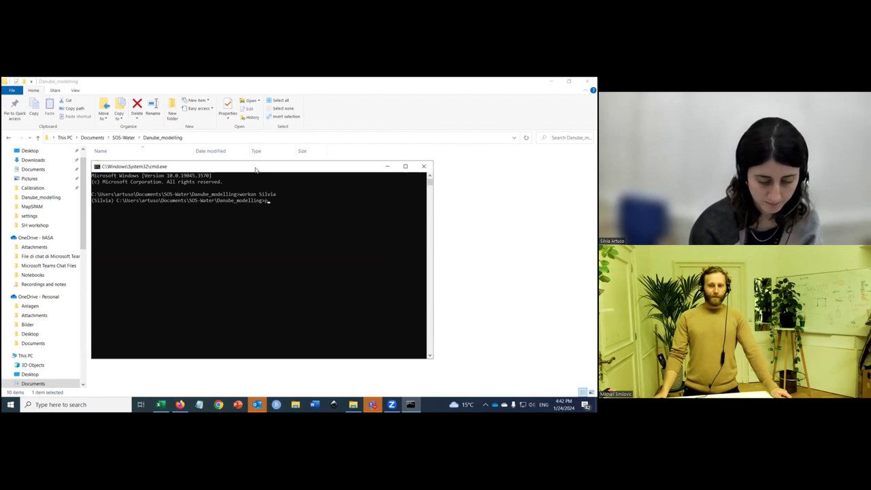
{"action": "type", "text": "ython"}
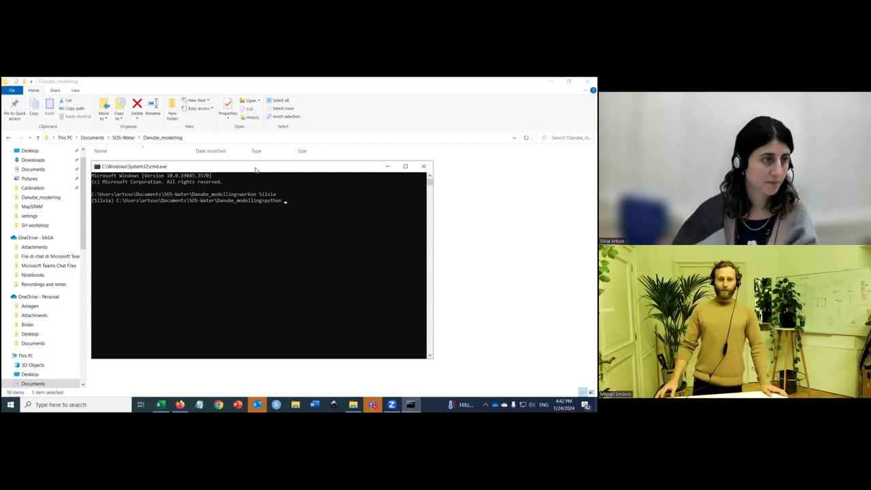
{"action": "key", "text": "alt+Tab"}
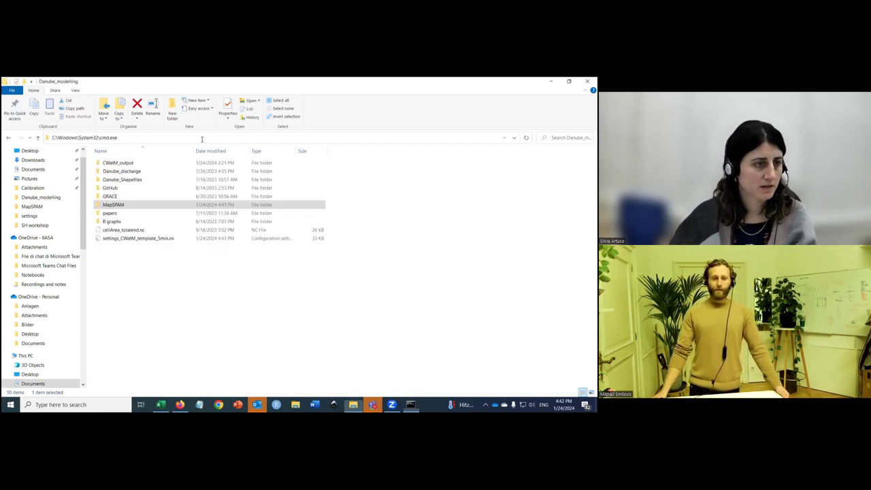
{"action": "double_click", "coordinate": [114, 188]}
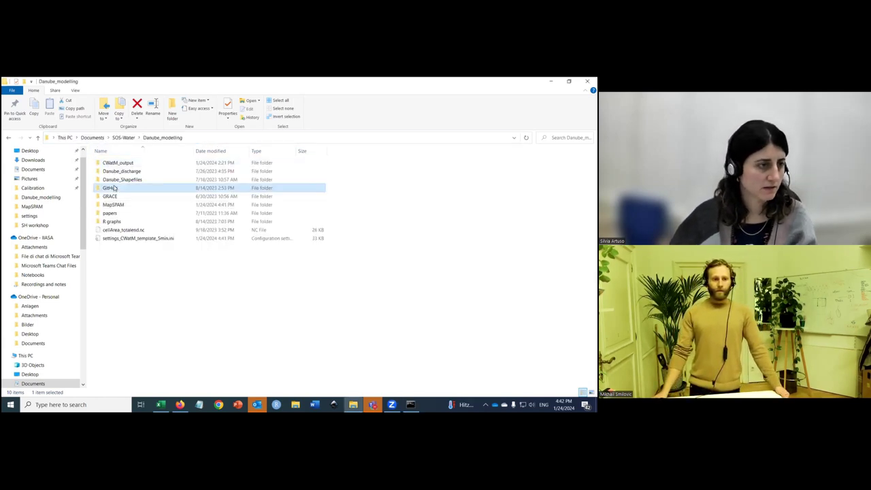
{"action": "left_click", "coordinate": [149, 163]}
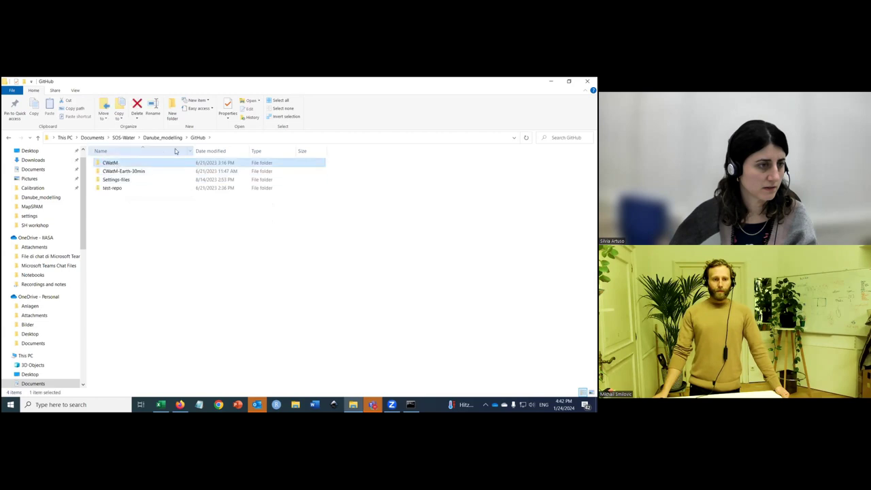
{"action": "double_click", "coordinate": [125, 166]}
{"action": "left_click", "coordinate": [249, 138]}
{"action": "key", "text": "ctrl+c"}
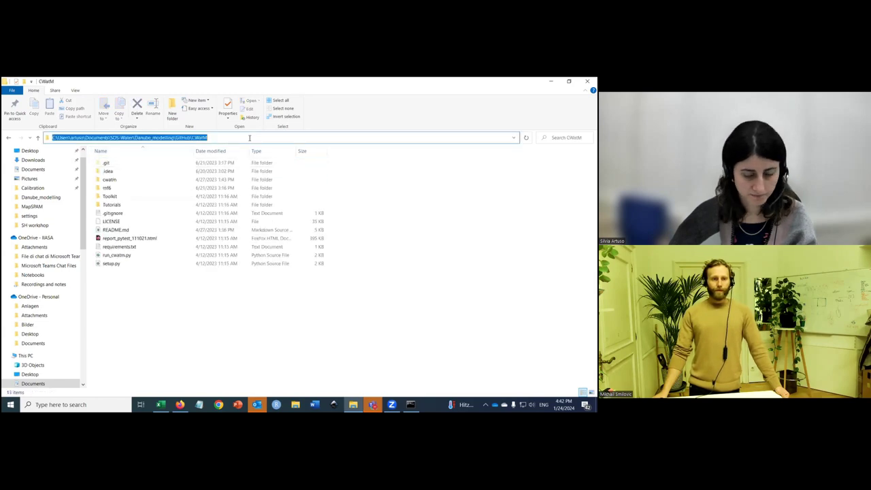
{"action": "key", "text": "alt+Tab"}
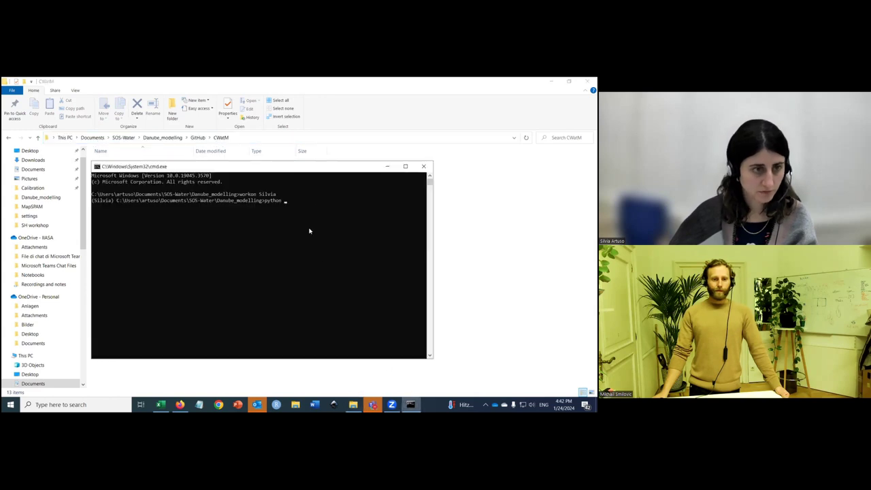
{"action": "key", "text": "ctrl+v"}
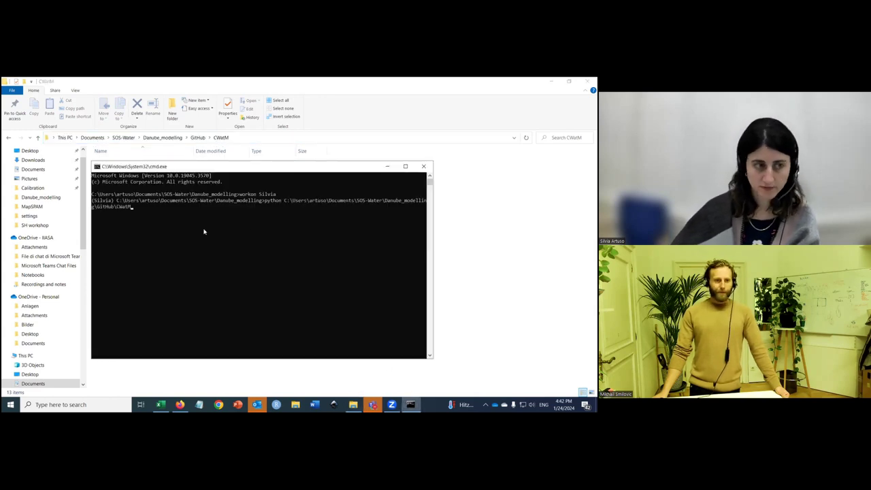
Step: Complete the command with \run_cwatm.py settings_CWatM_template_5min.ini -l and run it
{"action": "left_click", "coordinate": [115, 208]}
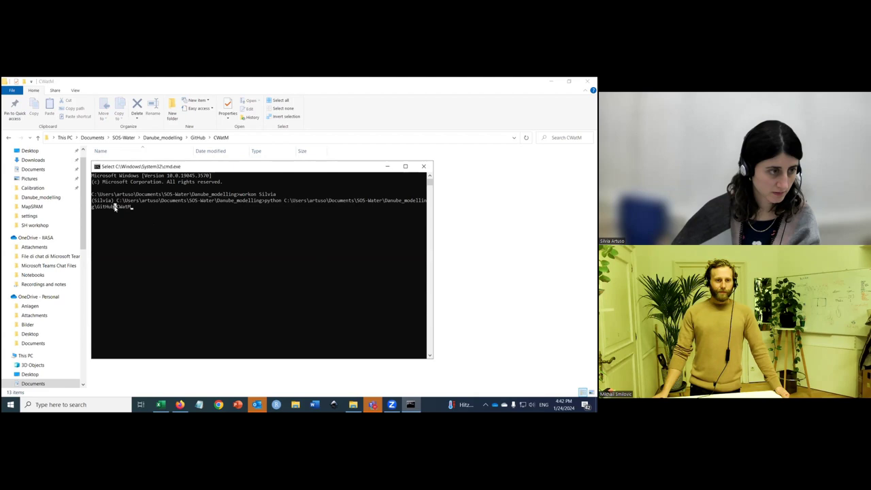
{"action": "left_click", "coordinate": [144, 208]}
{"action": "left_click", "coordinate": [142, 207]}
{"action": "left_click", "coordinate": [135, 210]}
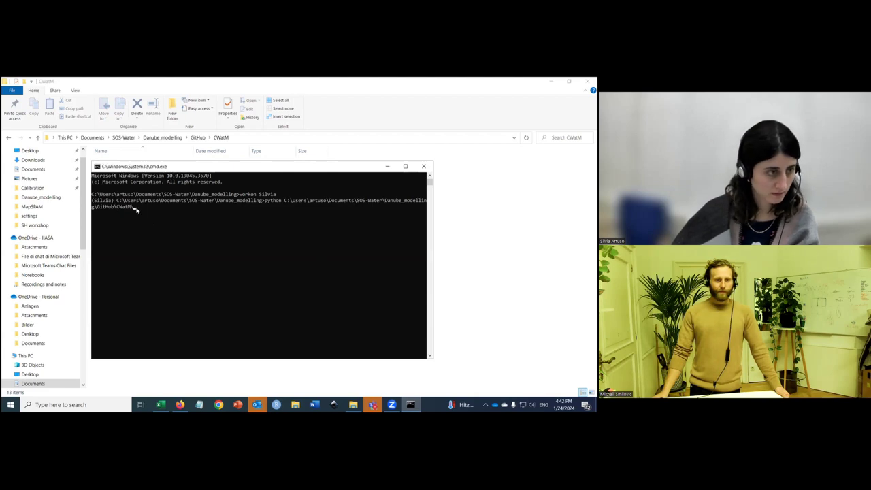
{"action": "type", "text": "run"}
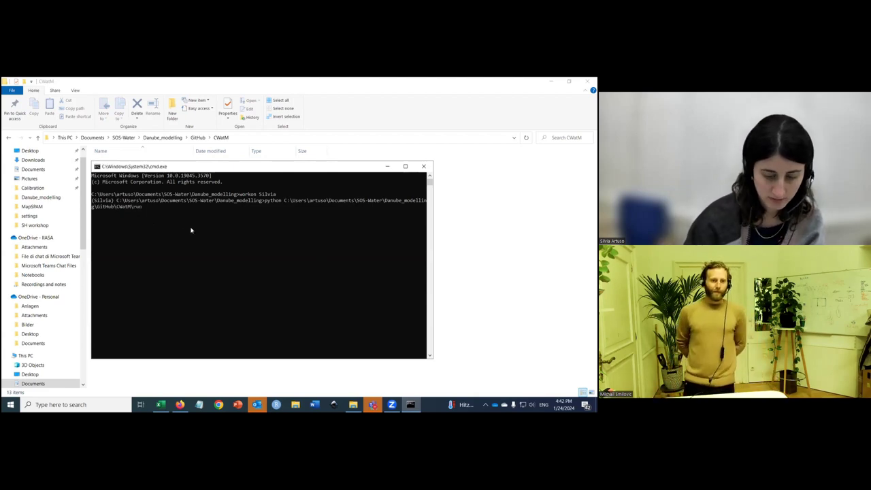
{"action": "type", "text": "_cwatm.py"}
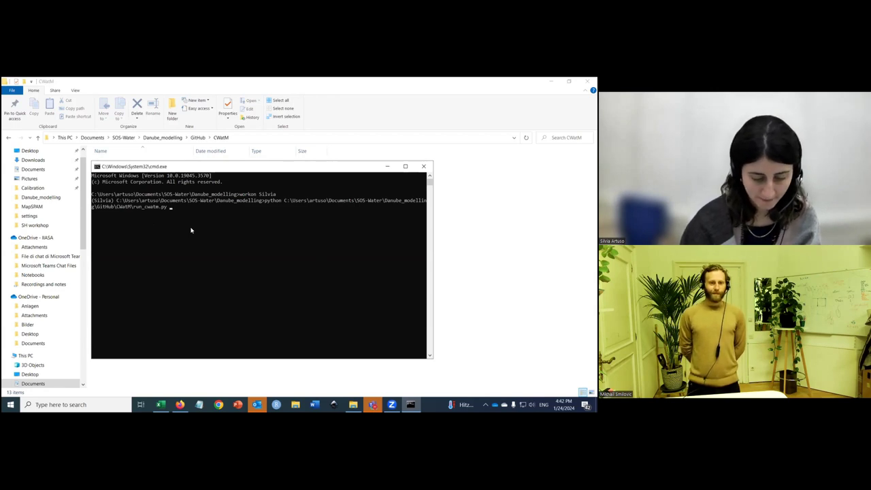
{"action": "type", "text": "se"}
{"action": "key", "text": "Tab"}
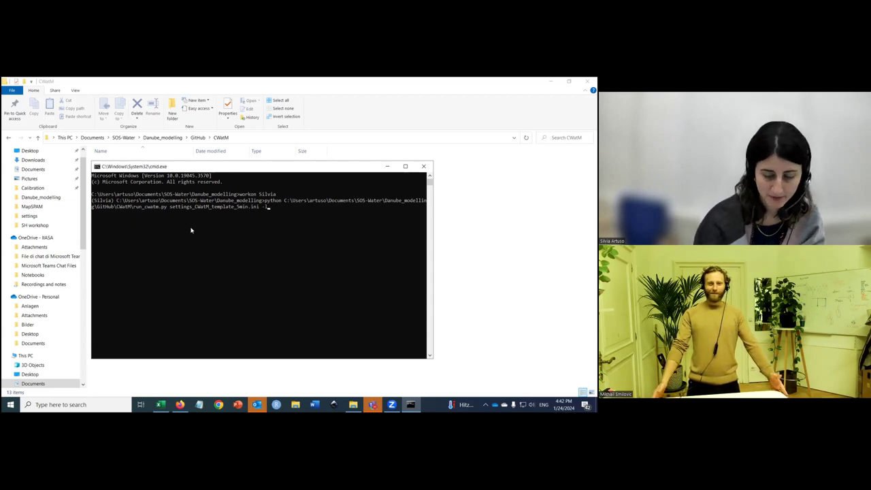
{"action": "key", "text": "Return"}
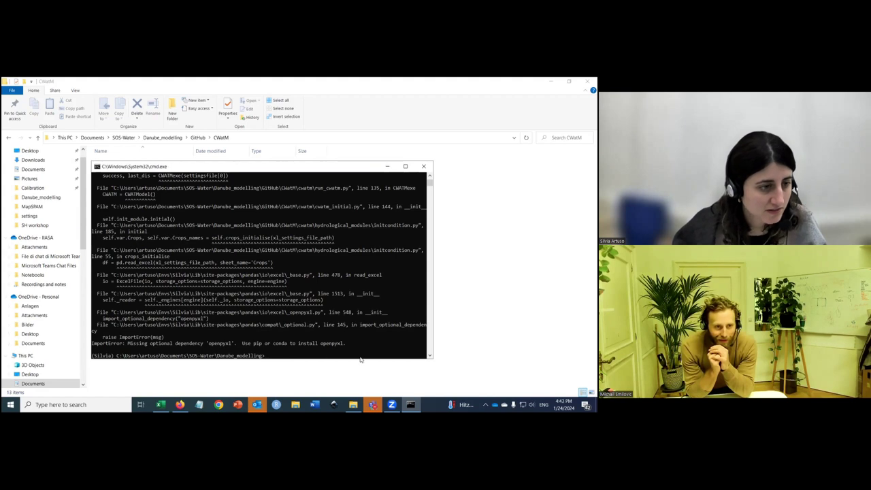
Step: Install the openpyxl package in the active environment with pip install openpyxl
{"action": "left_click_drag", "start_coordinate": [347, 345], "coordinate": [321, 347]}
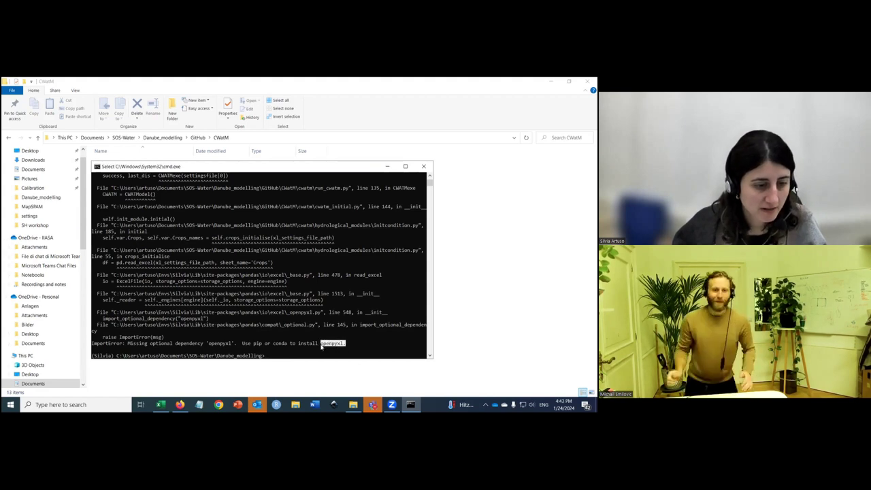
{"action": "left_click", "coordinate": [275, 356]}
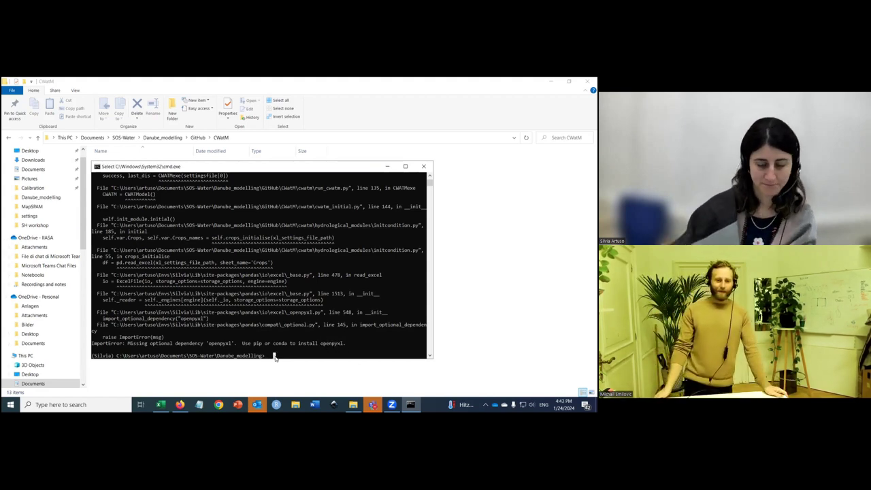
{"action": "type", "text": "pip"}
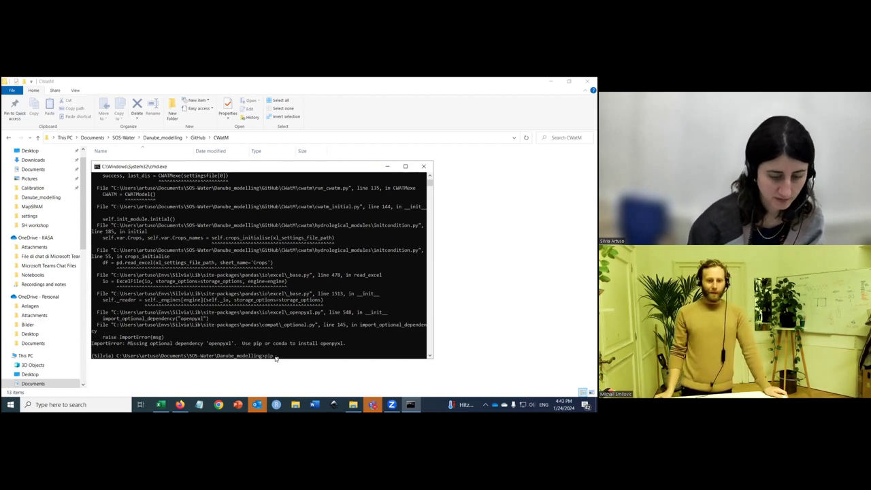
{"action": "type", "text": " insta"}
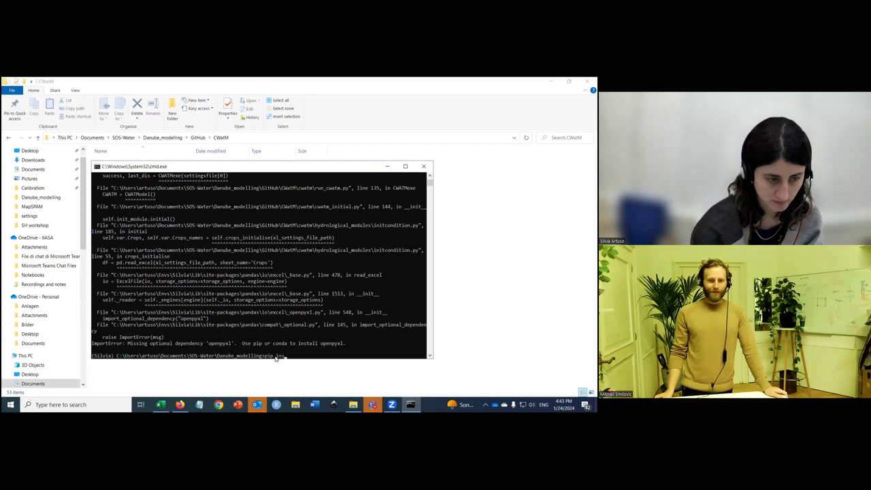
{"action": "type", "text": "ll"}
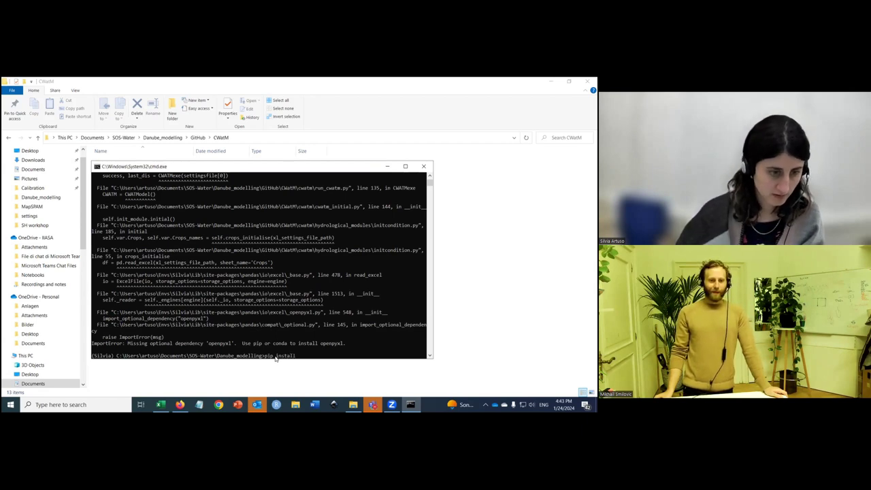
{"action": "left_click_drag", "start_coordinate": [320, 344], "coordinate": [345, 346]}
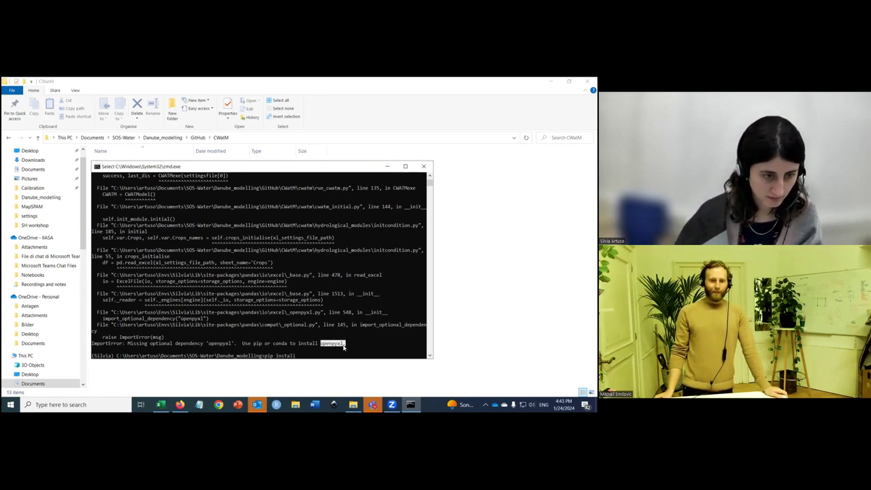
{"action": "right_click", "coordinate": [344, 346]}
{"action": "left_click", "coordinate": [302, 355]}
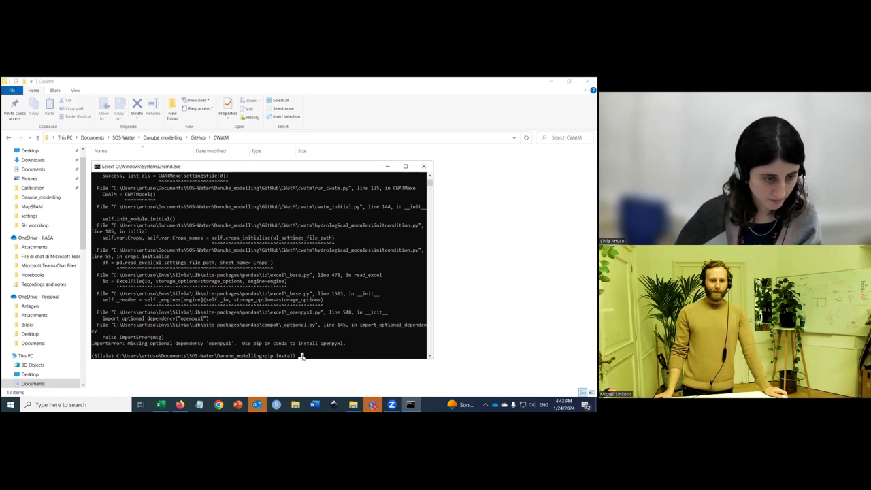
{"action": "right_click", "coordinate": [302, 356]}
{"action": "key", "text": "Return"}
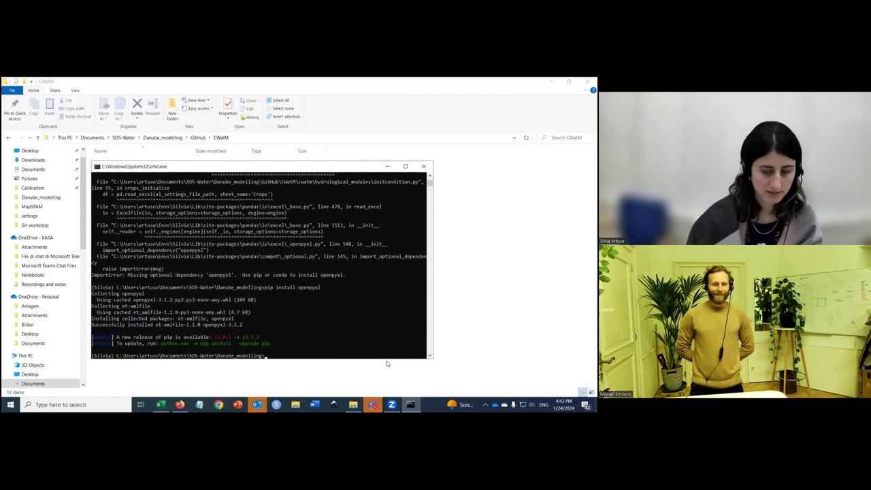
Step: Recall the run_cwatm.py command with settings_CWatM_template_5min.ini -l and run it again
{"action": "key", "text": "Up"}
{"action": "key", "text": "Up"}
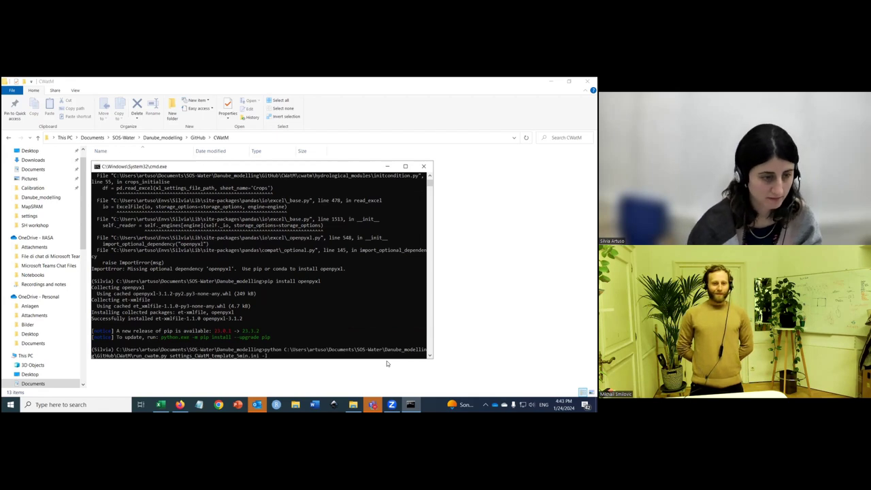
{"action": "key", "text": "Return"}
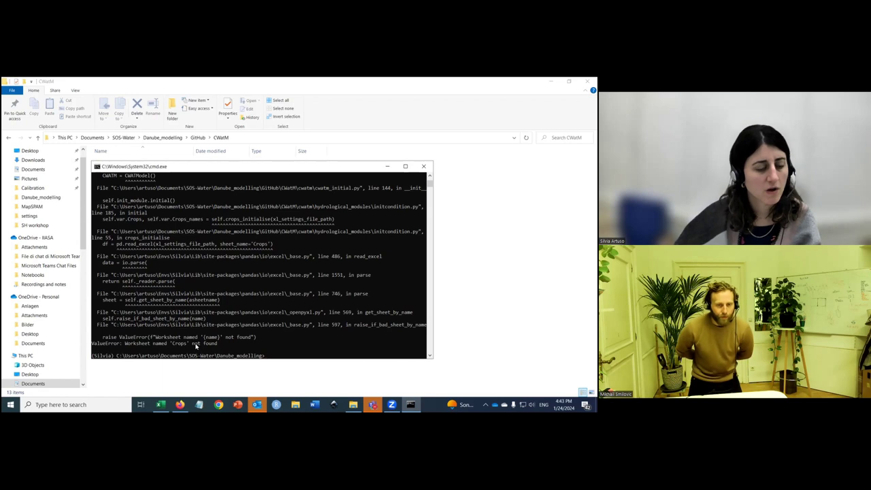
Step: Switch to File Explorer and open Crop_List_Danube_MAPSPAM2010.xlsx from the MapSPAM folder in Danube_modelling
{"action": "mouse_move", "coordinate": [164, 407]}
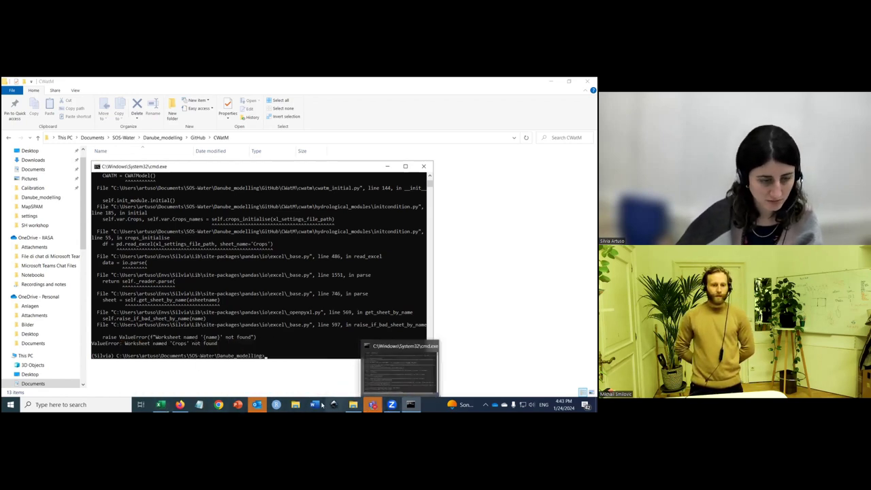
{"action": "left_click", "coordinate": [356, 406]}
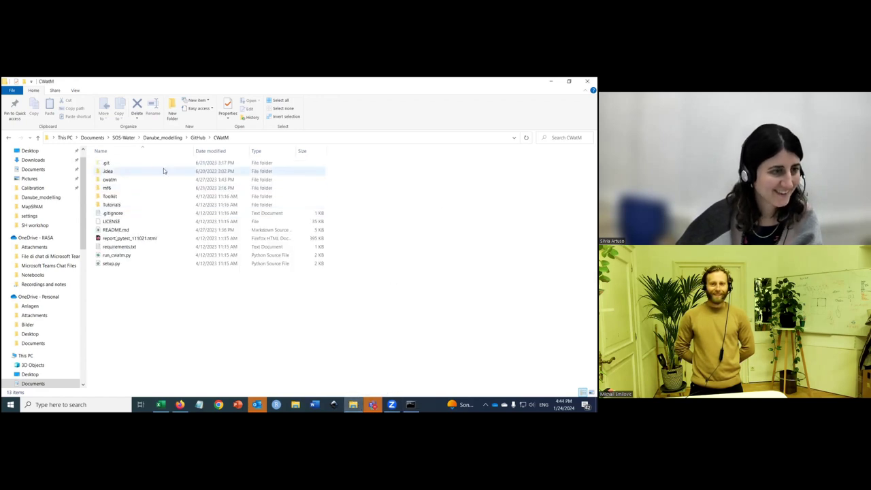
{"action": "left_click", "coordinate": [163, 138]}
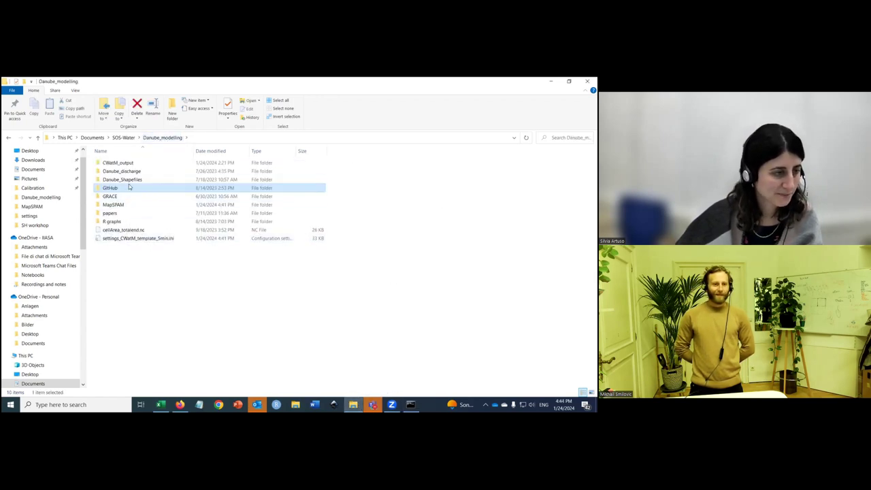
{"action": "double_click", "coordinate": [114, 206]}
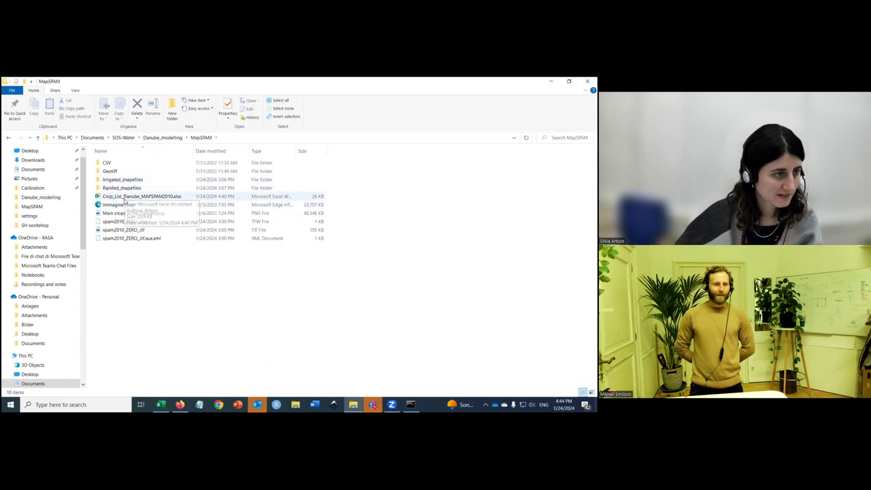
{"action": "left_click", "coordinate": [126, 197]}
{"action": "double_click", "coordinate": [125, 197]}
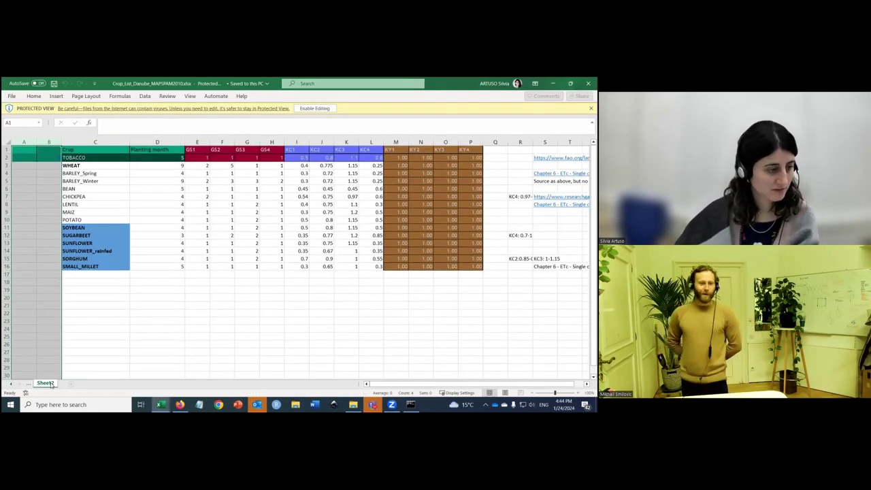
Step: Enable editing in the crop list workbook and rename worksheet Sheet2 as Crops
{"action": "left_click", "coordinate": [116, 345]}
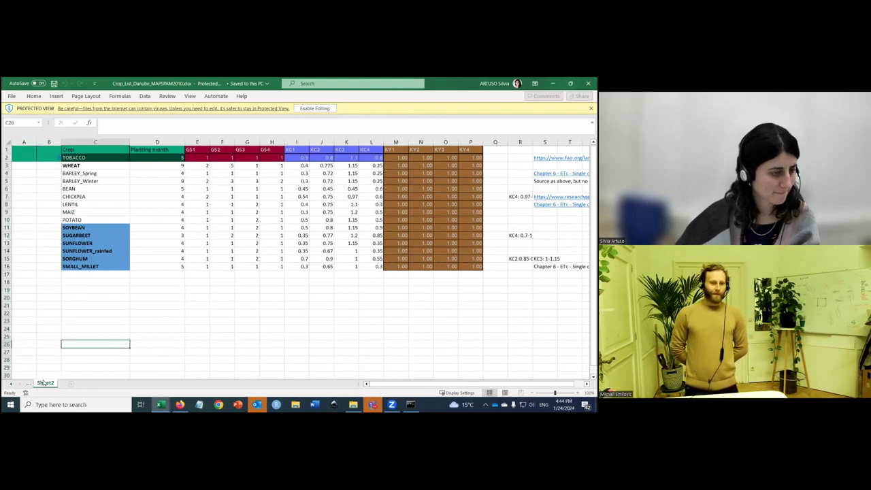
{"action": "left_click", "coordinate": [303, 109]}
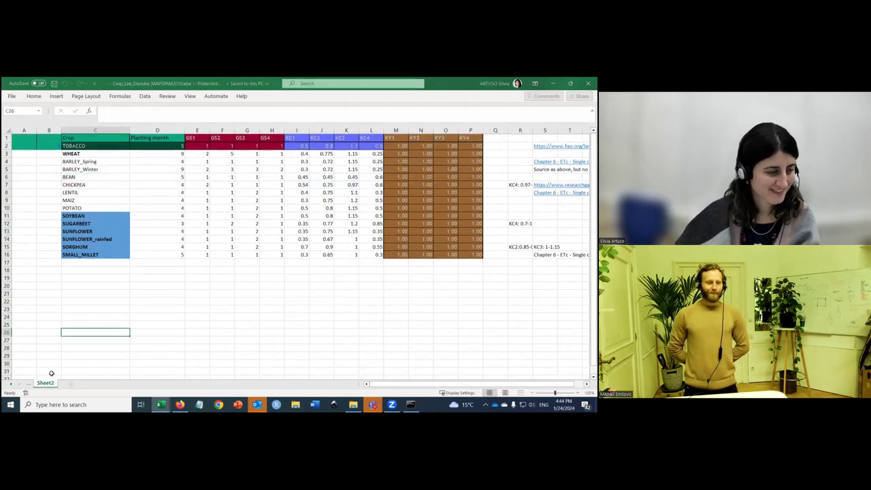
{"action": "left_click_drag", "start_coordinate": [46, 383], "coordinate": [41, 380]}
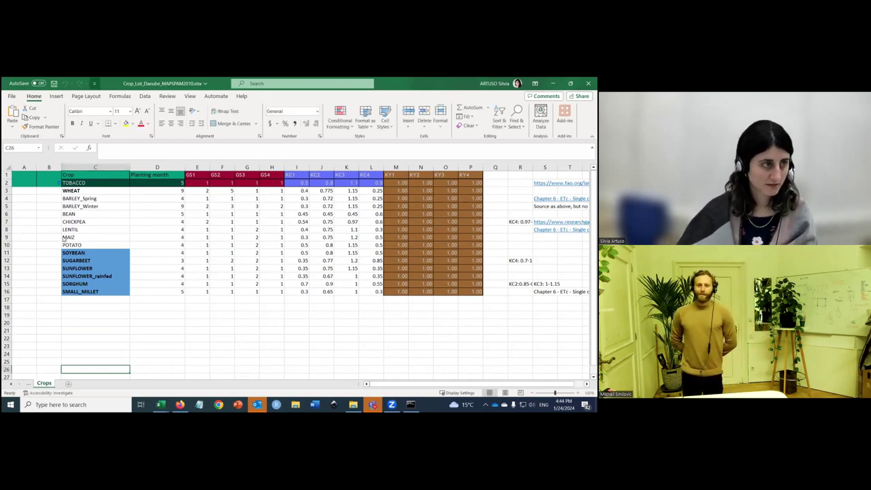
Step: Save and close the crop list workbook, and close cwatm_settings.xlsx as well
{"action": "left_click", "coordinate": [53, 83]}
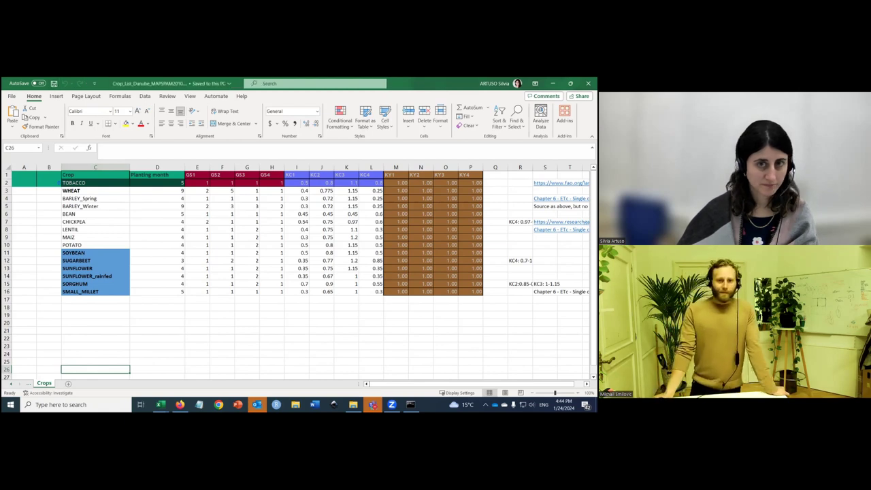
{"action": "left_click", "coordinate": [589, 83]}
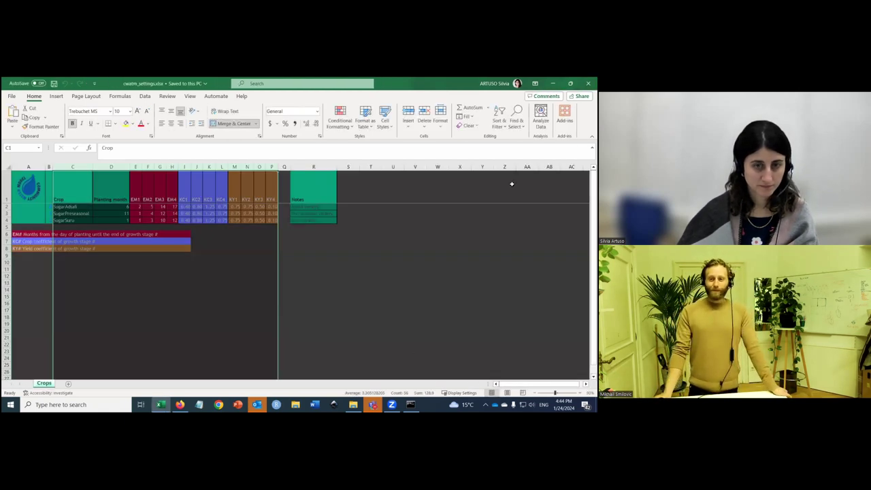
{"action": "left_click", "coordinate": [589, 83]}
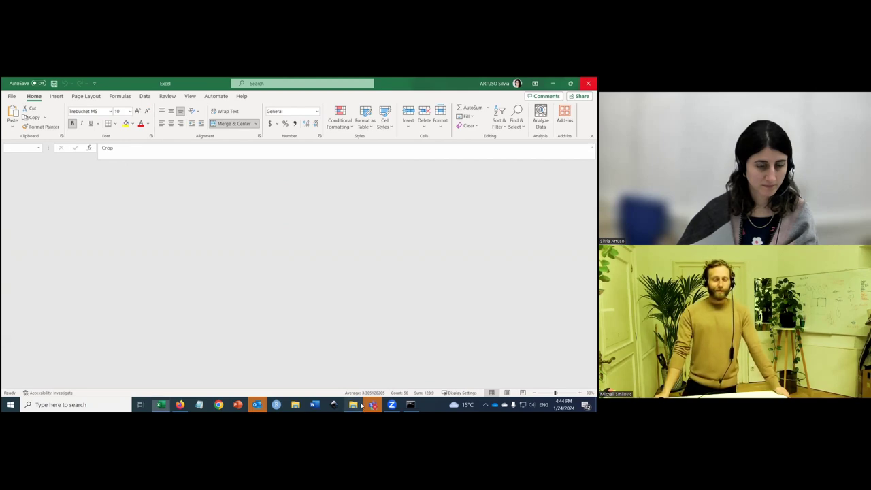
Step: Return to the command prompt and rerun the last CWatM command with the updated crop workbook
{"action": "left_click", "coordinate": [353, 404]}
{"action": "left_click", "coordinate": [411, 404]}
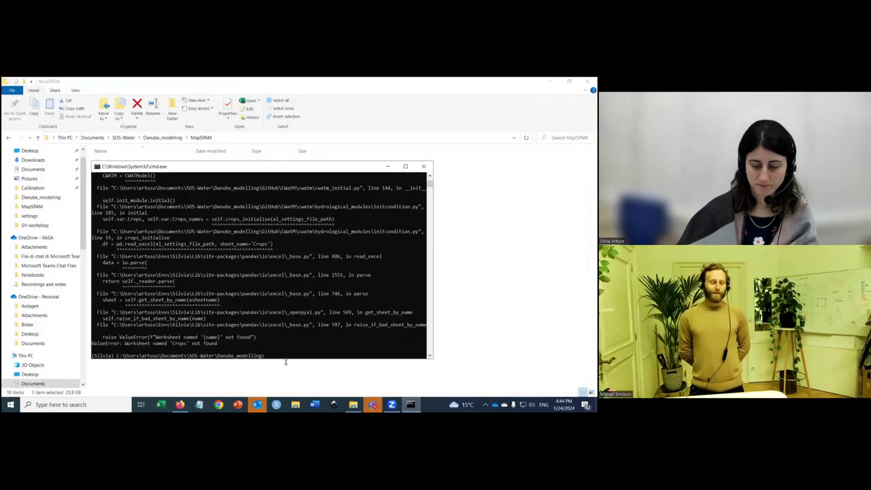
{"action": "key", "text": "Up"}
{"action": "key", "text": "Return"}
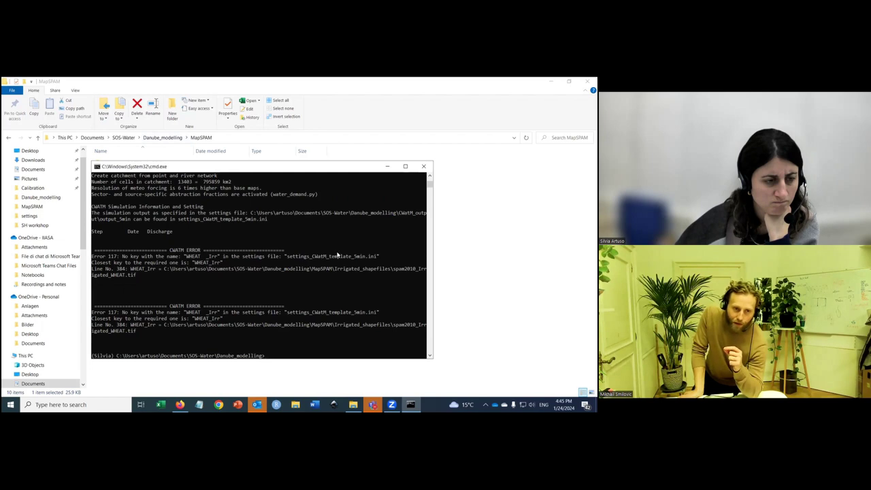
{"action": "left_click", "coordinate": [118, 262]}
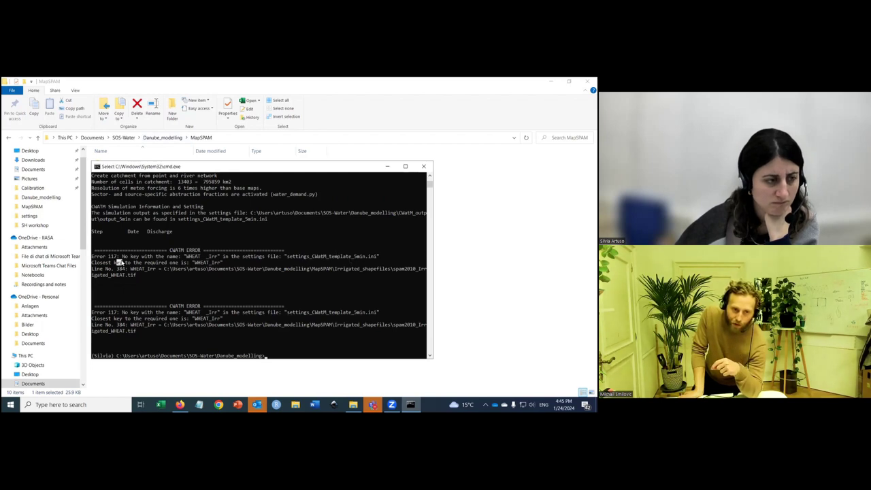